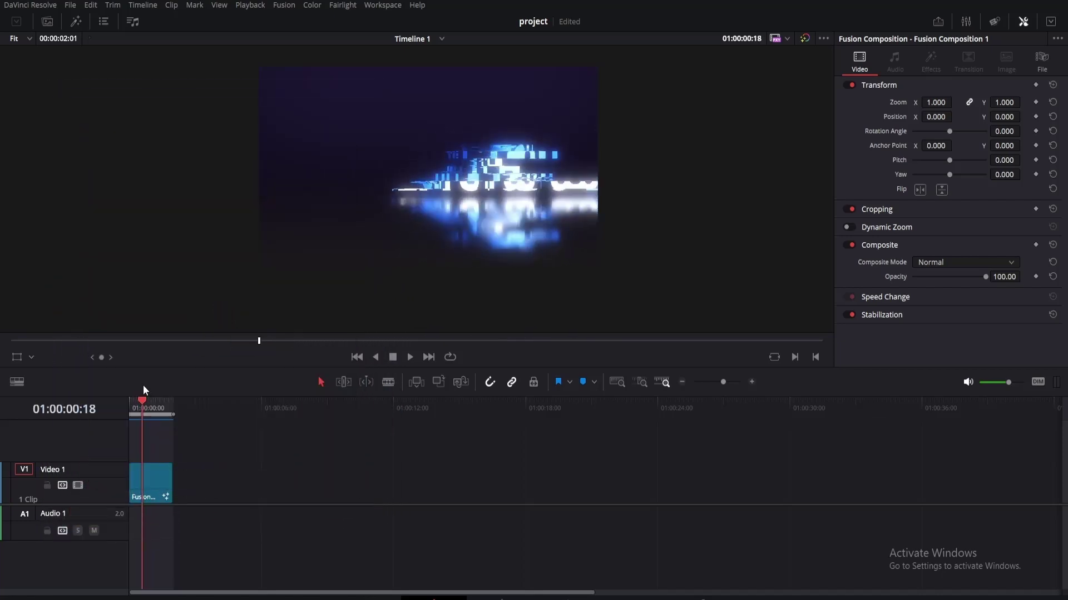
pyautogui.press('Home')
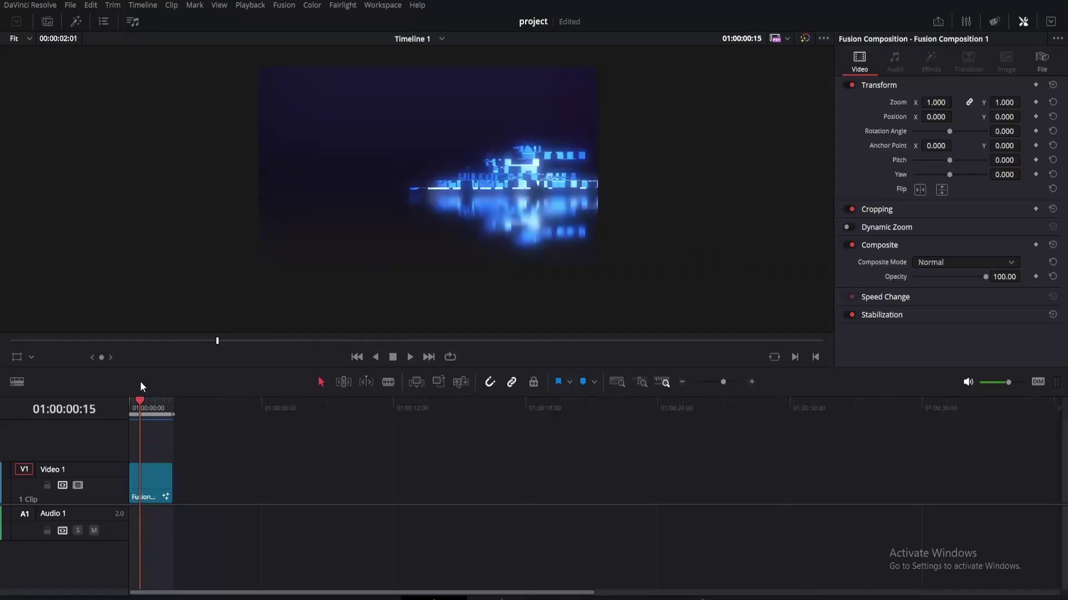
pyautogui.moveTo(141, 382); pyautogui.dragTo(154, 401)
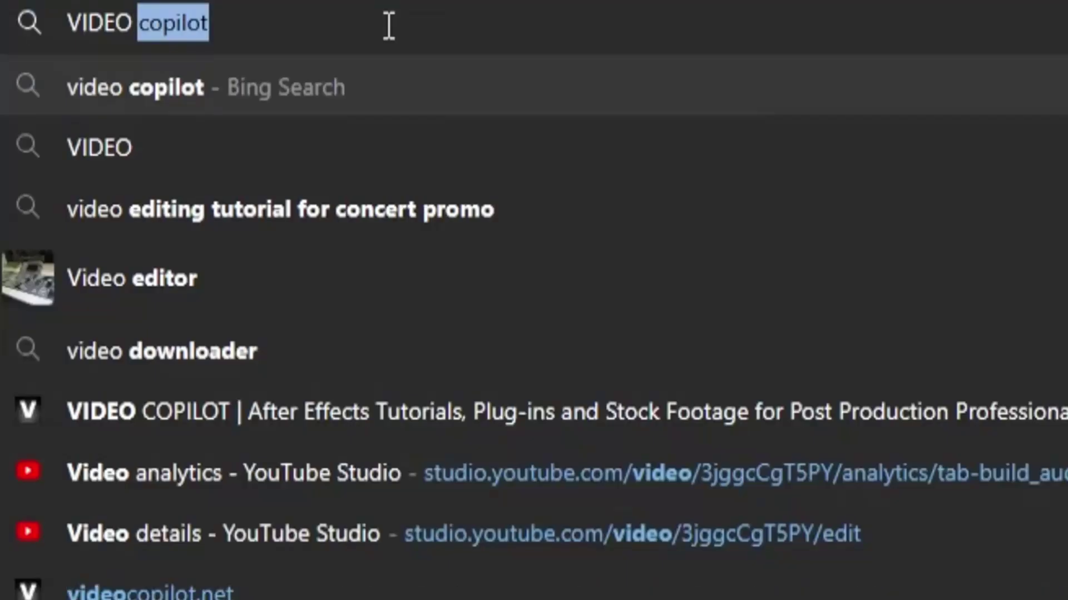
# Search the web for "VIDEO COPILOT".
pyautogui.write('CO')
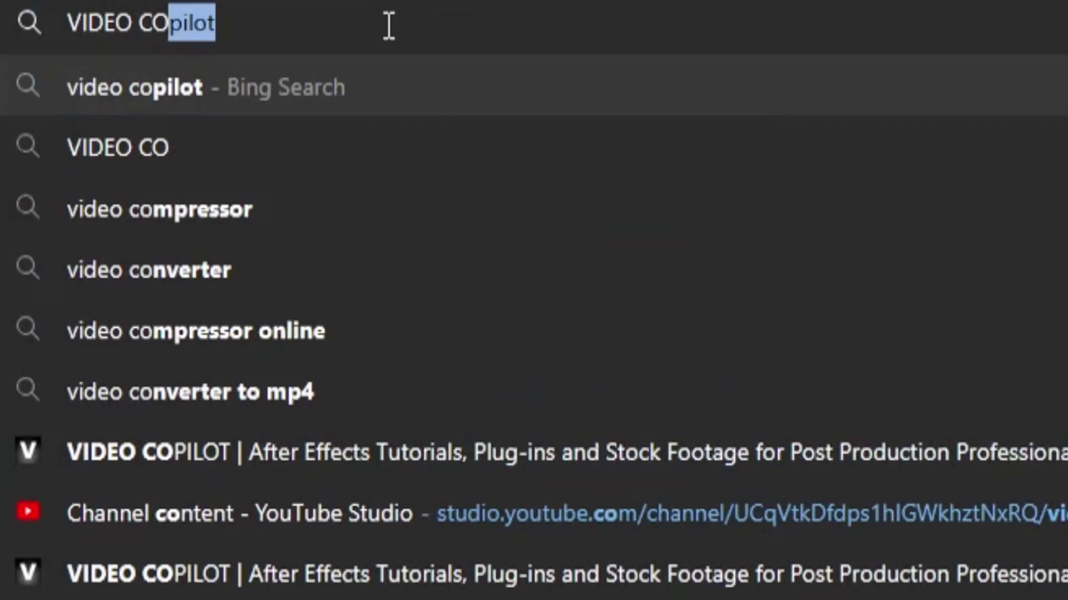
pyautogui.write('PILOT')
pyautogui.press('Return')
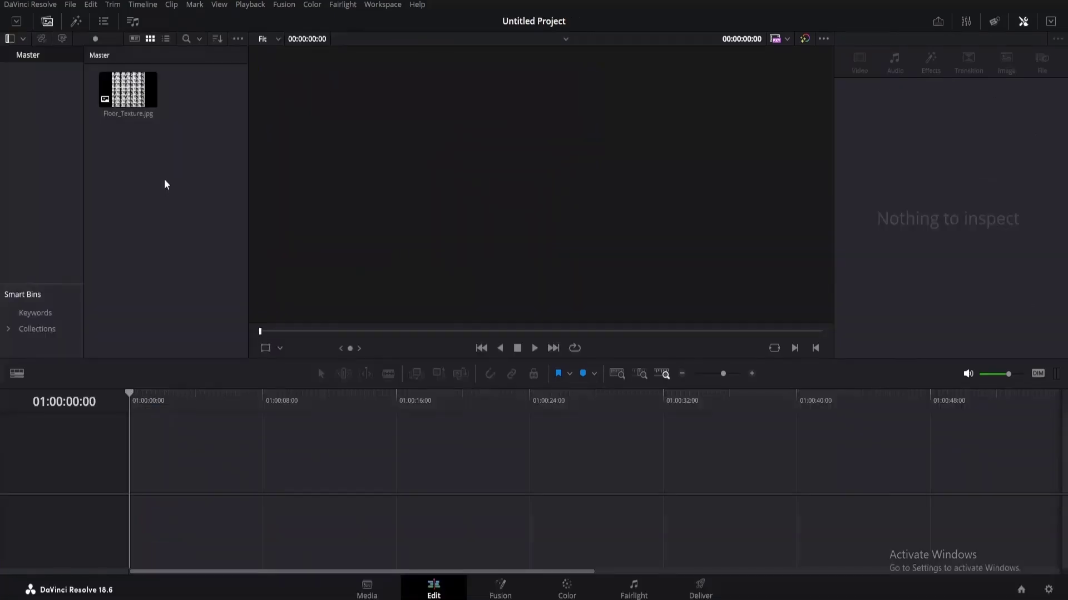
# Create a new Fusion composition in the Master bin and place it at the start of a new timeline.
pyautogui.rightClick(165, 179)
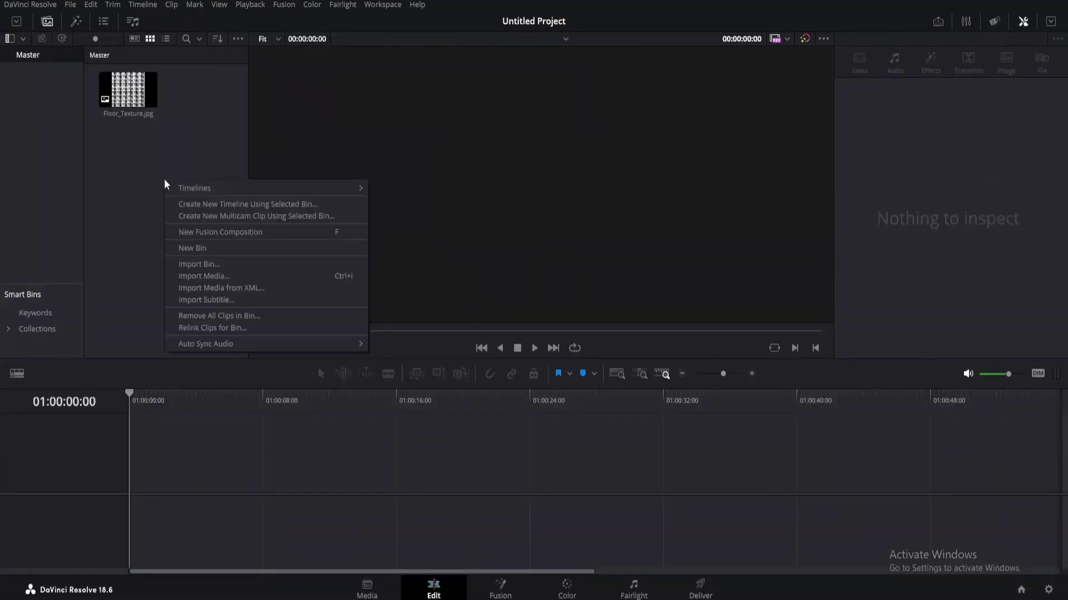
pyautogui.click(196, 231)
pyautogui.click(602, 365)
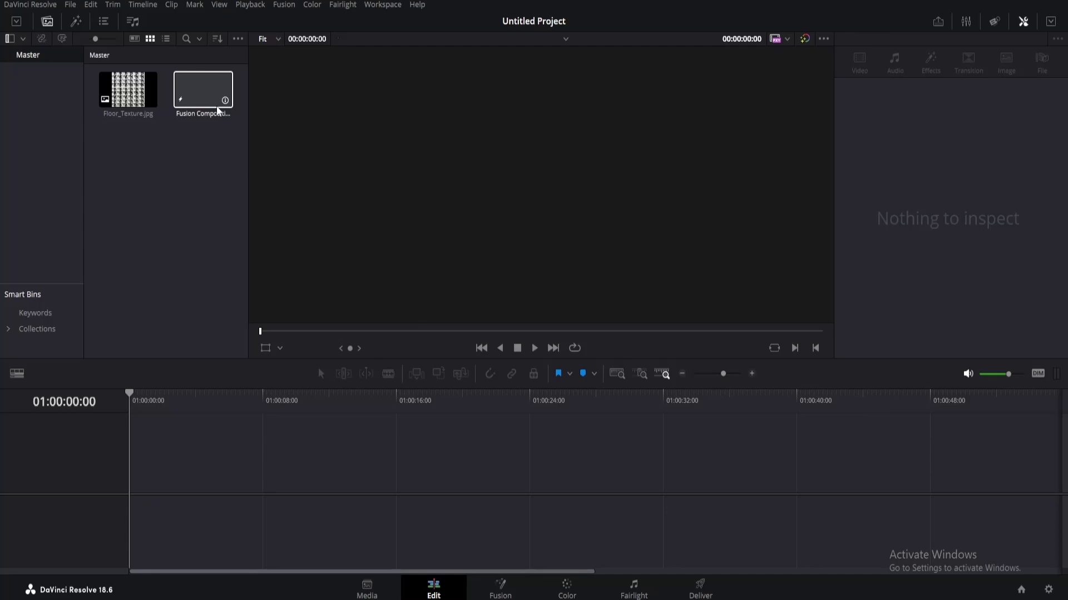
pyautogui.moveTo(203, 90); pyautogui.dragTo(188, 469)
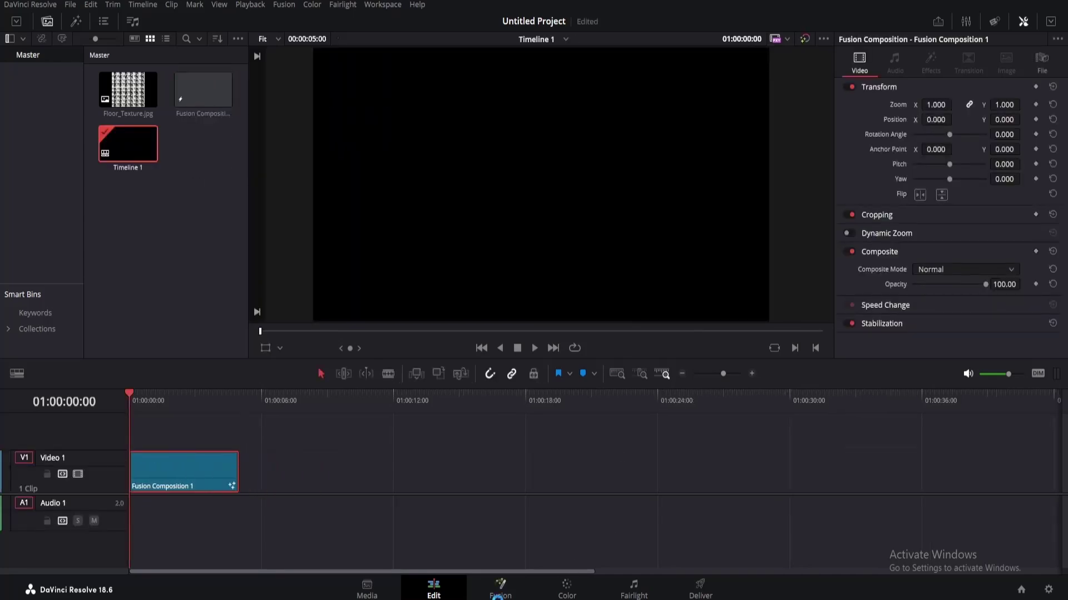
# Open the composition for Fusion editing, connect a Background node to MediaOut1 and rename it ALPHA.
pyautogui.click(499, 591)
pyautogui.moveTo(215, 339); pyautogui.dragTo(807, 466)
pyautogui.moveTo(239, 446); pyautogui.dragTo(235, 454)
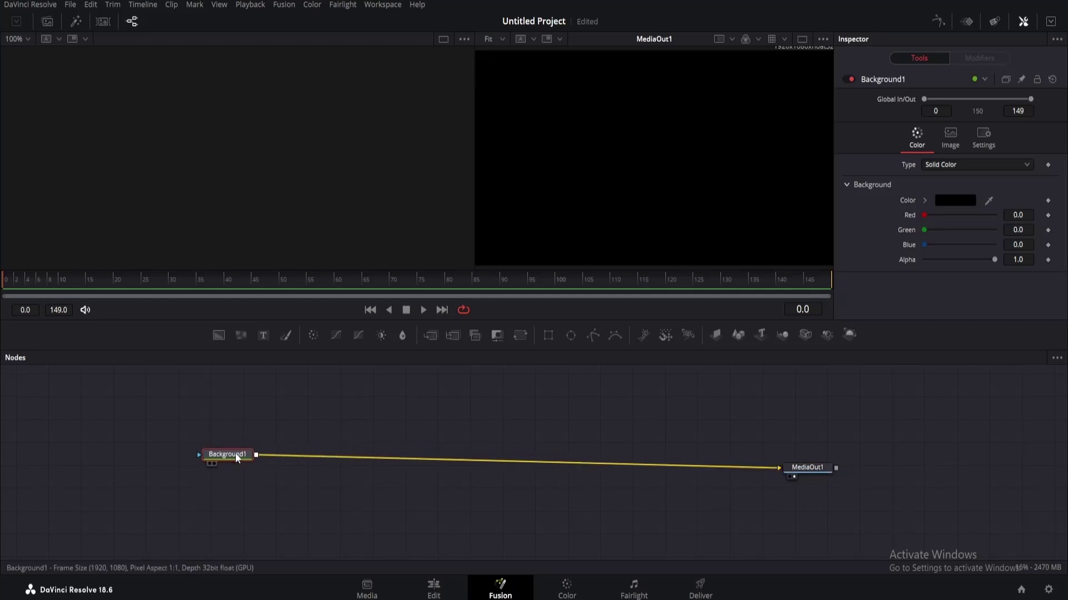
pyautogui.press('F2')
pyautogui.write('ALPHA')
pyautogui.press('Return')
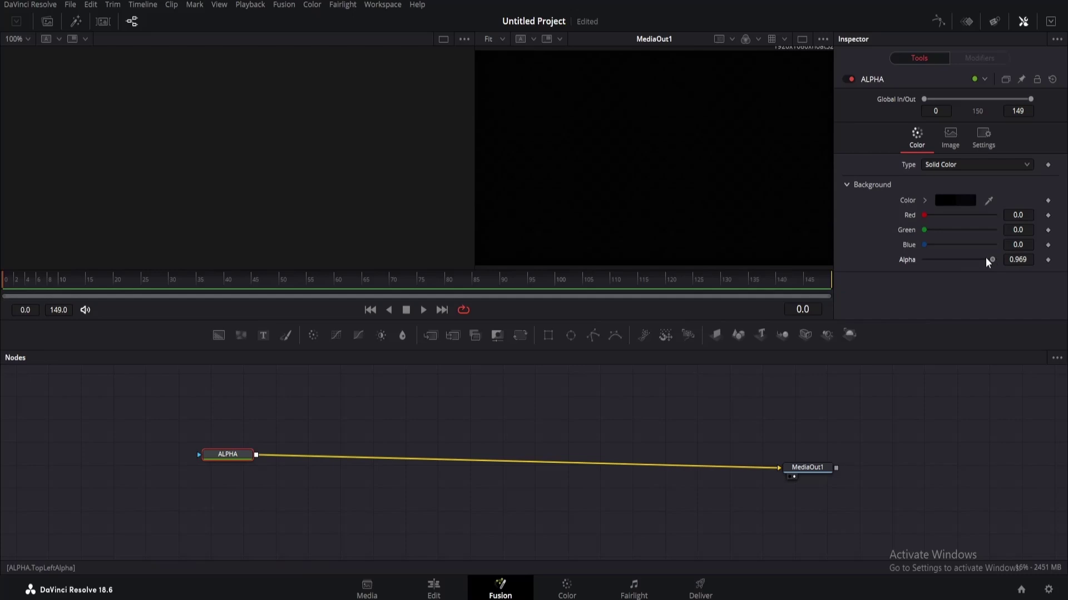
# Set the ALPHA background's alpha to 0 and turn off the checker underlay in the MediaOut1 viewer.
pyautogui.moveTo(985, 258); pyautogui.dragTo(924, 259)
pyautogui.moveTo(228, 454); pyautogui.dragTo(219, 467)
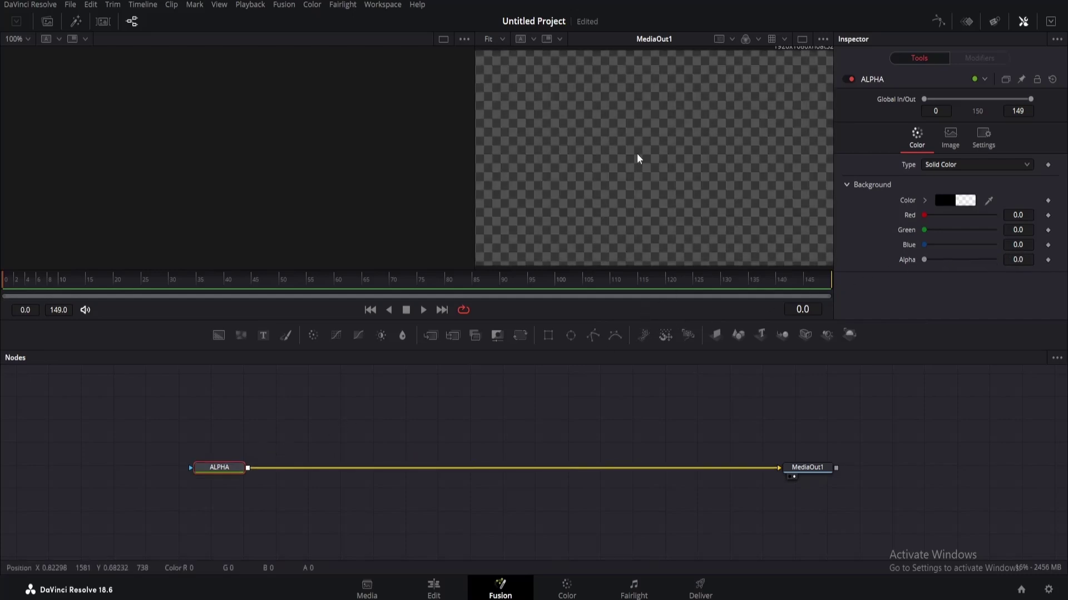
pyautogui.rightClick(606, 179)
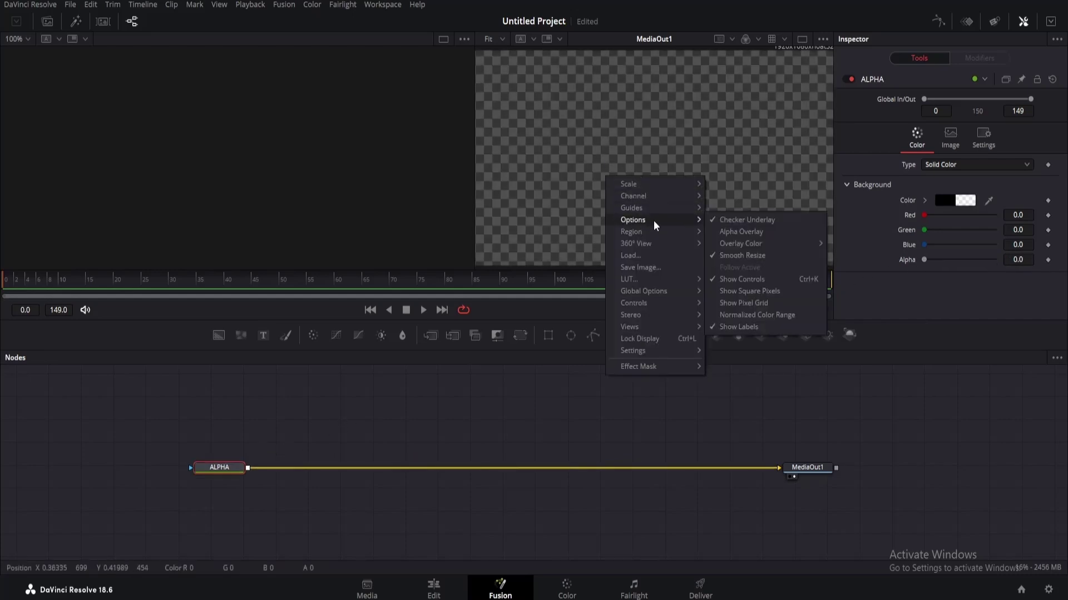
pyautogui.click(713, 221)
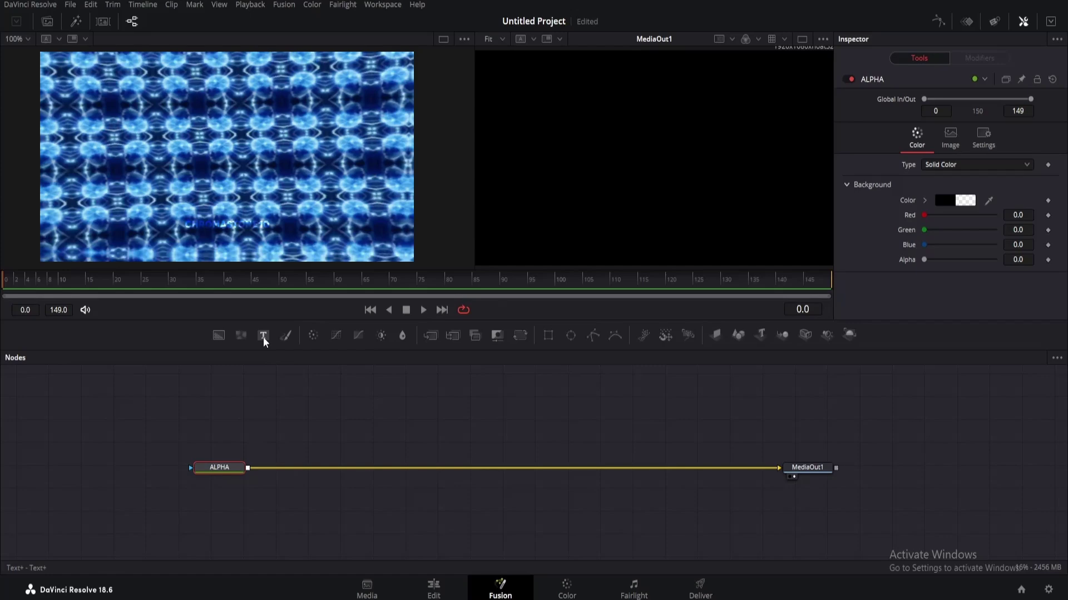
# Merge a new Text+ node over the ALPHA background and enter GLITCH as its text.
pyautogui.moveTo(265, 340); pyautogui.dragTo(248, 471)
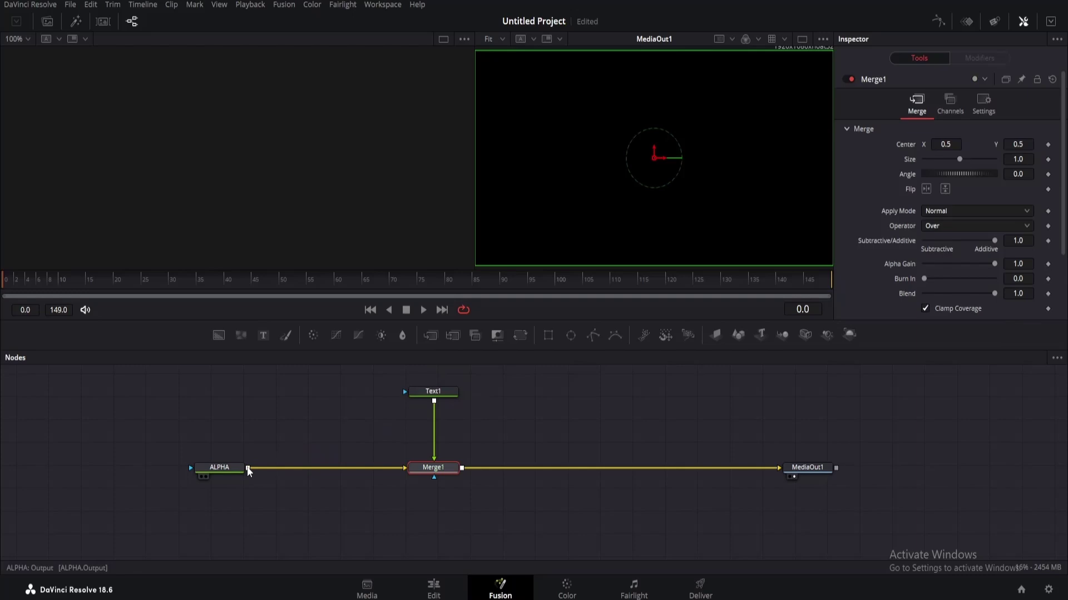
pyautogui.click(433, 393)
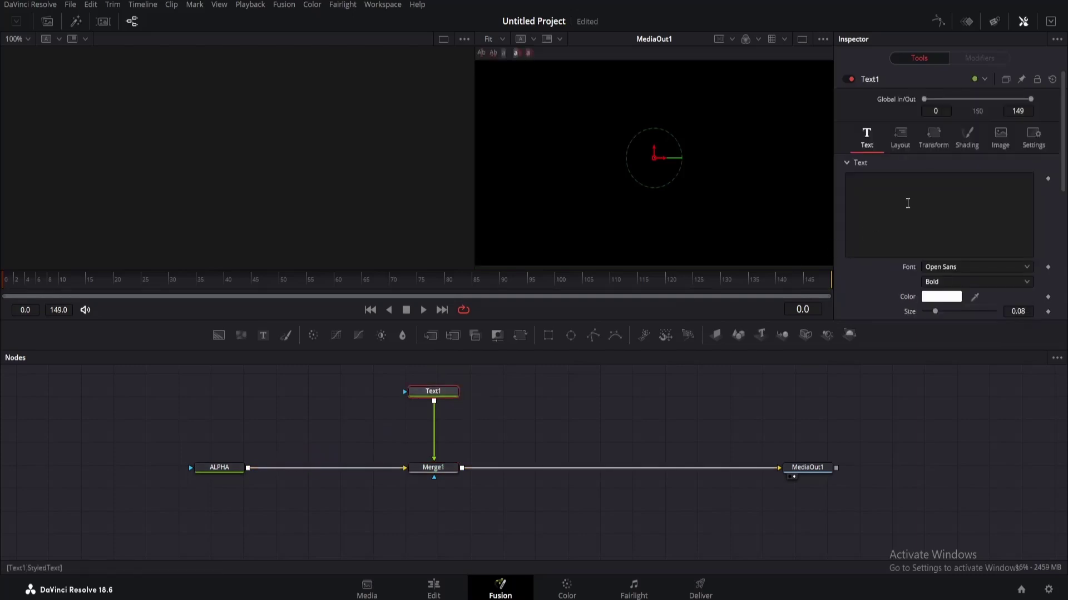
pyautogui.click(908, 204)
pyautogui.write('G')
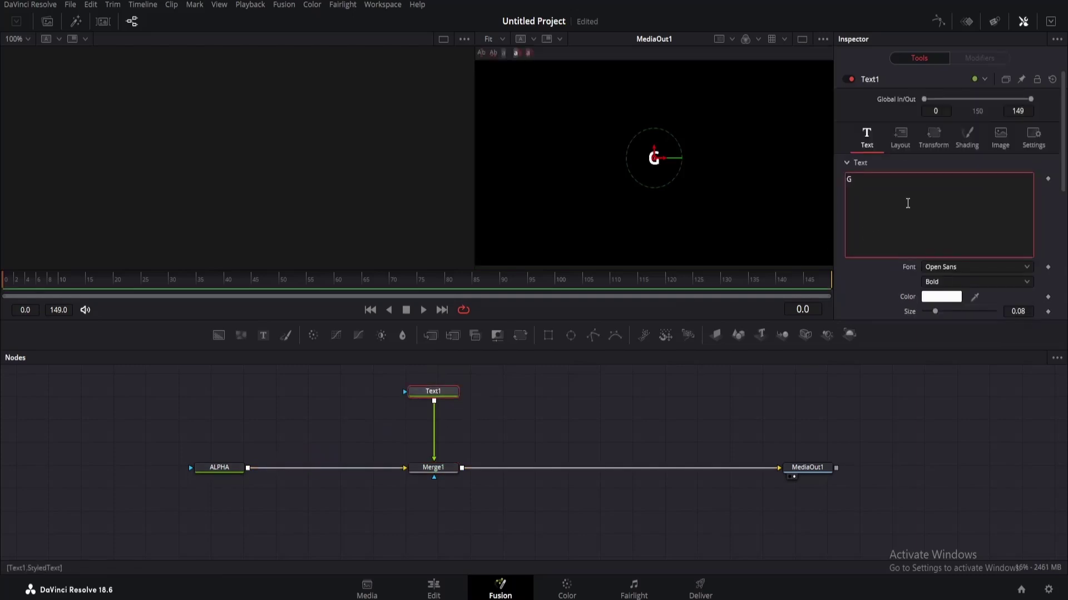
pyautogui.write('LITCH')
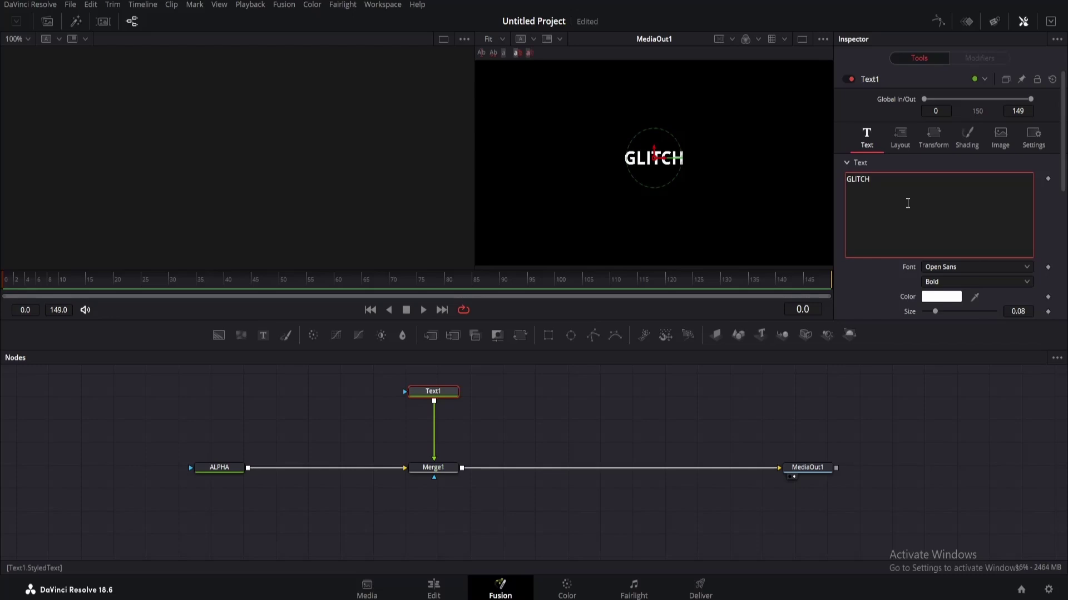
# Set the GLITCH text's font to Bebas Neue and its size to about 0.21.
pyautogui.click(946, 268)
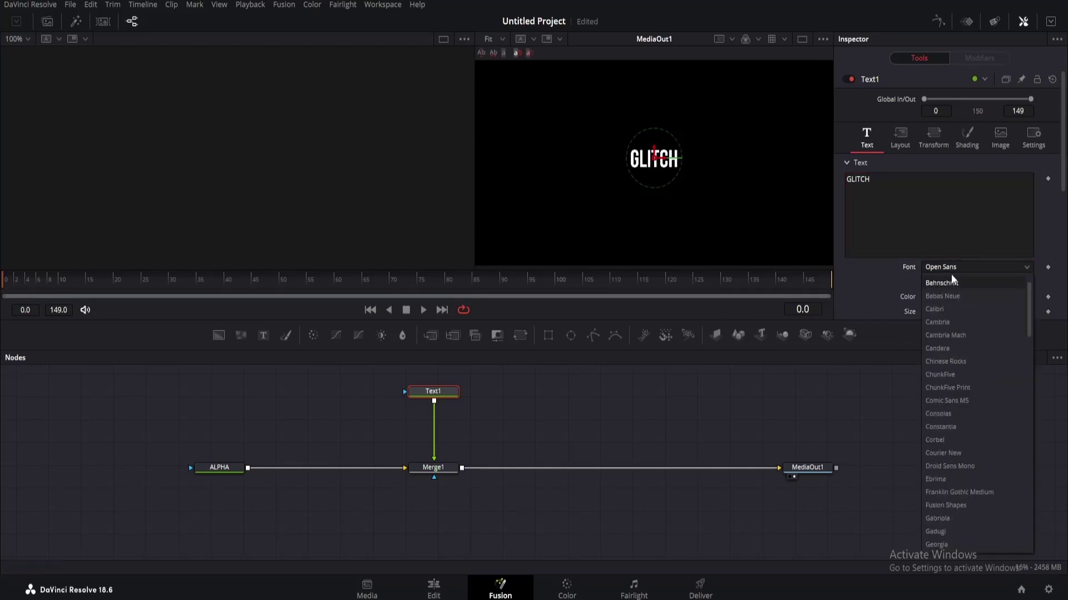
pyautogui.click(956, 296)
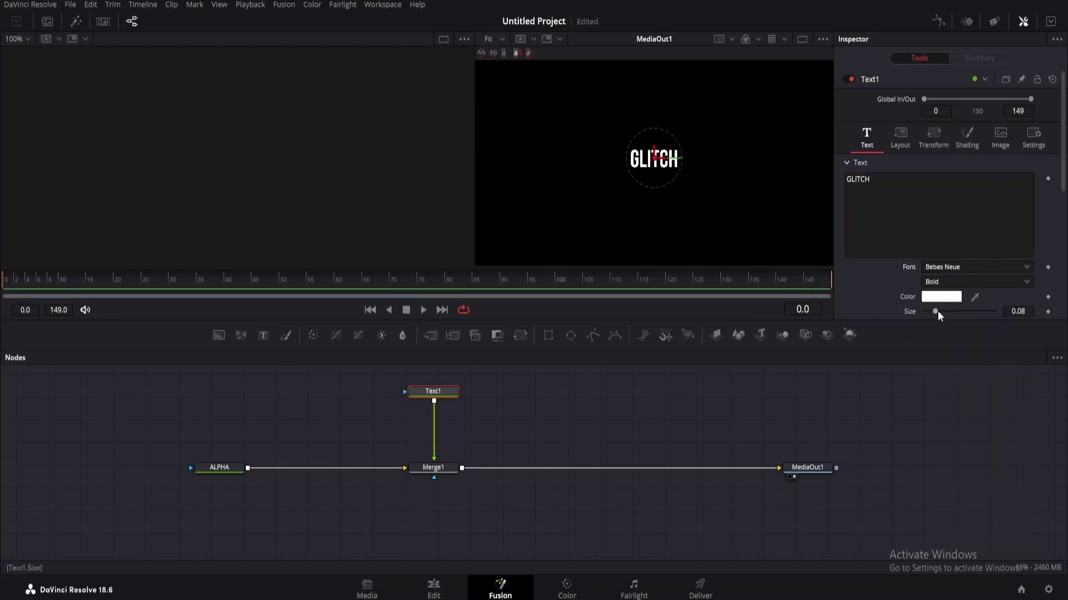
pyautogui.moveTo(937, 313); pyautogui.dragTo(954, 312)
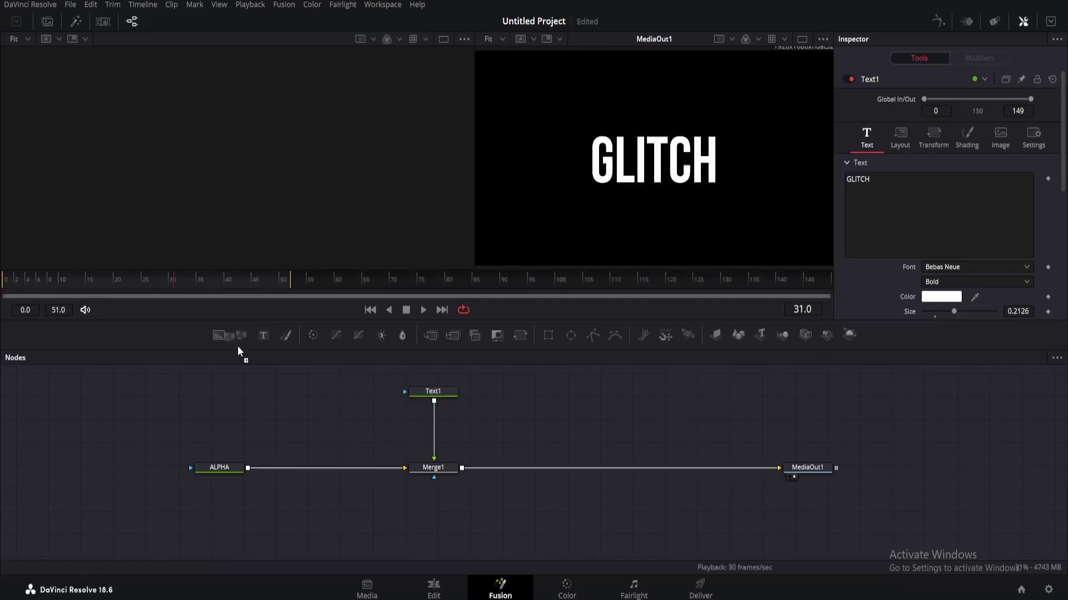
# Add and preview a Fast Noise node with detail about 7.87, scale about 6.61 and contrast about 1.7.
pyautogui.moveTo(241, 336); pyautogui.dragTo(238, 174)
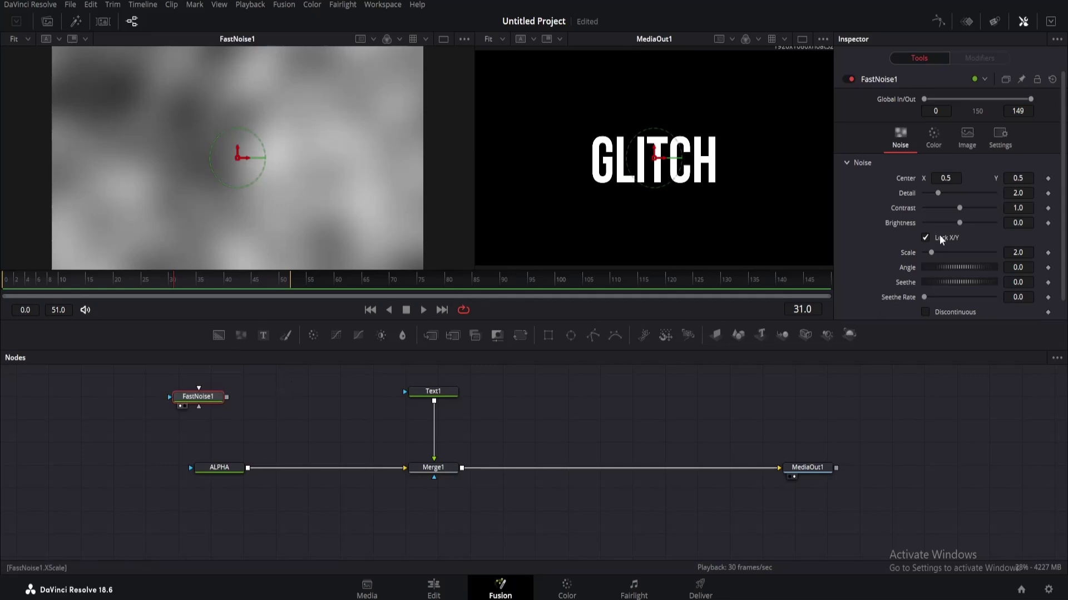
pyautogui.moveTo(939, 193); pyautogui.dragTo(952, 193)
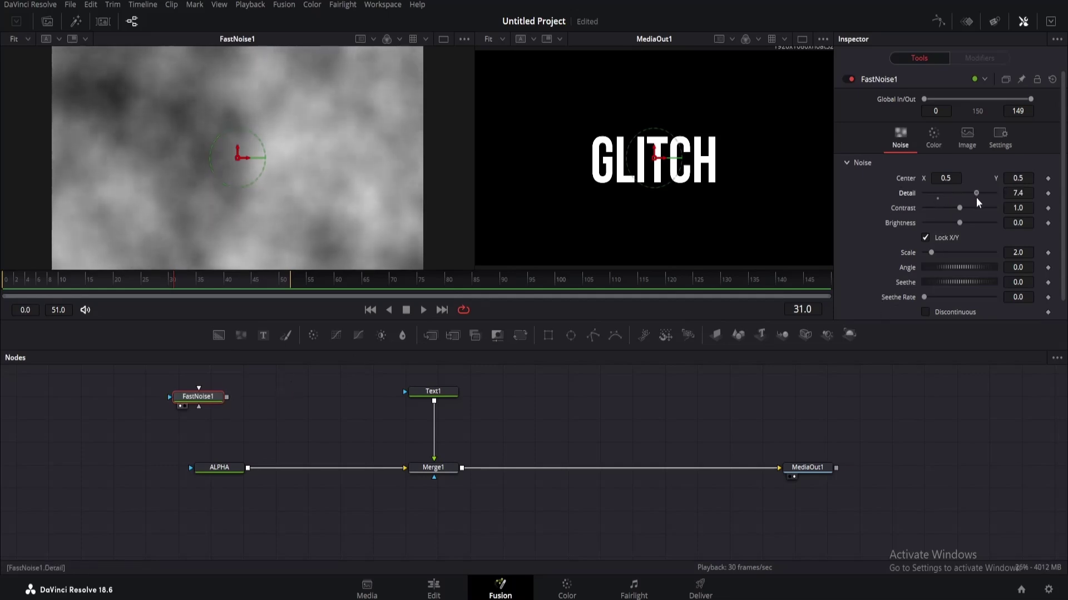
pyautogui.moveTo(938, 257); pyautogui.dragTo(953, 260)
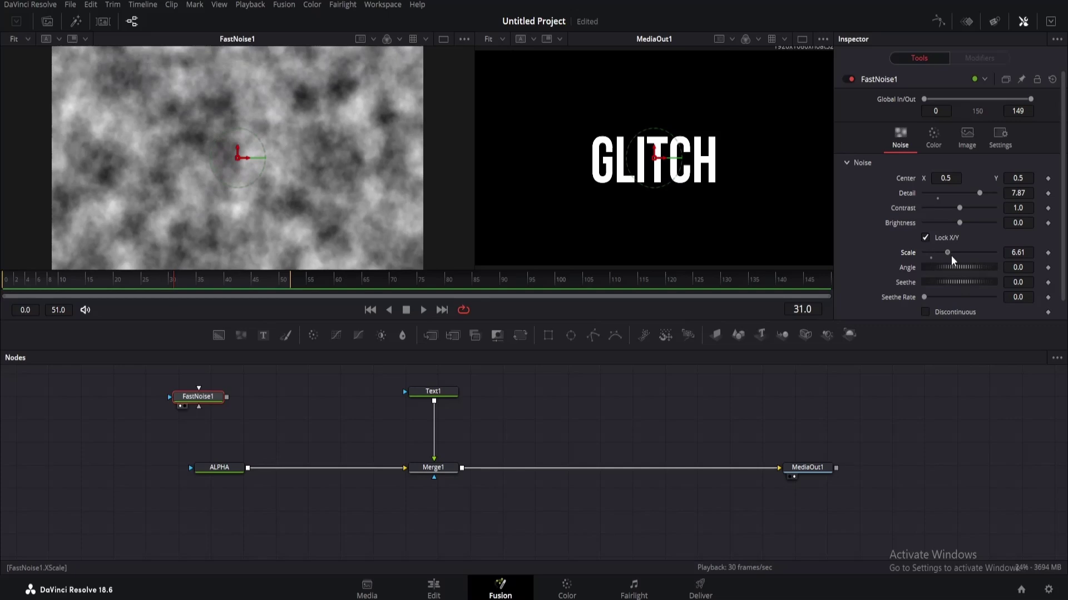
pyautogui.moveTo(962, 214); pyautogui.dragTo(970, 215)
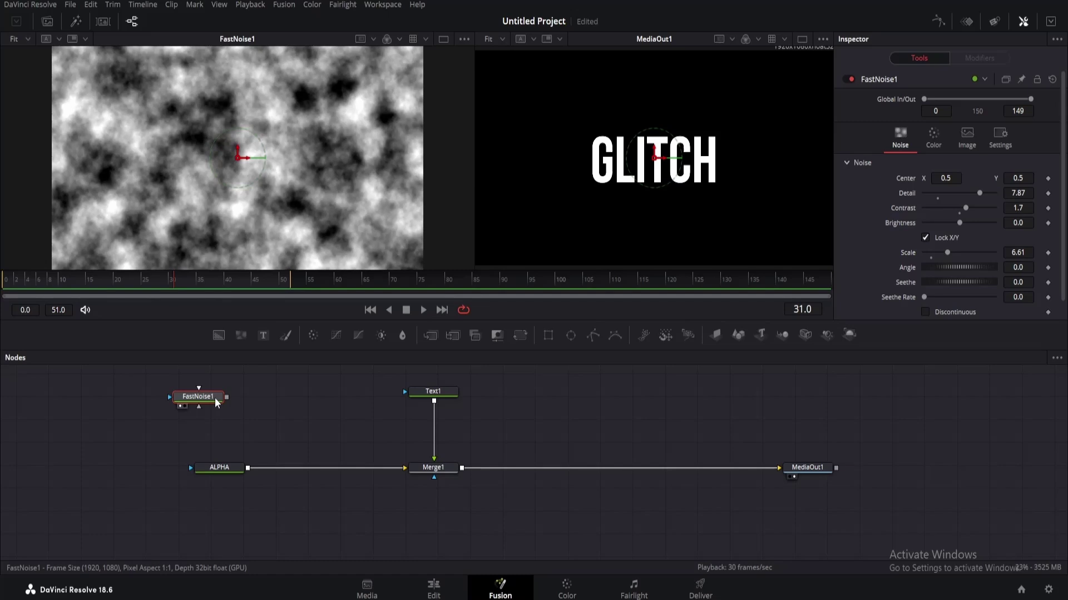
# Add a Mosaic Blur after FastNoise1, preview it and lower its pixel frequency to get large square blocks.
pyautogui.hotkey('shift', 'space')
pyautogui.write('DSP')
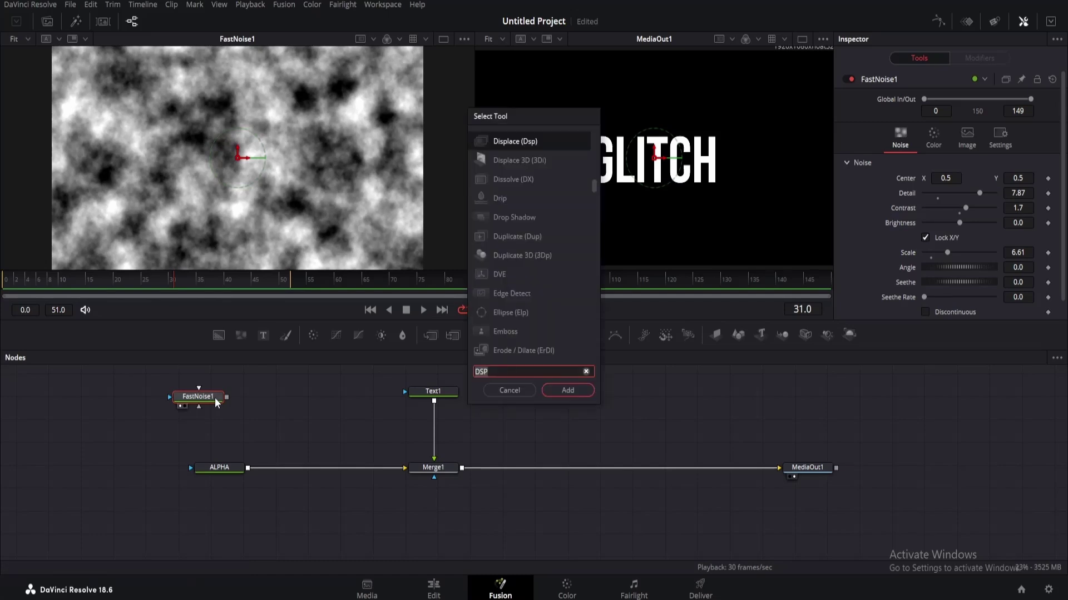
pyautogui.write('MOS')
pyautogui.press('Return')
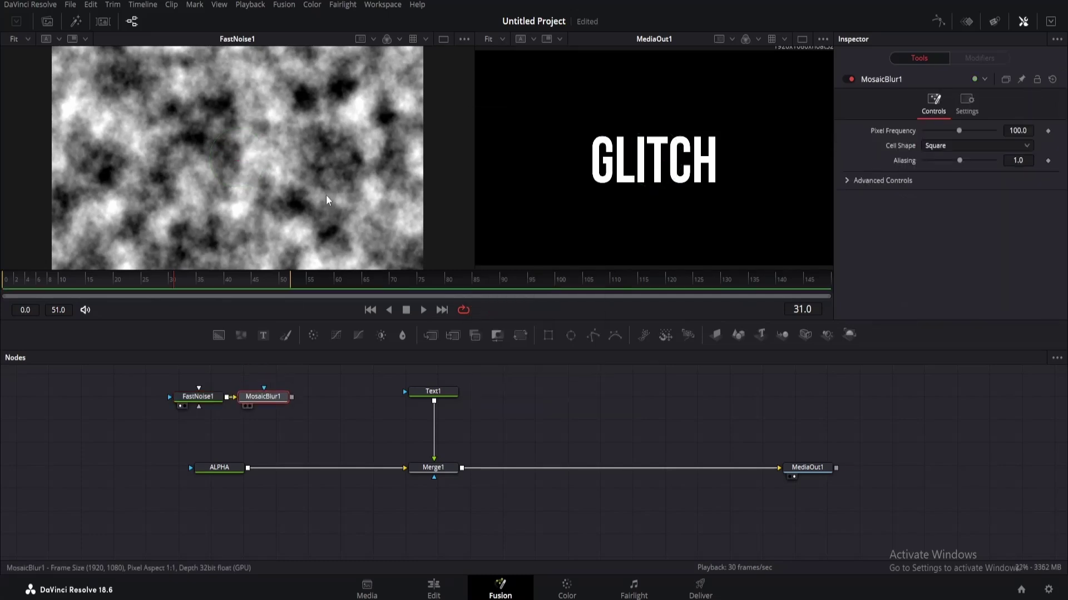
pyautogui.press('1')
pyautogui.moveTo(957, 131); pyautogui.dragTo(939, 133)
# Add and preview a Transform after MosaicBlur1 with independent X size about 3.29, Y size 0.5 and mirrored edges.
pyautogui.click(521, 335)
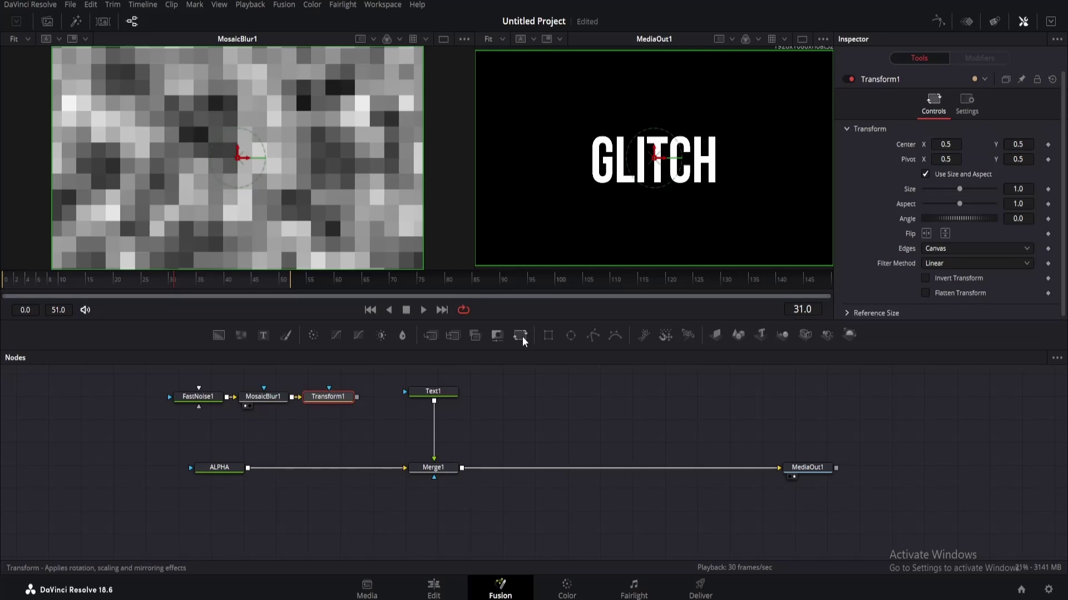
pyautogui.moveTo(332, 397); pyautogui.dragTo(322, 215)
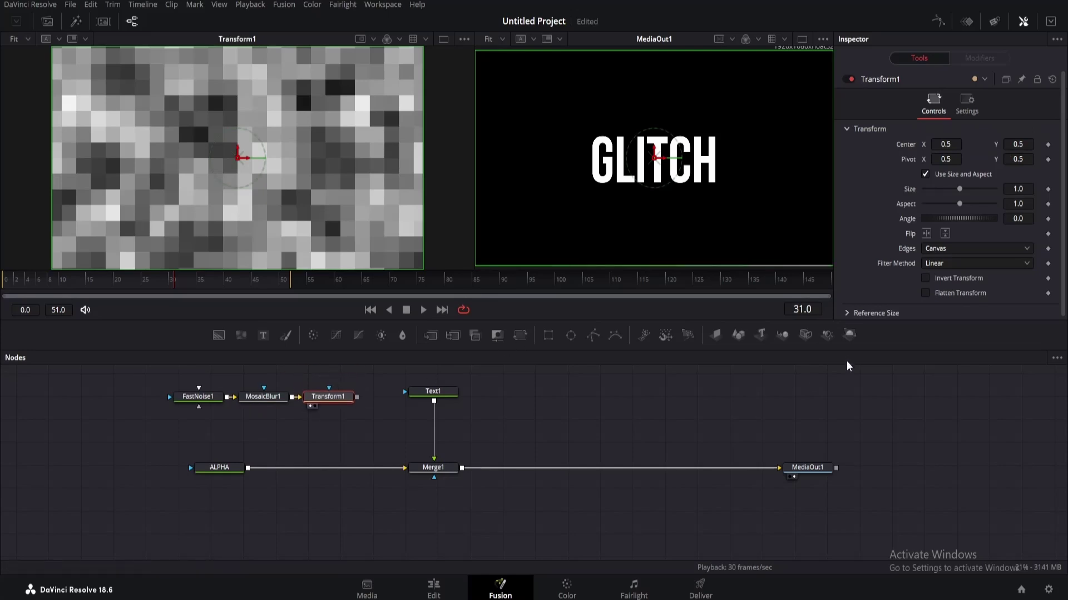
pyautogui.click(926, 175)
pyautogui.moveTo(959, 189)
pyautogui.mouseDown()
pyautogui.moveTo(983, 195)
pyautogui.moveTo(945, 203)
pyautogui.mouseUp()
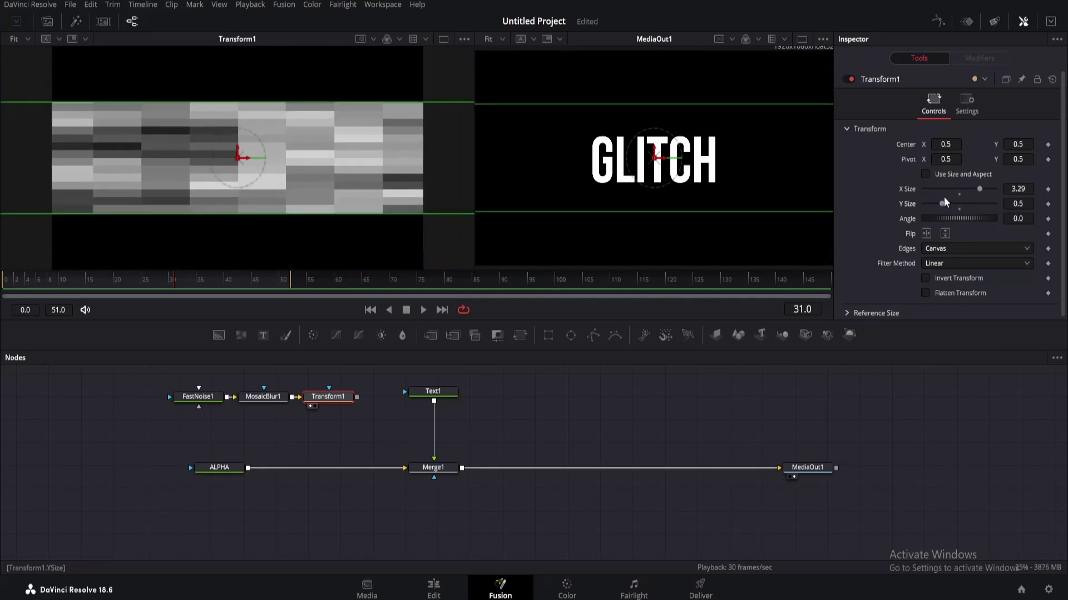
pyautogui.click(941, 250)
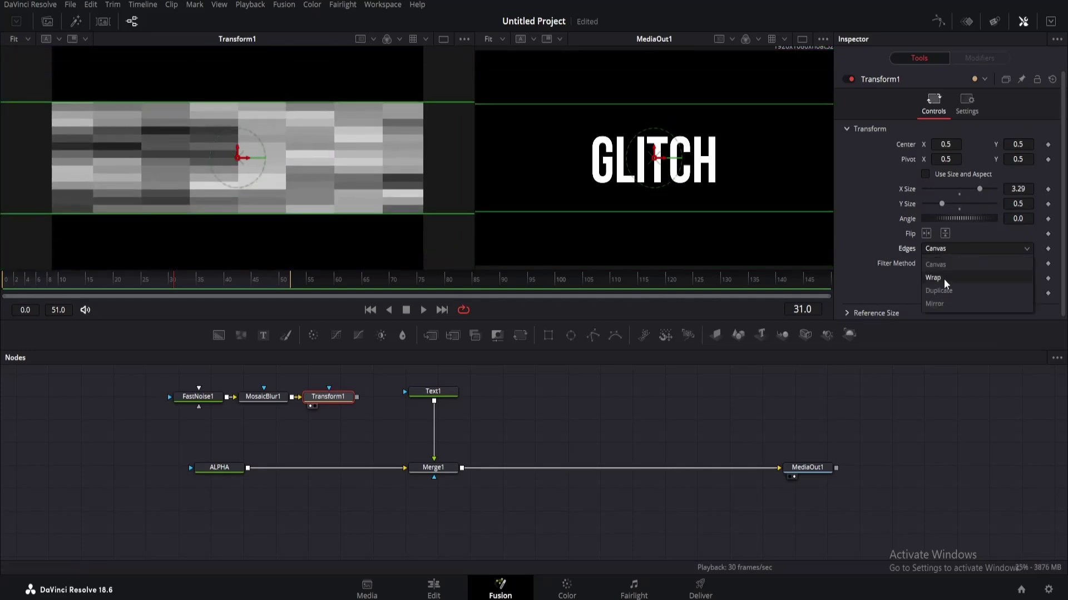
pyautogui.click(939, 303)
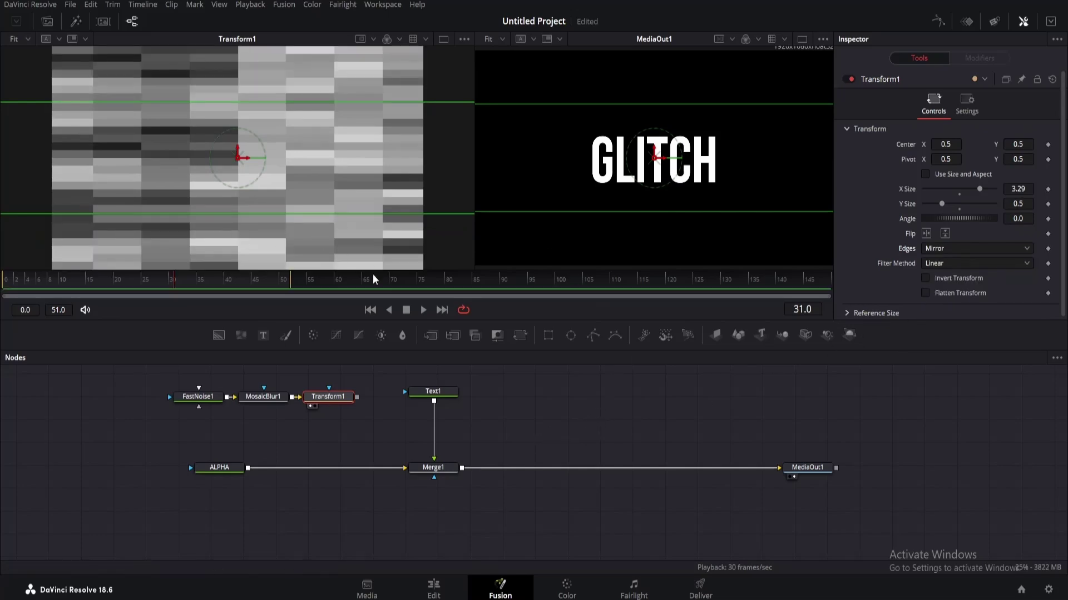
# Strengthen the FastNoise1 pattern by increasing its contrast and adjusting its brightness.
pyautogui.click(215, 403)
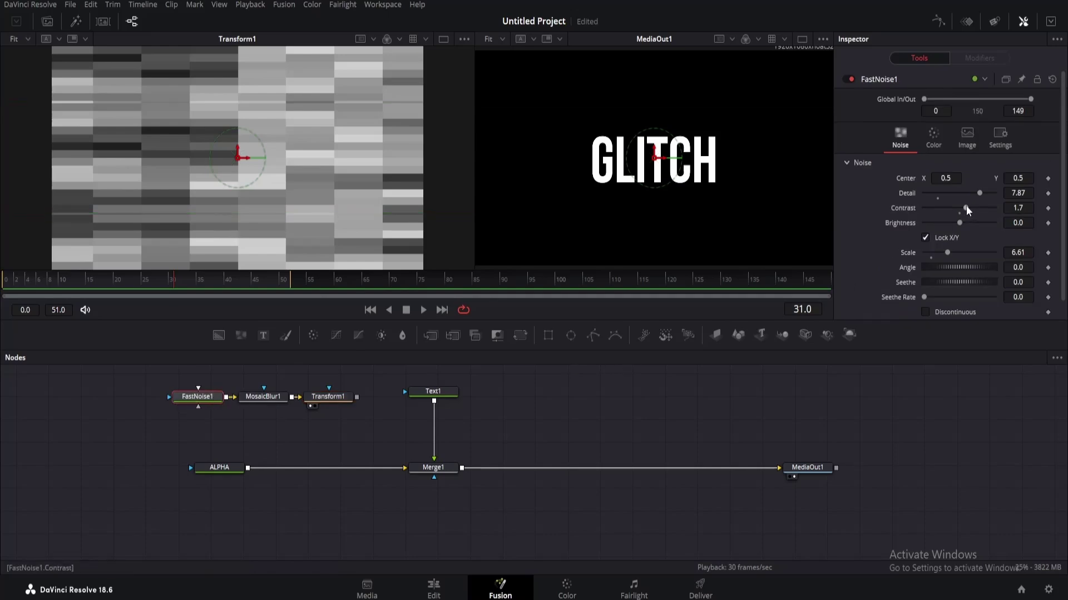
pyautogui.moveTo(968, 212); pyautogui.dragTo(962, 223)
# Insert a Displace node after Text1 and feed the noise chain's Transform1 output into it as the displacement source.
pyautogui.click(447, 396)
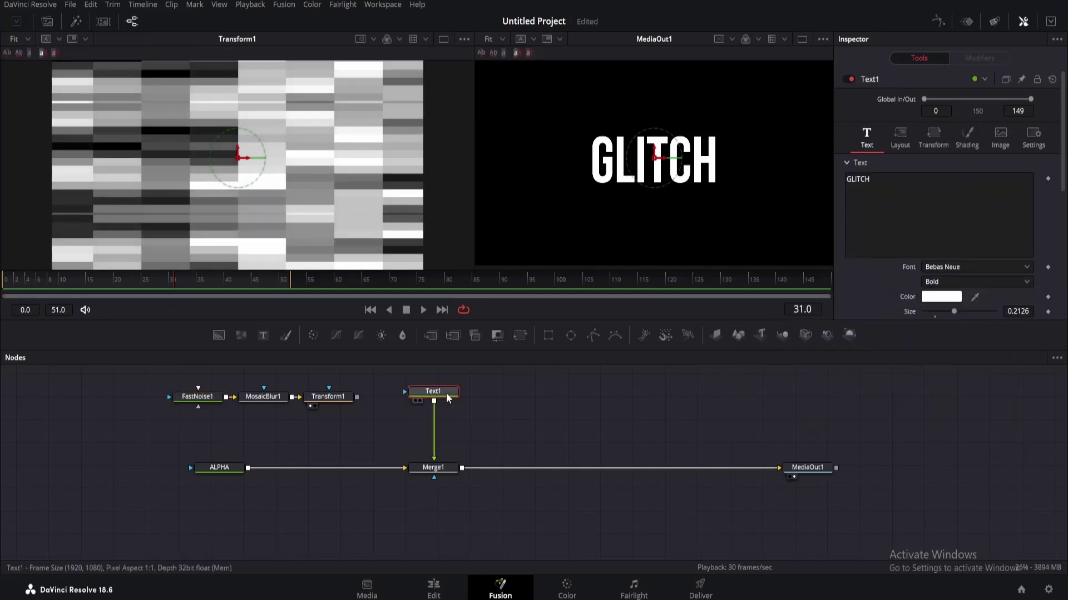
pyautogui.hotkey('shift', 'space')
pyautogui.write('DSP')
pyautogui.press('Return')
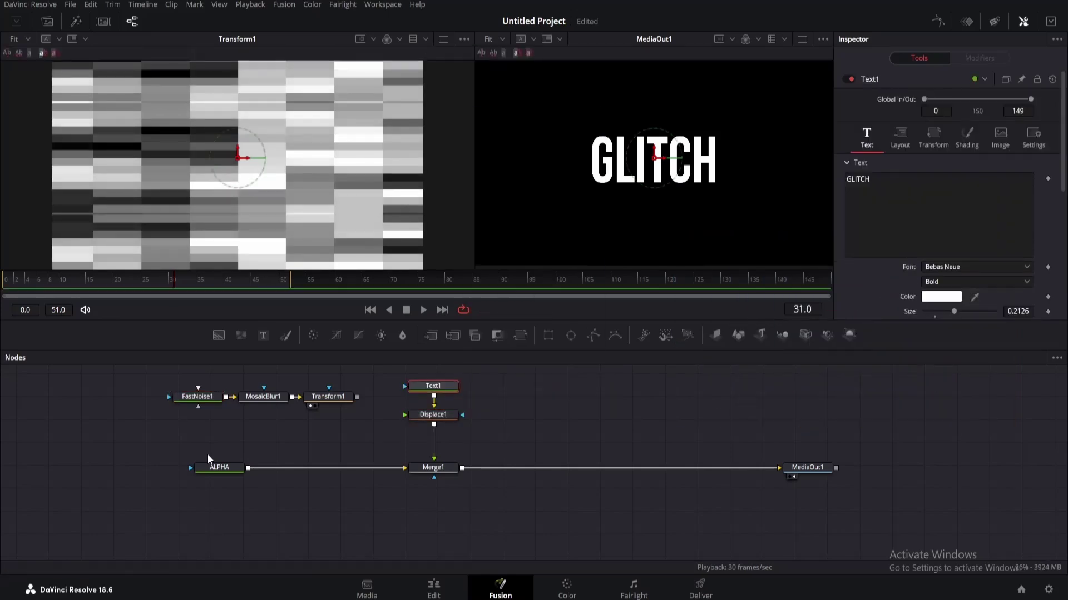
pyautogui.moveTo(217, 471); pyautogui.dragTo(207, 470)
pyautogui.moveTo(170, 379); pyautogui.dragTo(414, 415)
pyautogui.click(305, 415)
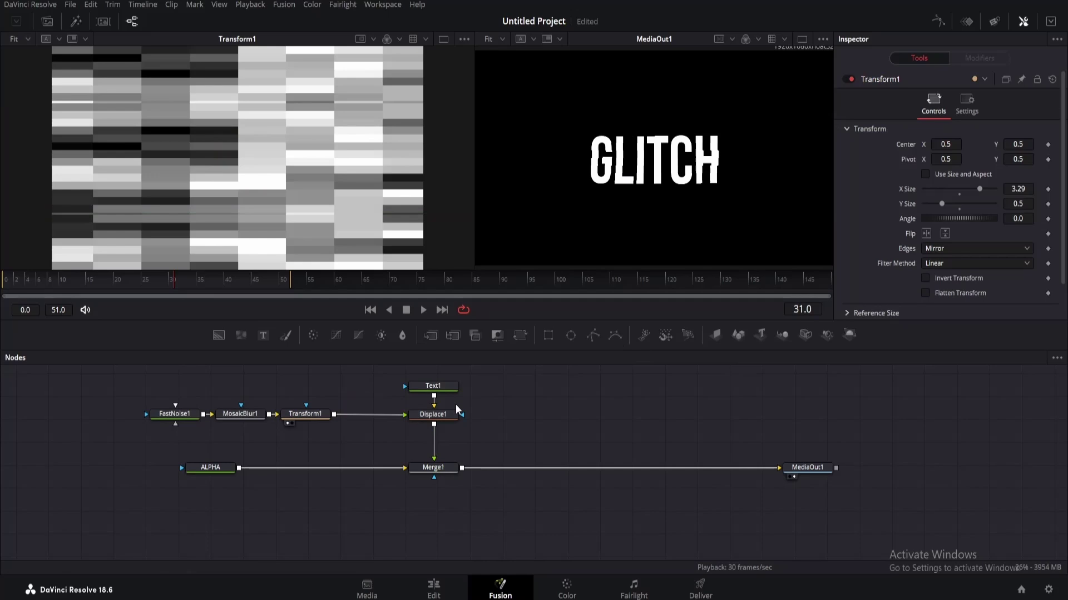
# Set Displace1 to XY displacement with an X offset of -0.5 and an X refraction of 0.4.
pyautogui.click(452, 414)
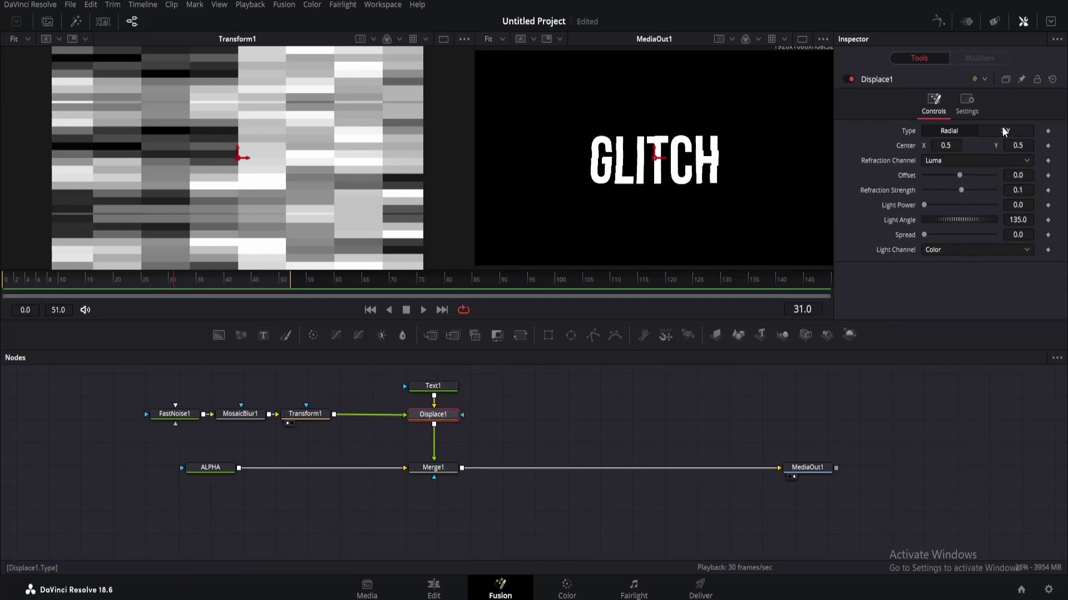
pyautogui.click(1005, 131)
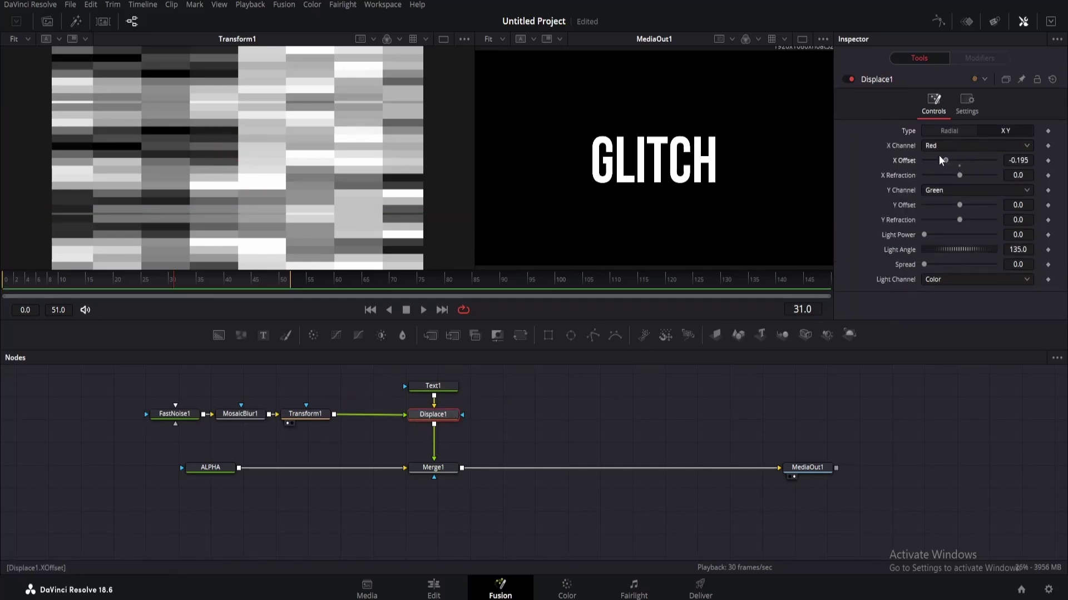
pyautogui.moveTo(961, 176); pyautogui.dragTo(992, 182)
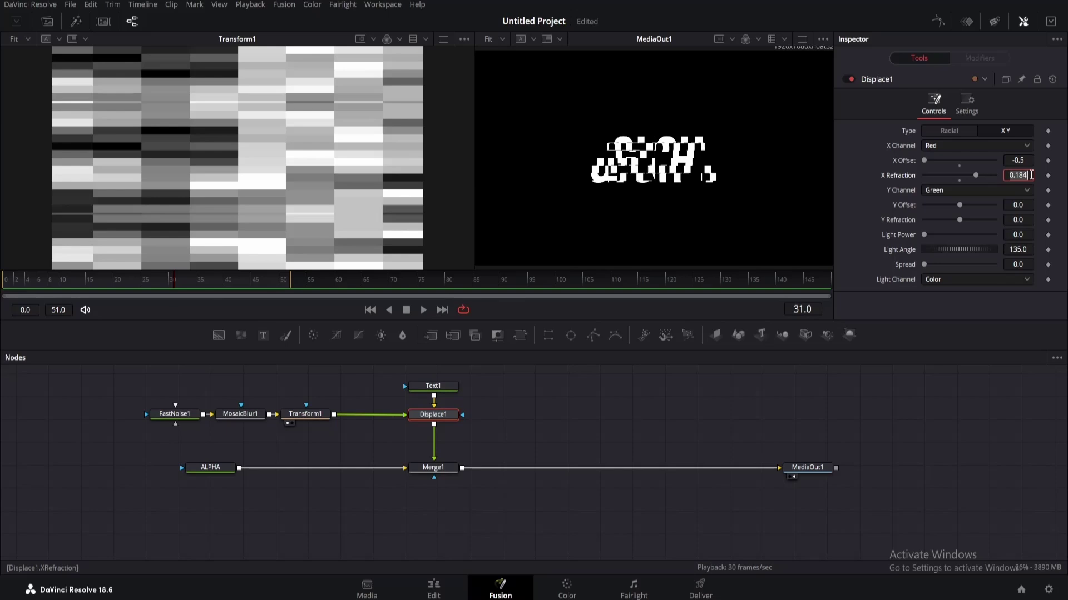
pyautogui.press('Return')
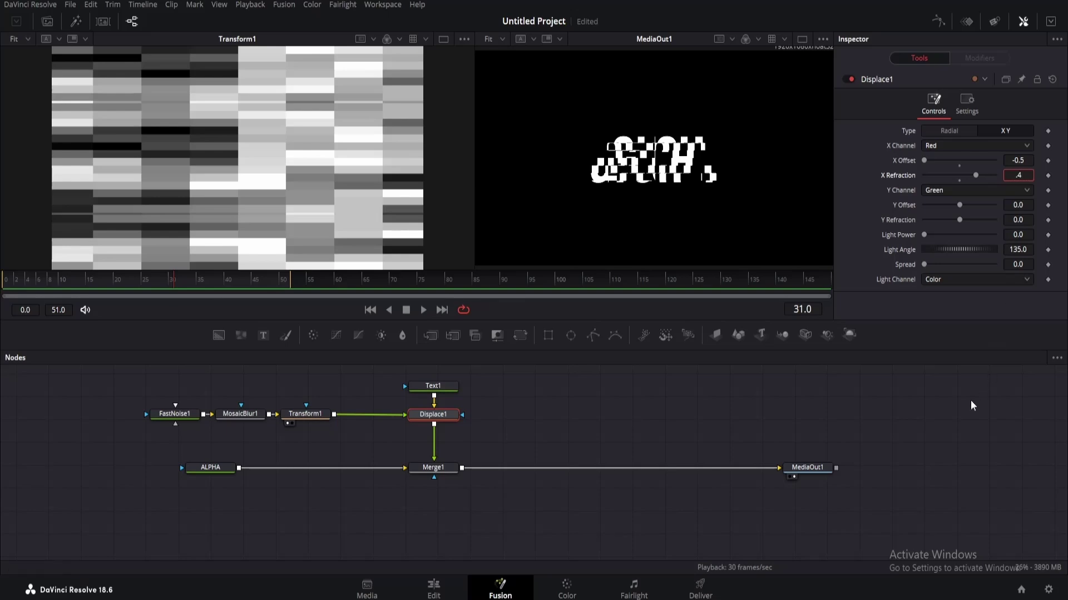
# Keyframe Displace1's X refraction from 0.4 at frame 0 to 0 at frame 40, and play back the animation.
pyautogui.click(205, 280)
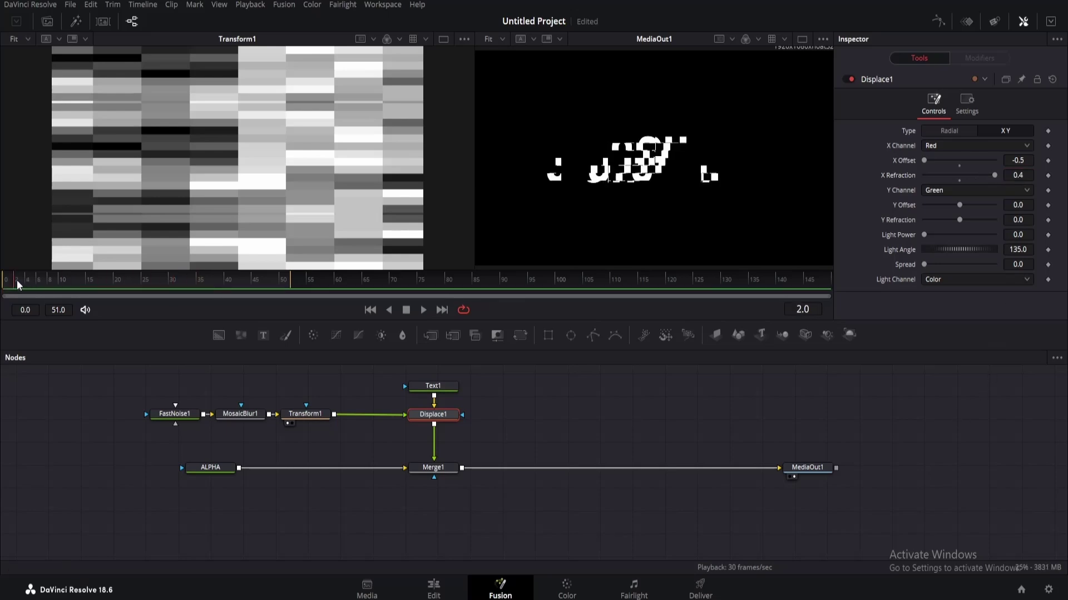
pyautogui.click(1048, 176)
pyautogui.click(229, 285)
pyautogui.moveTo(995, 176); pyautogui.dragTo(959, 177)
pyautogui.doubleClick(1019, 176)
pyautogui.write('0')
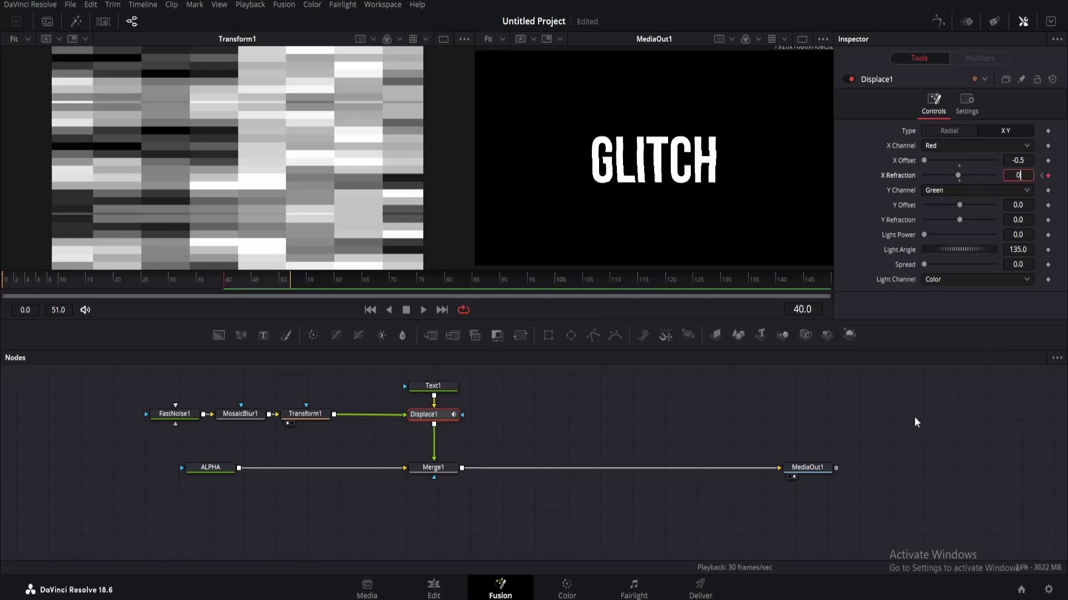
pyautogui.press('Return')
pyautogui.click(4, 284)
pyautogui.press('space')
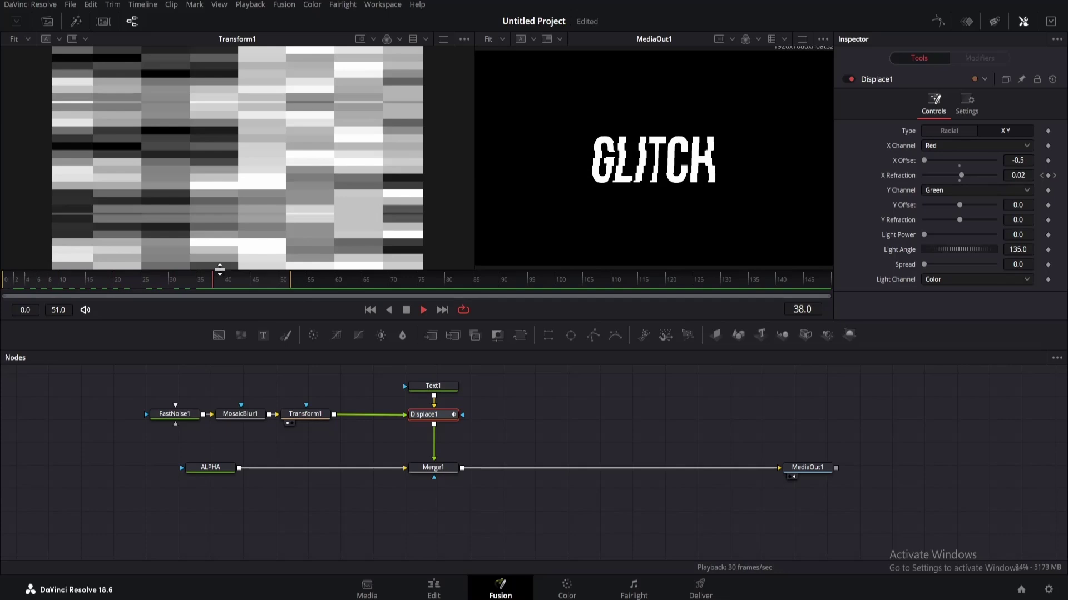
# Keyframe FastNoise1's brightness from -1.97 at frame 0 to 2.2 at frame 40, and check the frames in between.
pyautogui.click(174, 413)
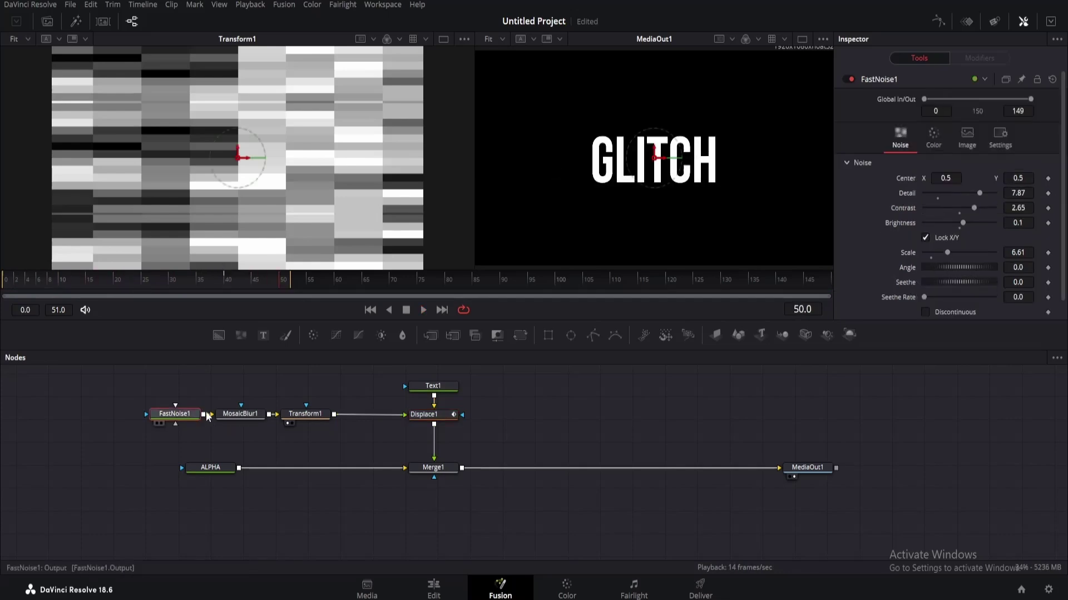
pyautogui.click(3, 281)
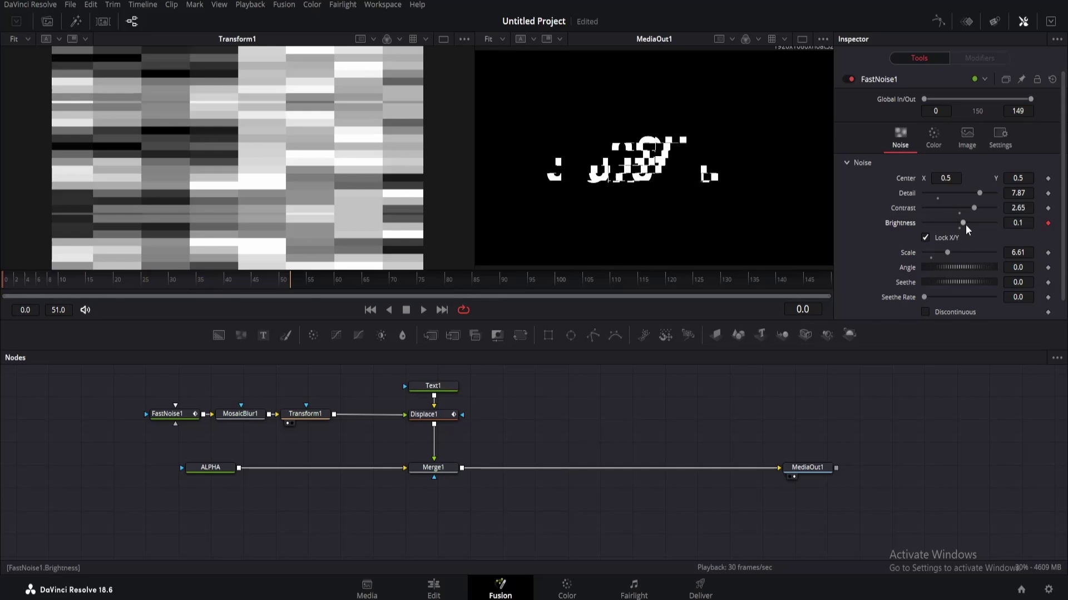
pyautogui.moveTo(965, 225); pyautogui.dragTo(1007, 229)
pyautogui.click(227, 281)
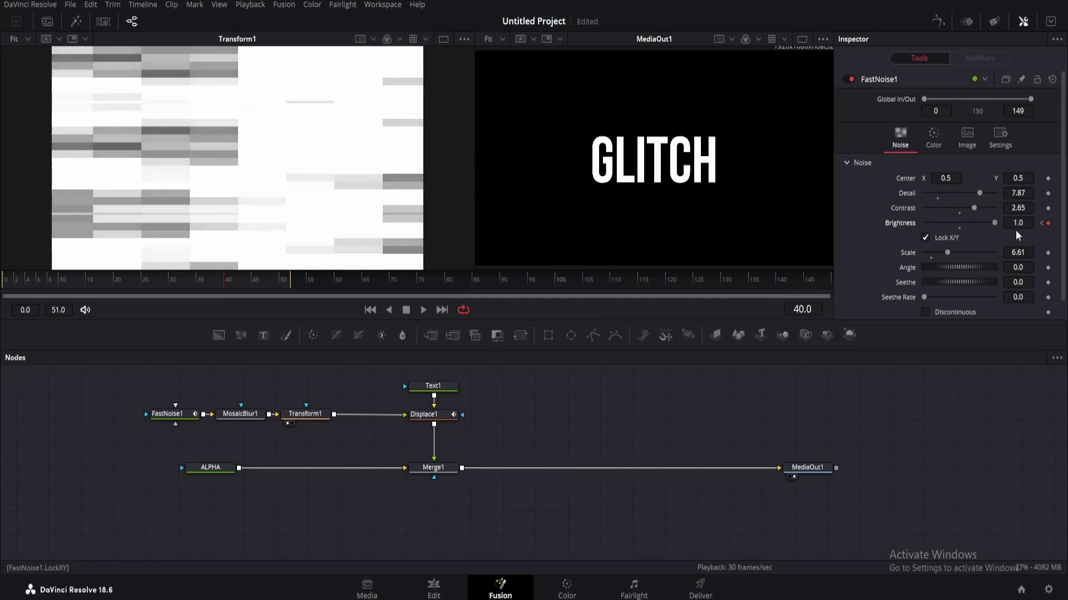
pyautogui.moveTo(116, 280); pyautogui.dragTo(134, 281)
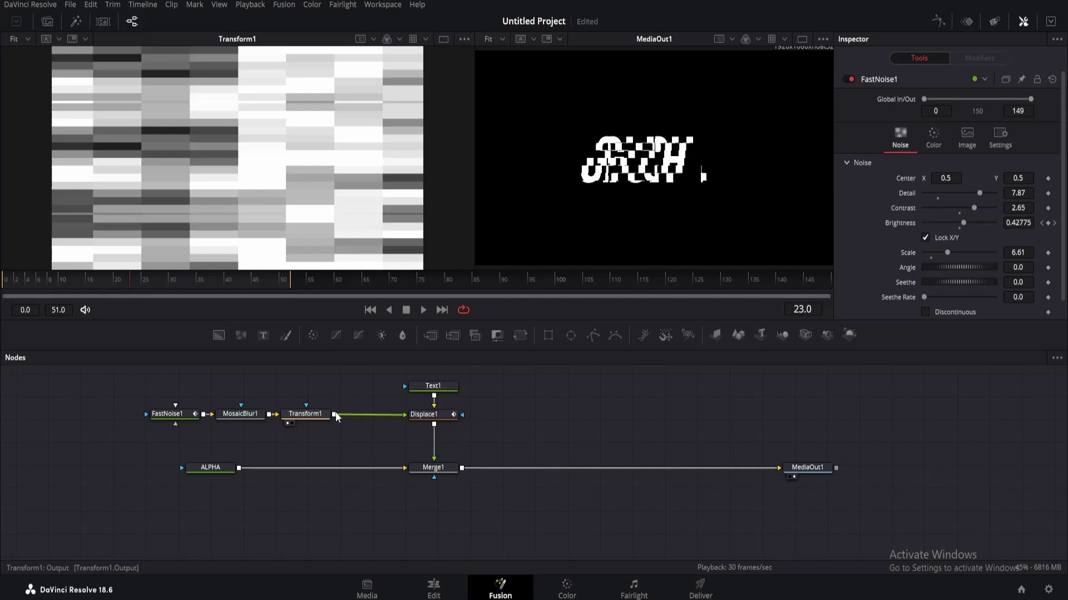
# Feed Transform1's output into Text1 as its effect mask and play back the result.
pyautogui.moveTo(335, 416); pyautogui.dragTo(412, 391)
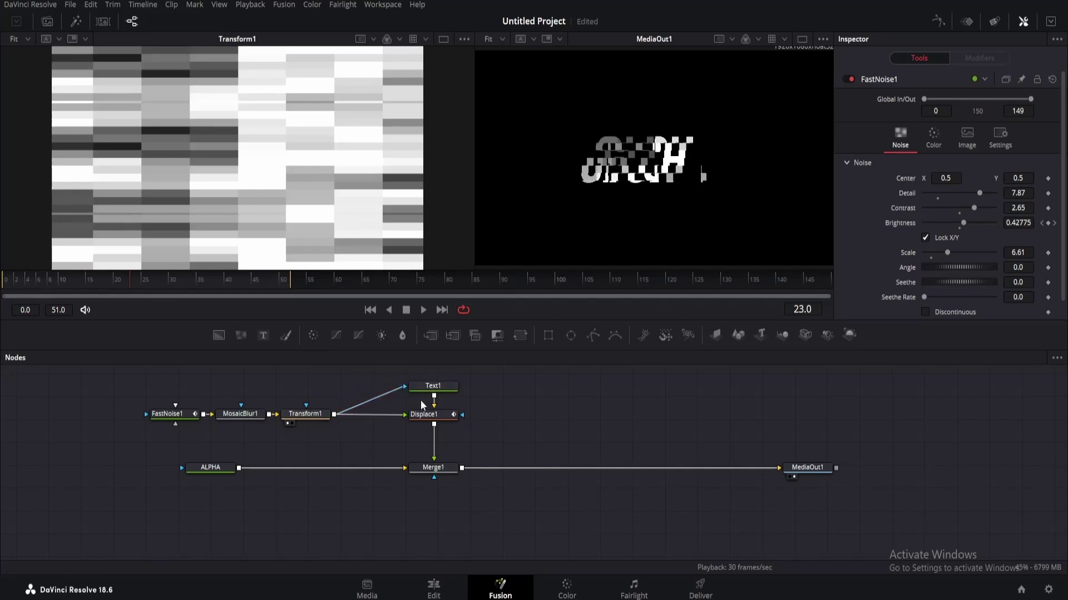
pyautogui.press('space')
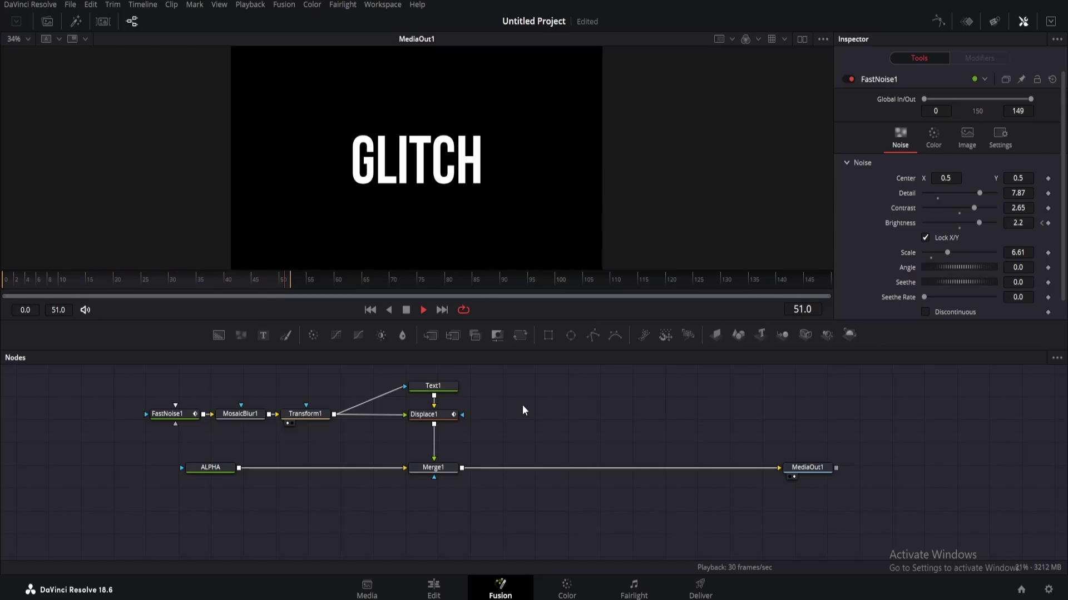
pyautogui.press('space')
# Restore the dual viewers, go to frame 17 and rearrange the nodes with more space between the noise chain's parts.
pyautogui.moveTo(542, 418); pyautogui.dragTo(648, 452)
pyautogui.moveTo(289, 448); pyautogui.dragTo(219, 447)
pyautogui.click(801, 38)
pyautogui.click(121, 282)
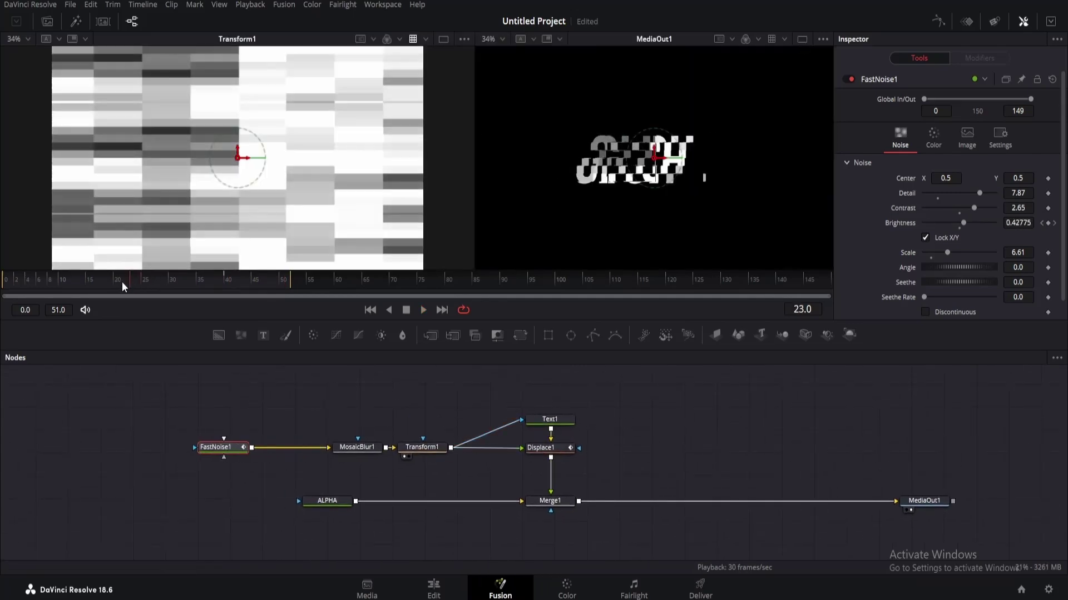
pyautogui.moveTo(122, 281); pyautogui.dragTo(98, 278)
pyautogui.moveTo(234, 445); pyautogui.dragTo(225, 445)
pyautogui.moveTo(341, 451); pyautogui.dragTo(286, 449)
pyautogui.moveTo(408, 448); pyautogui.dragTo(359, 448)
# Duplicate the FastNoise1, MosaicBlur1 and Transform1 chain and merge the copy over Transform1's output.
pyautogui.moveTo(162, 412); pyautogui.dragTo(364, 462)
pyautogui.hotkey('ctrl', 'c')
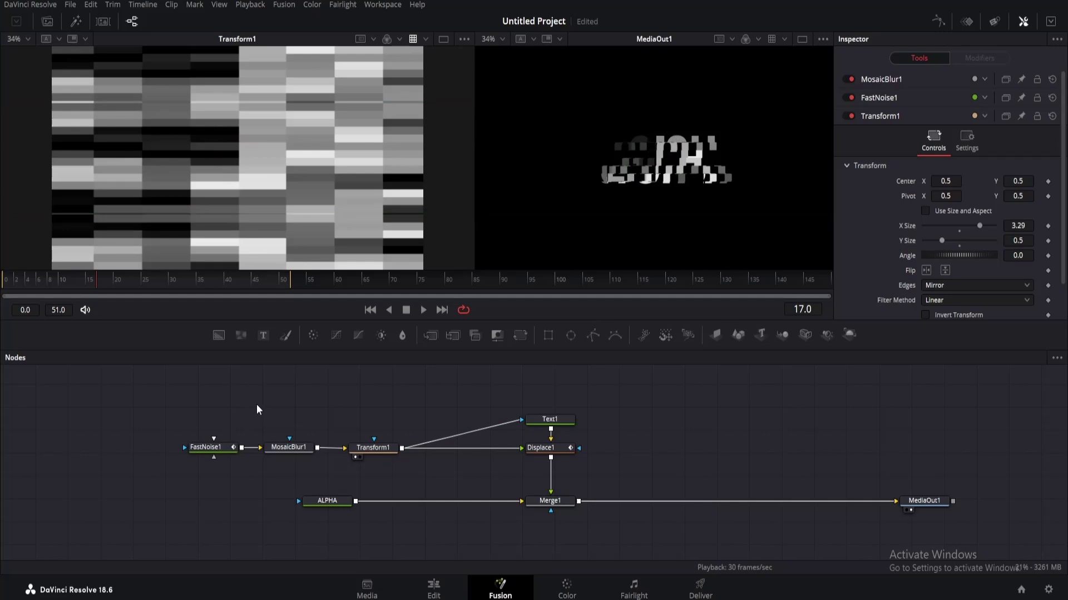
pyautogui.hotkey('ctrl', 'v')
pyautogui.moveTo(409, 408); pyautogui.dragTo(405, 451)
# At frame 0, set FastNoise1_1's scale to 20, remove its brightness animation and set its brightness to about -1.44.
pyautogui.click(10, 281)
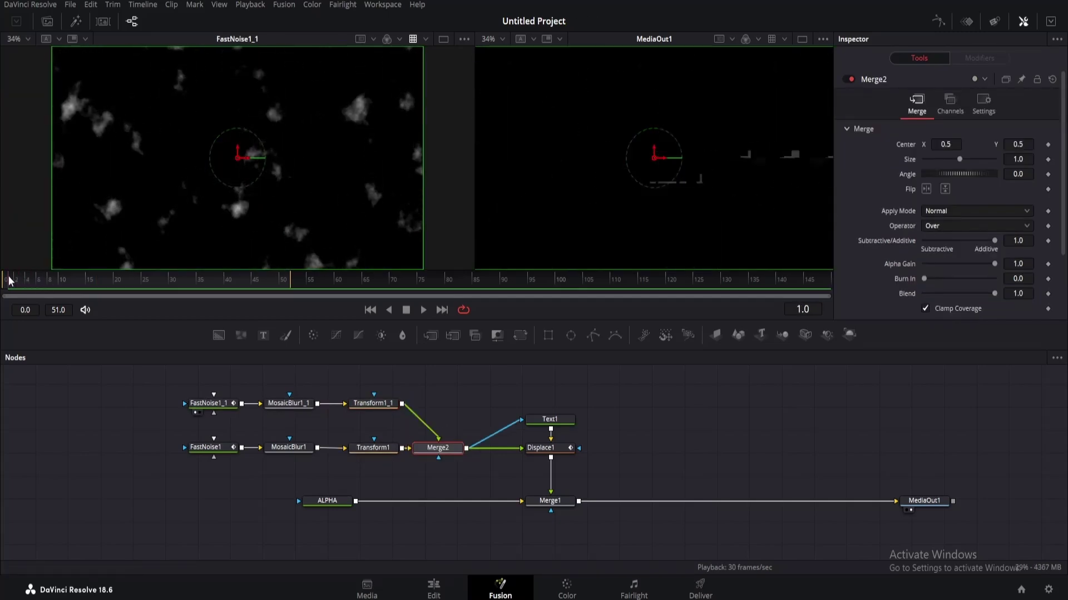
pyautogui.moveTo(10, 281); pyautogui.dragTo(5, 281)
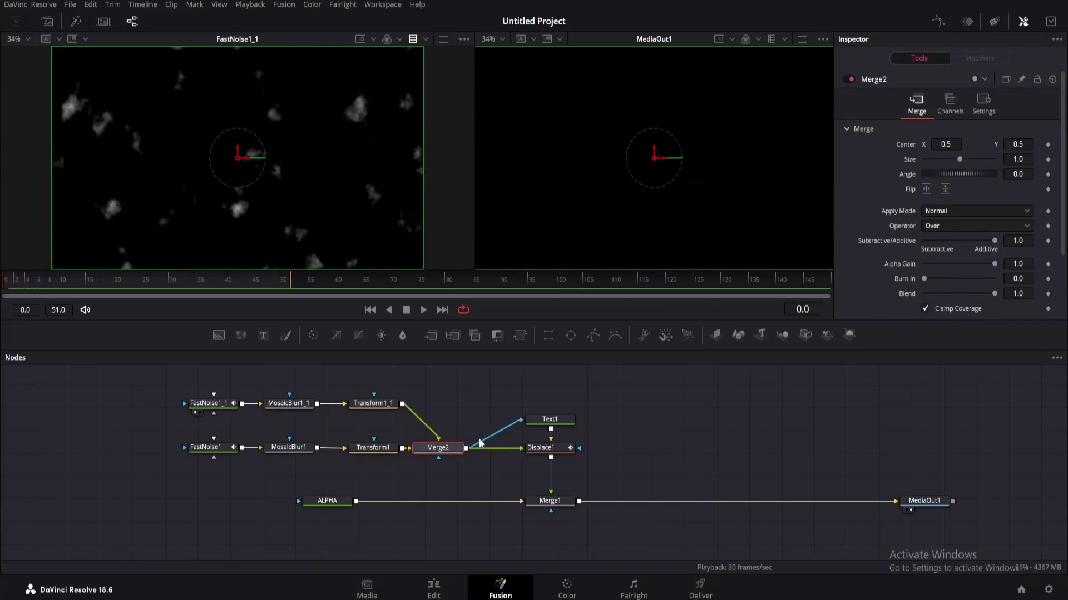
pyautogui.click(195, 409)
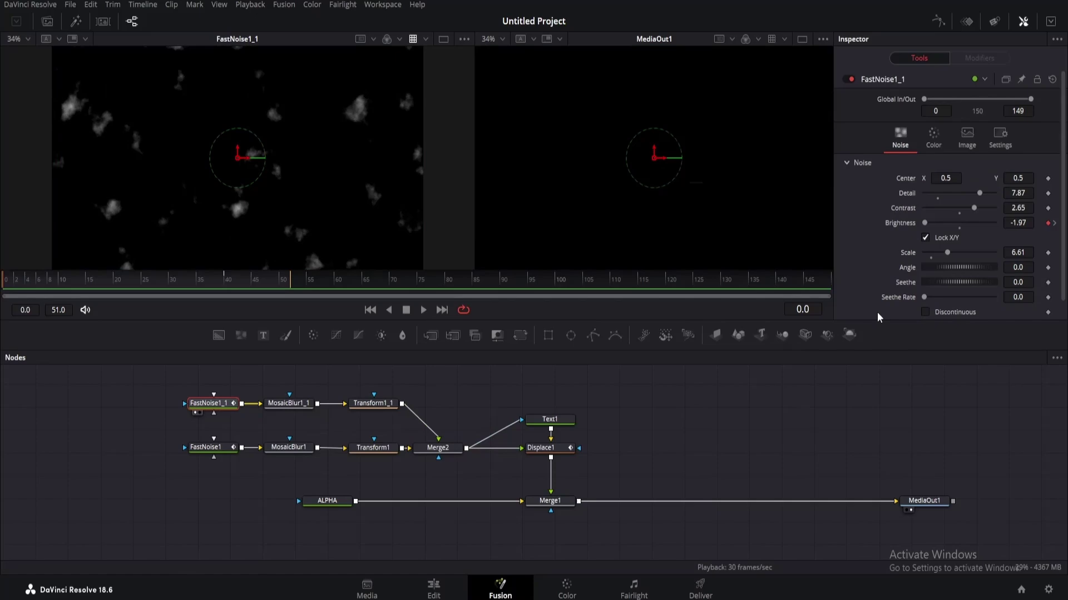
pyautogui.moveTo(943, 253); pyautogui.dragTo(933, 222)
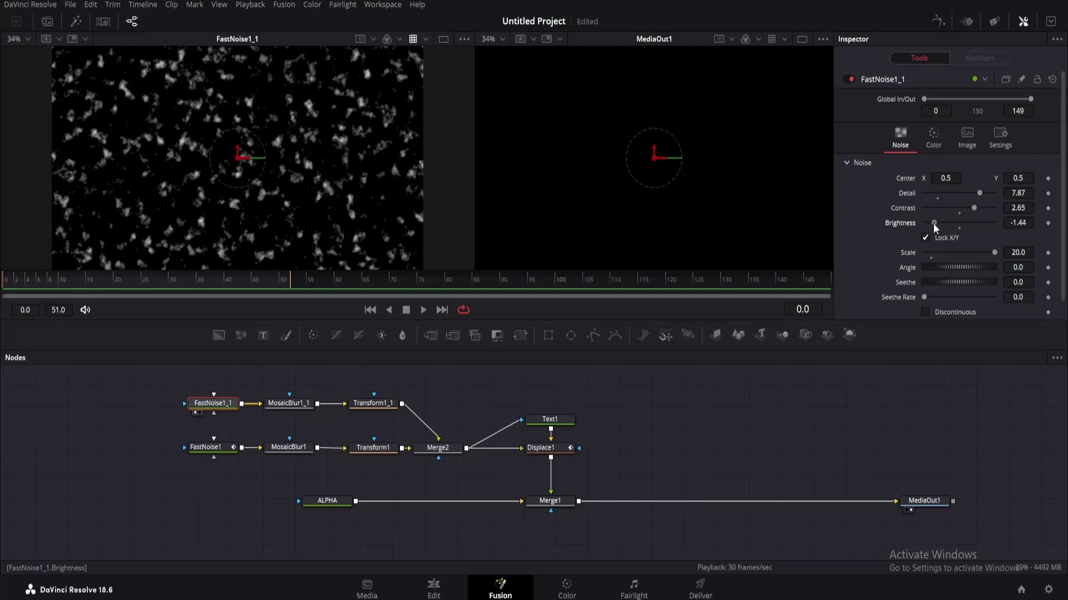
# Replace MosaicBlur1_1 with a Bitmap node between FastNoise1_1 and Transform1_1, and raise its low threshold to about 0.289.
pyautogui.click(290, 405)
pyautogui.press('Delete')
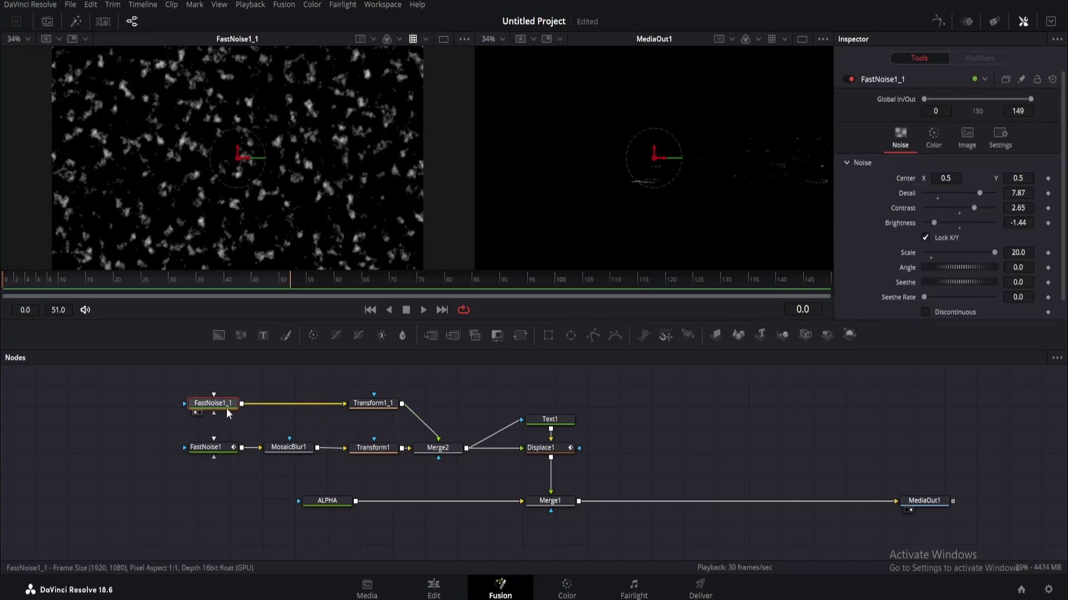
pyautogui.click(263, 382)
pyautogui.hotkey('shift', 'space')
pyautogui.write('BIT')
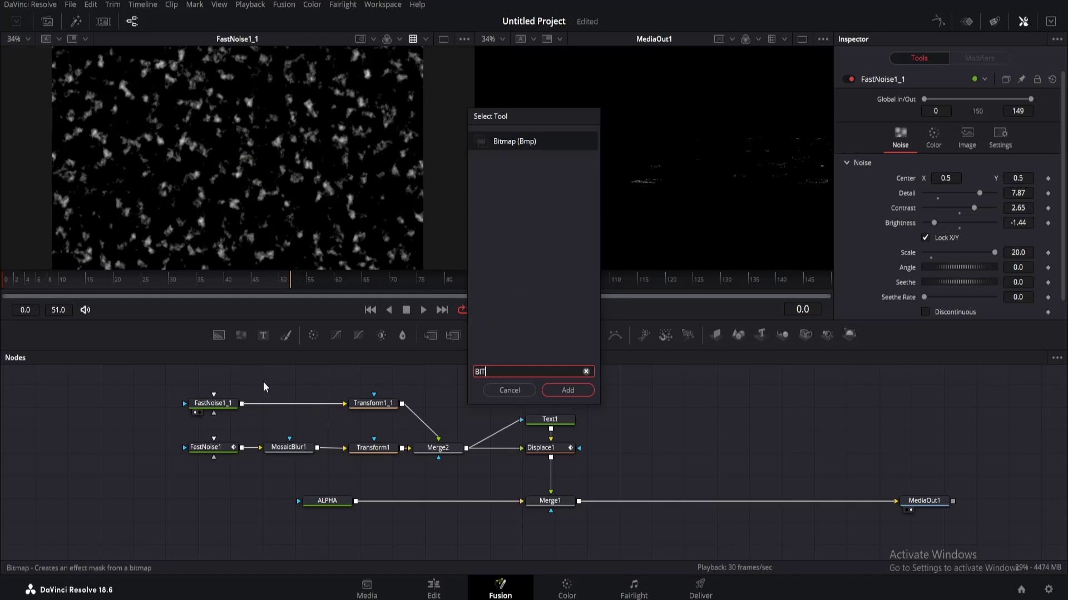
pyautogui.press('Return')
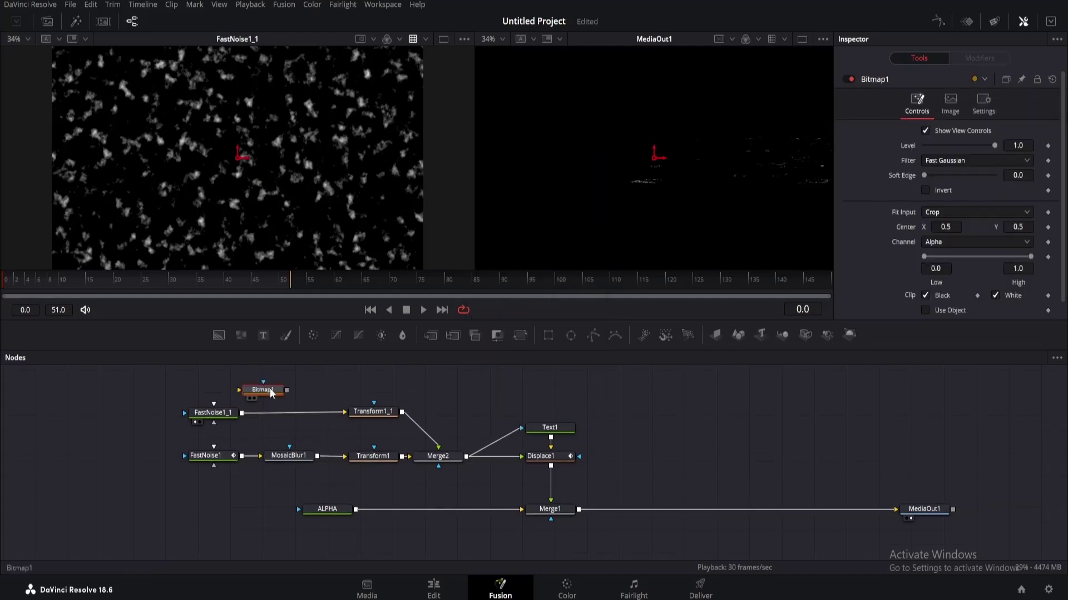
pyautogui.moveTo(304, 398); pyautogui.dragTo(334, 173)
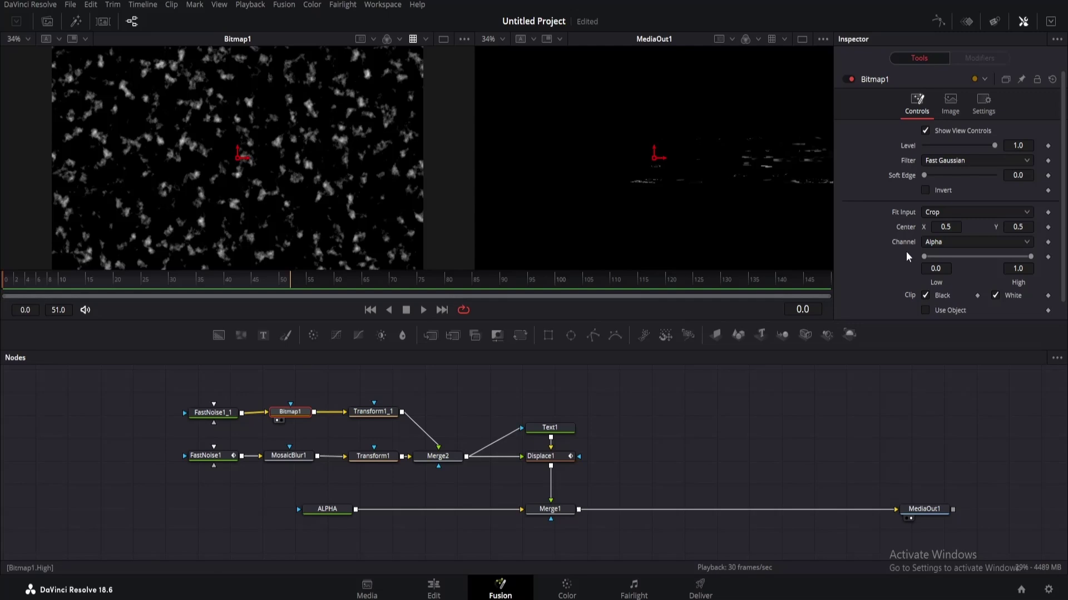
pyautogui.moveTo(927, 257); pyautogui.dragTo(955, 256)
# Preview Transform1_1, set its X size to about 3.6 and Y size to about 0.36, and play back the animation.
pyautogui.moveTo(372, 412); pyautogui.dragTo(353, 228)
pyautogui.scroll(-1, 326, 203)
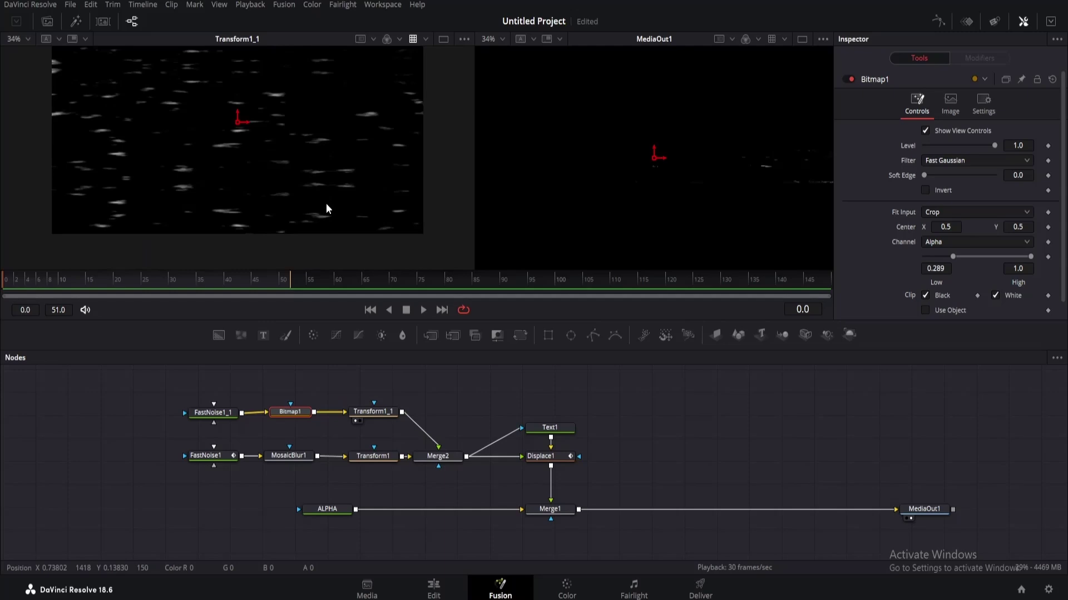
pyautogui.scroll(2, 326, 203)
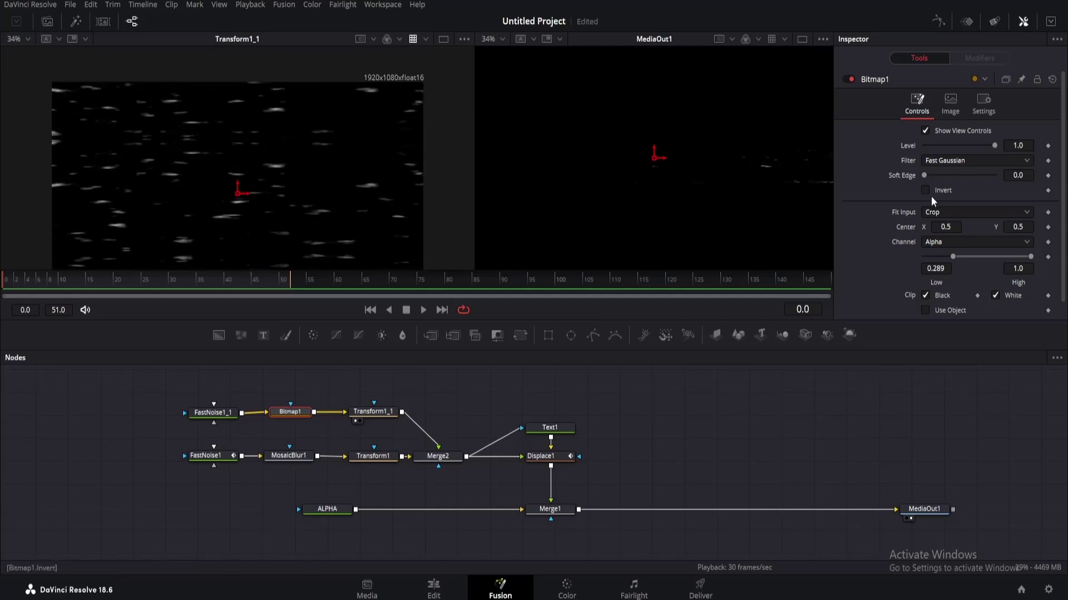
pyautogui.click(371, 413)
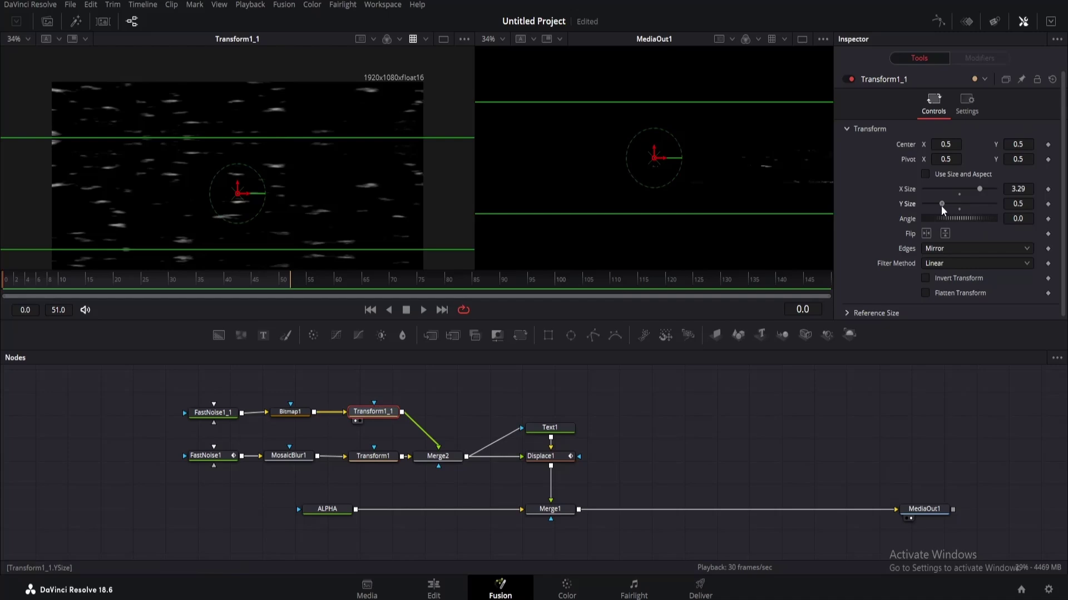
pyautogui.moveTo(941, 205); pyautogui.dragTo(982, 189)
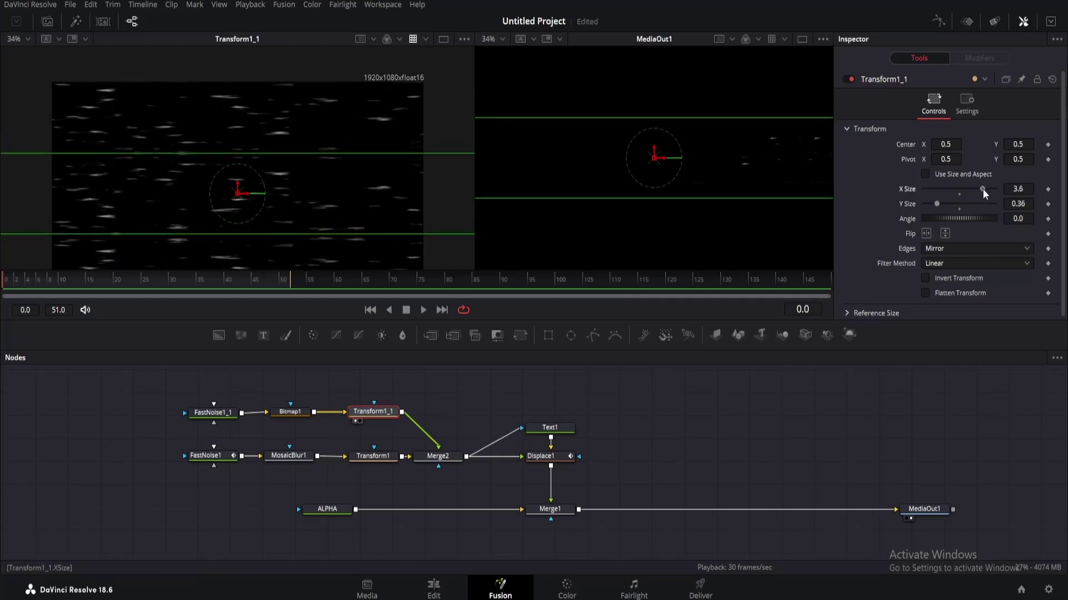
pyautogui.moveTo(212, 279); pyautogui.dragTo(14, 308)
pyautogui.press('space')
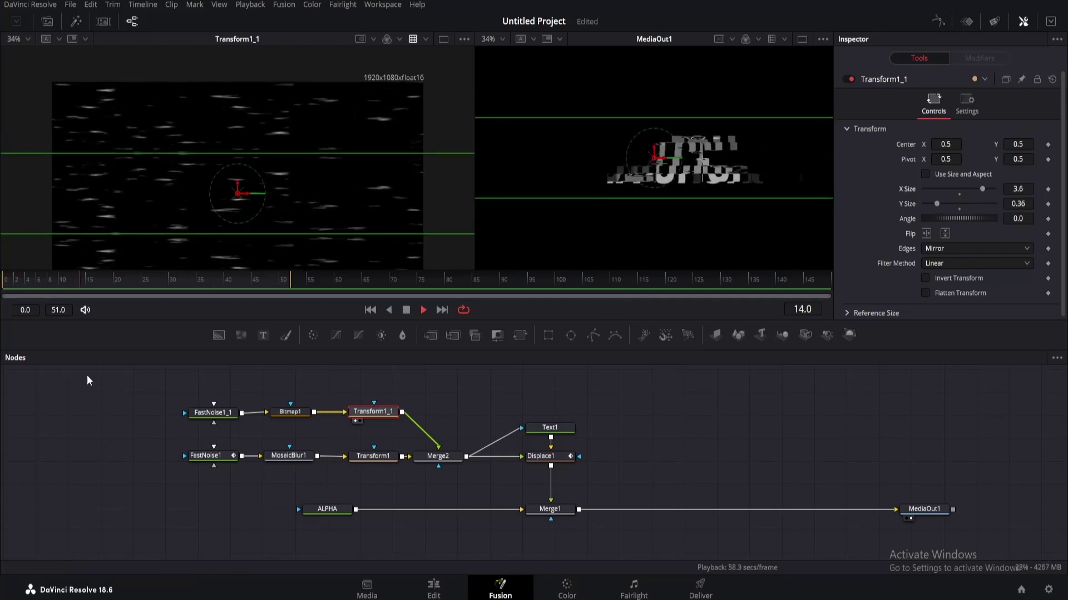
pyautogui.click(105, 418)
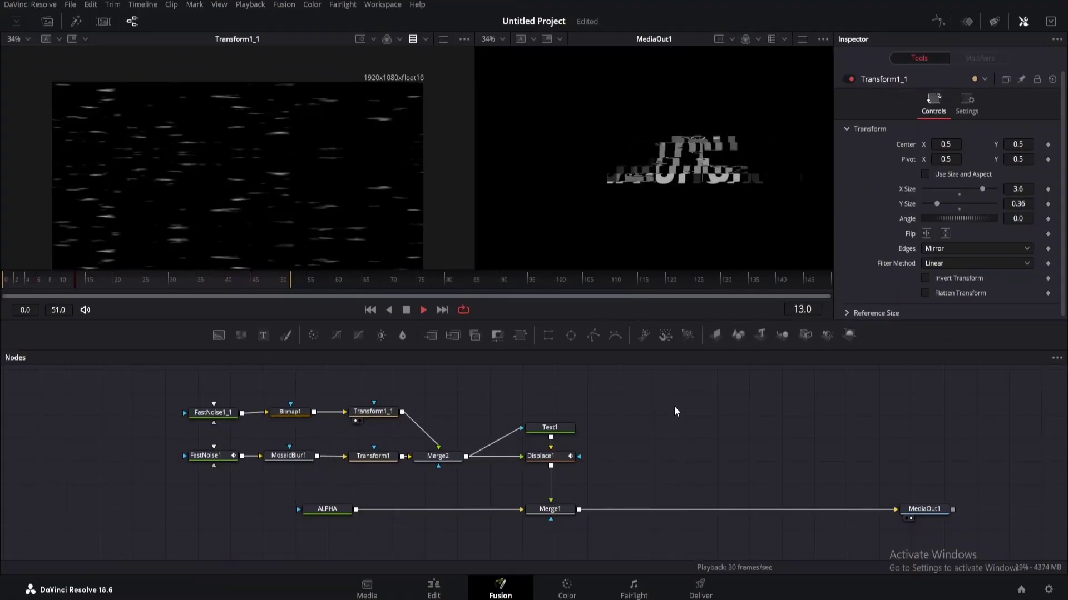
# Move Text1 and Displace1 up and add two copies of Displace1 in series before Merge1.
pyautogui.moveTo(556, 401)
pyautogui.mouseDown()
pyautogui.moveTo(570, 470)
pyautogui.moveTo(559, 419)
pyautogui.mouseUp()
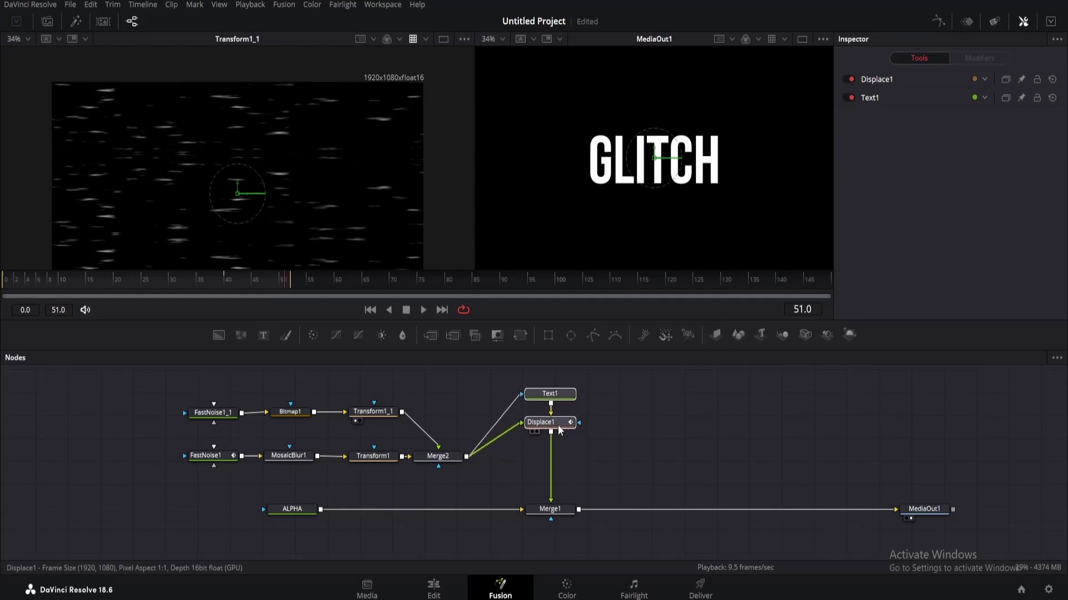
pyautogui.click(558, 419)
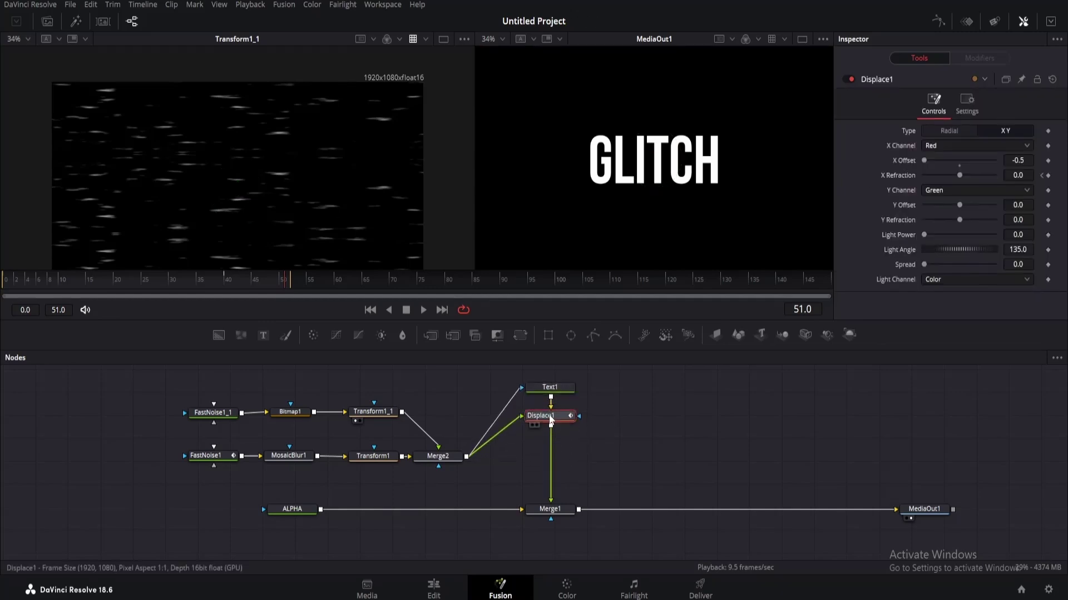
pyautogui.hotkey('ctrl', 'v')
pyautogui.hotkey('ctrl', 'v')
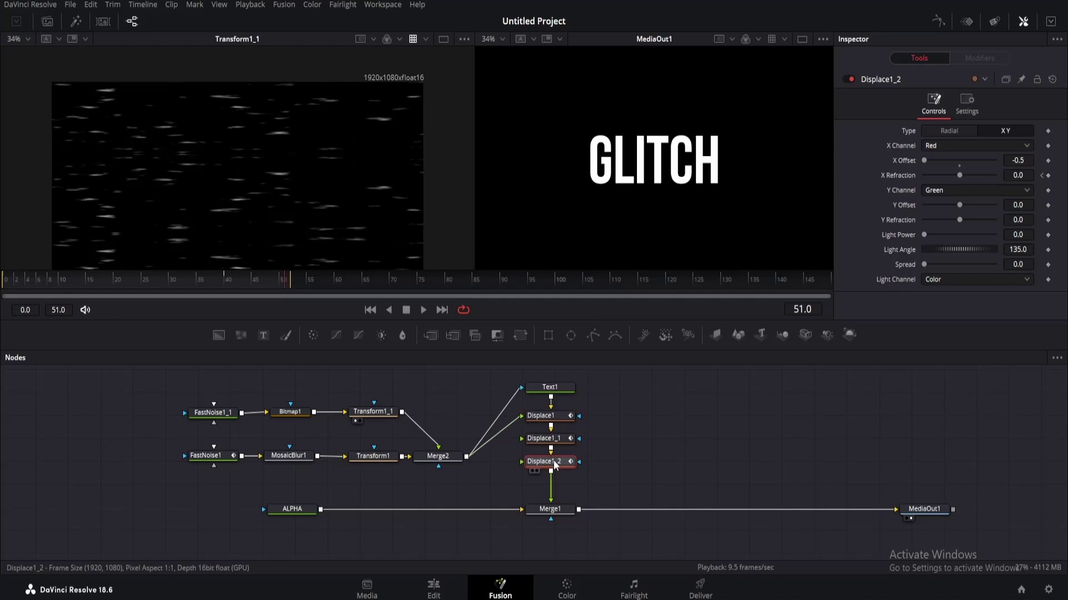
# Feed Merge2's output into both Displace copies as their displacement source and play back the animation.
pyautogui.moveTo(467, 456); pyautogui.dragTo(530, 439)
pyautogui.moveTo(467, 456); pyautogui.dragTo(546, 465)
pyautogui.moveTo(226, 280); pyautogui.dragTo(40, 283)
pyautogui.press('space')
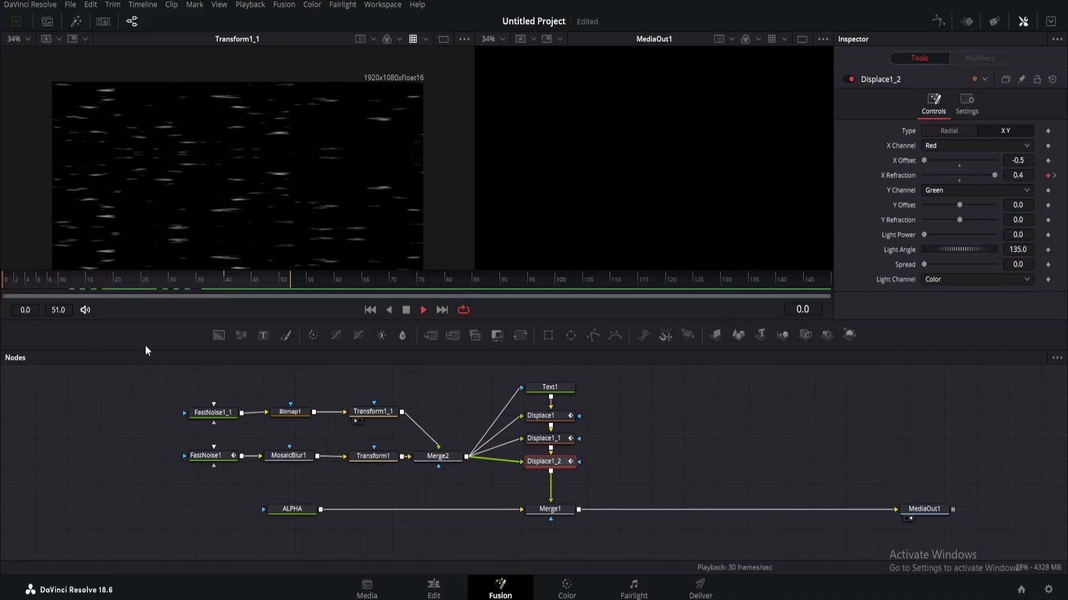
# At frame 30, lower the X Offset of Displace1_1 and Displace1, setting Displace1's to -1.0, and play back from the start.
pyautogui.moveTo(141, 279); pyautogui.dragTo(169, 279)
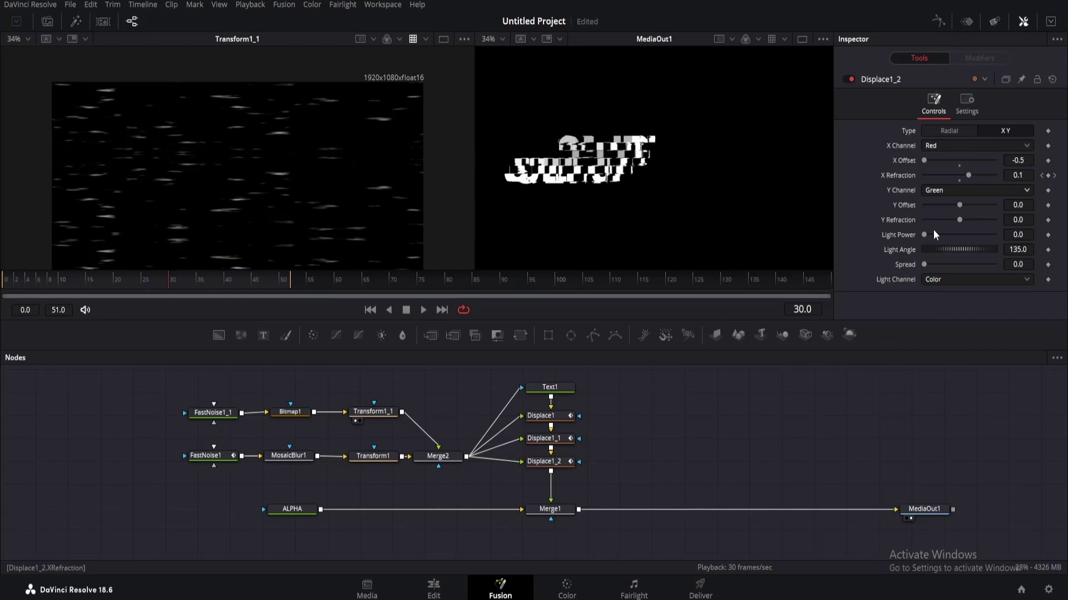
pyautogui.click(569, 438)
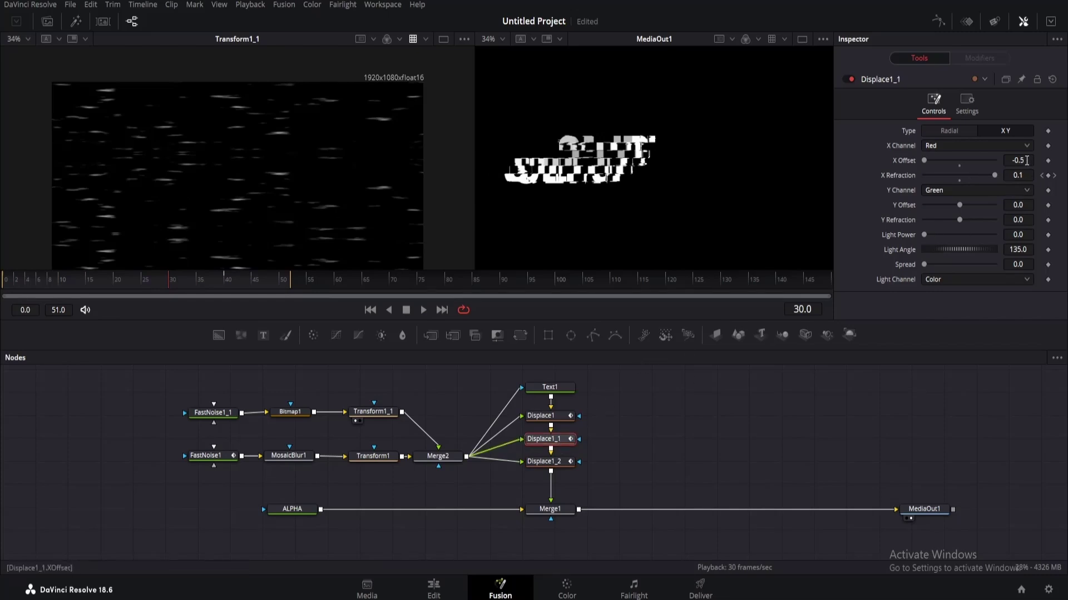
pyautogui.press('Down')
pyautogui.press('Down')
pyautogui.press('Down')
pyautogui.press('Down')
pyautogui.press('Down')
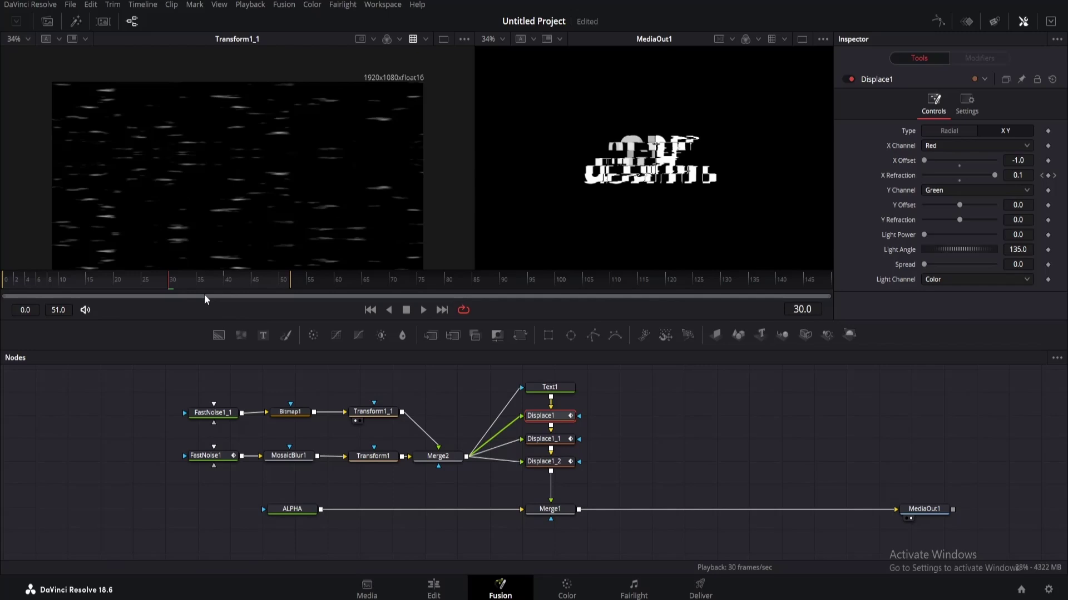
pyautogui.moveTo(129, 280); pyautogui.dragTo(7, 277)
pyautogui.press('space')
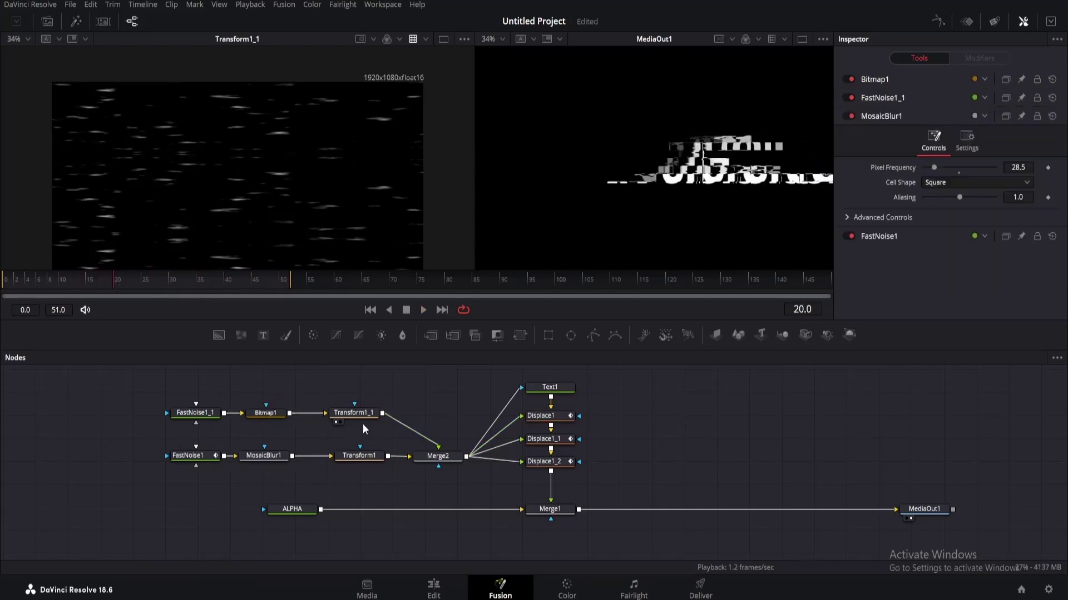
# Insert a Box Blur node between MosaicBlur1 and Transform1.
pyautogui.click(275, 456)
pyautogui.hotkey('shift', 'space')
pyautogui.write('BOX')
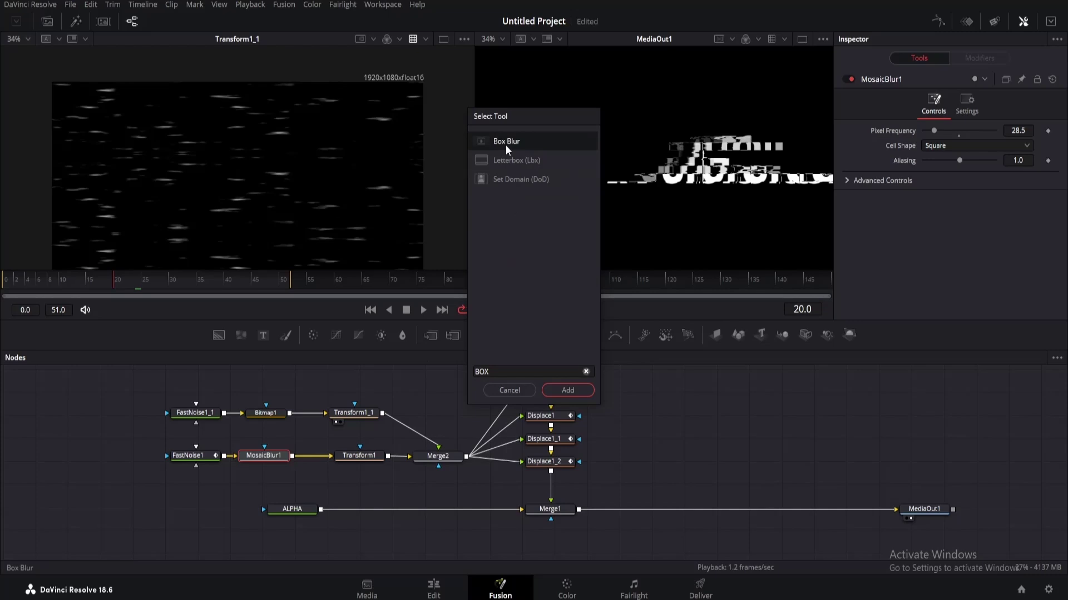
pyautogui.click(505, 144)
pyautogui.click(579, 389)
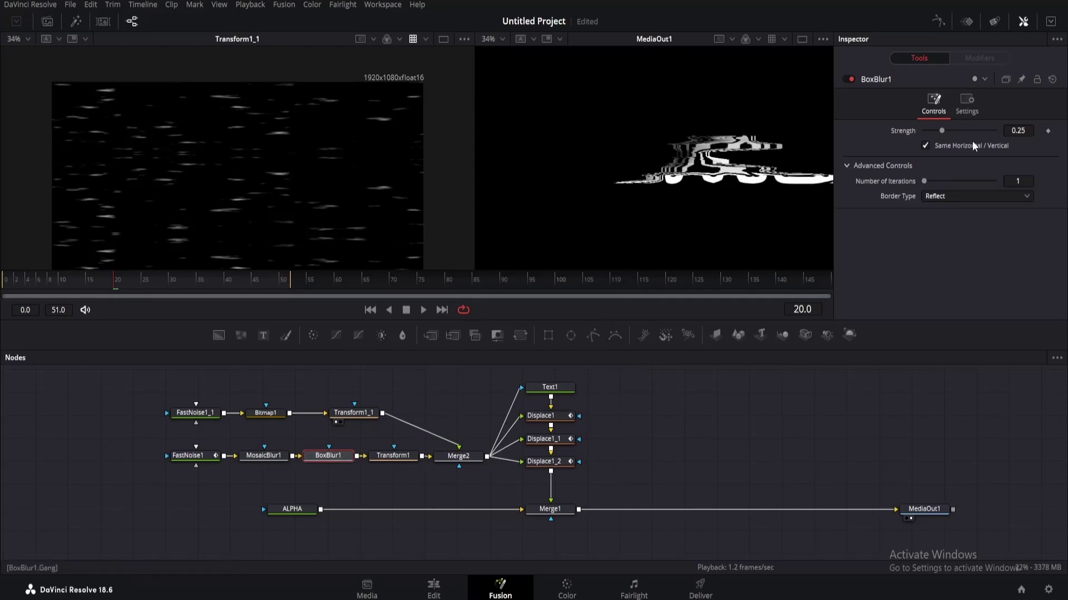
# Unlink BoxBlur1's strengths, set vertical to 0 and horizontal to about 0.228, and compare the result with the node bypassed.
pyautogui.click(925, 146)
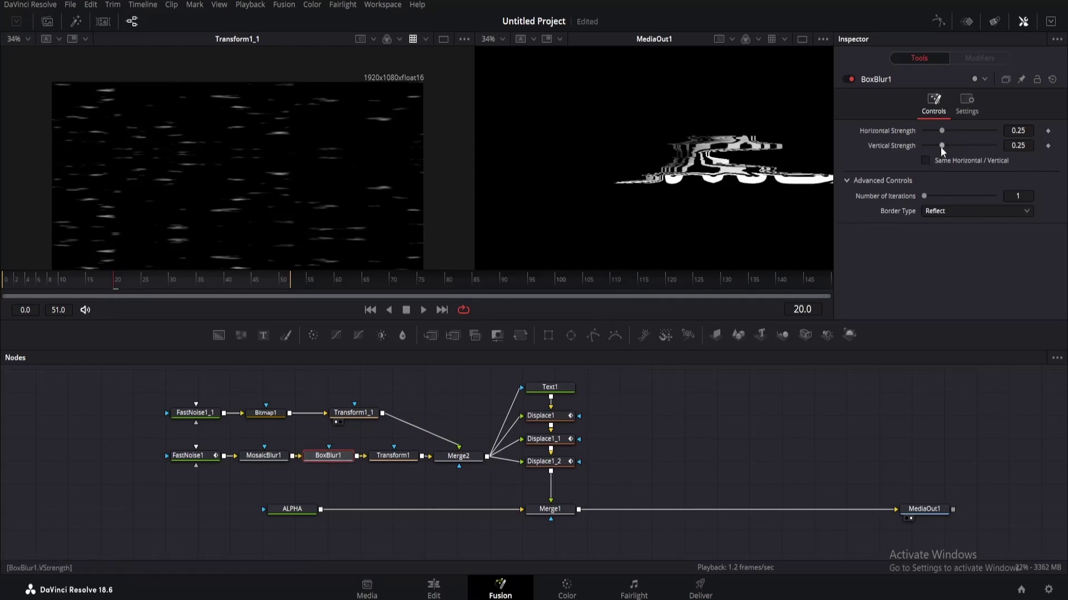
pyautogui.moveTo(942, 146)
pyautogui.mouseDown()
pyautogui.moveTo(918, 146)
pyautogui.moveTo(942, 132)
pyautogui.mouseUp()
pyautogui.click(846, 79)
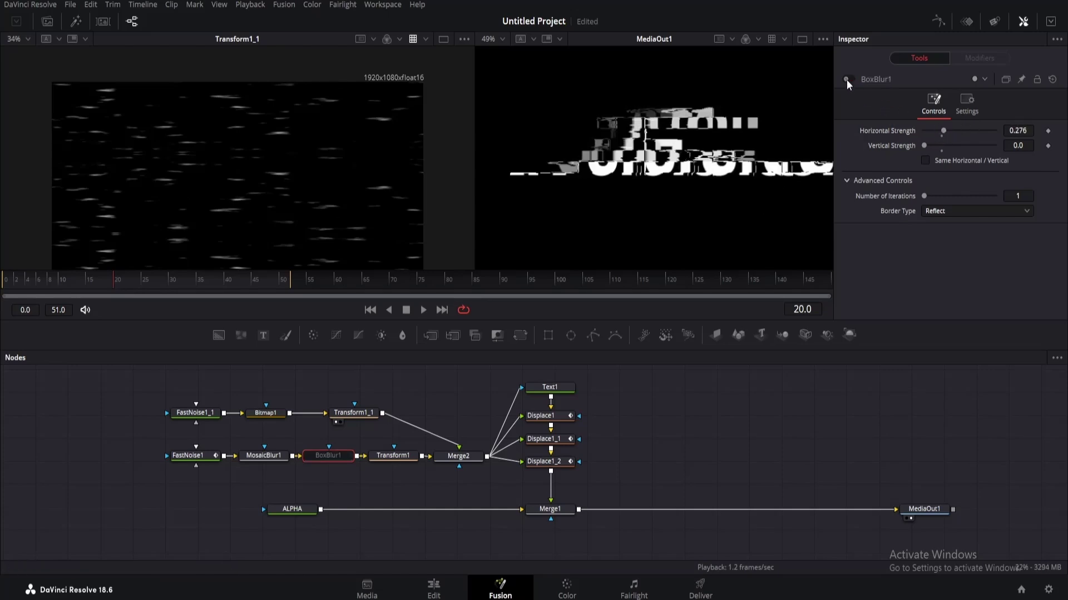
pyautogui.click(846, 79)
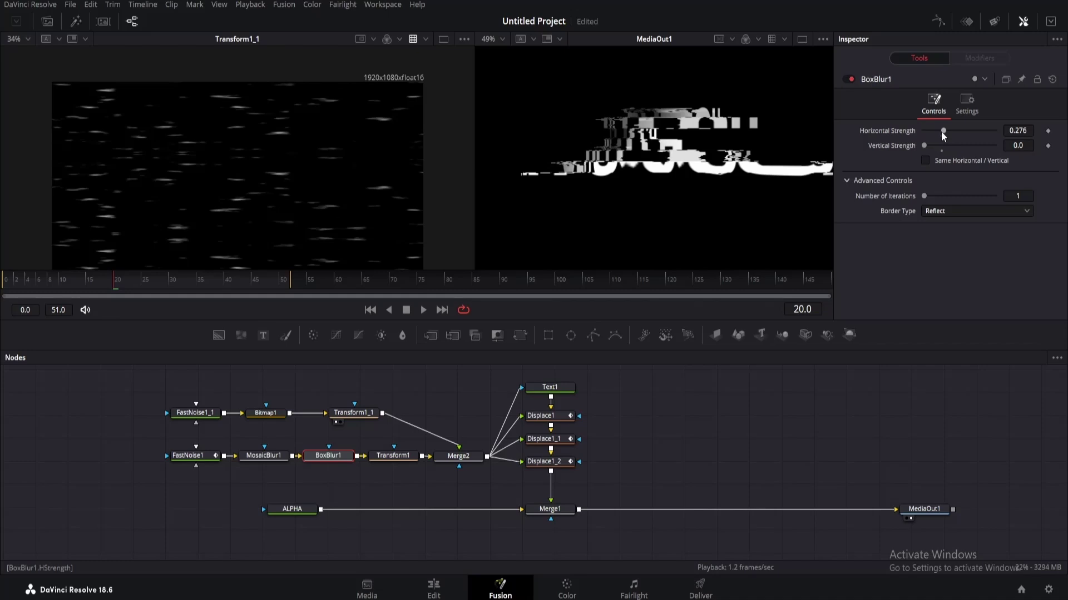
pyautogui.moveTo(943, 137); pyautogui.dragTo(940, 136)
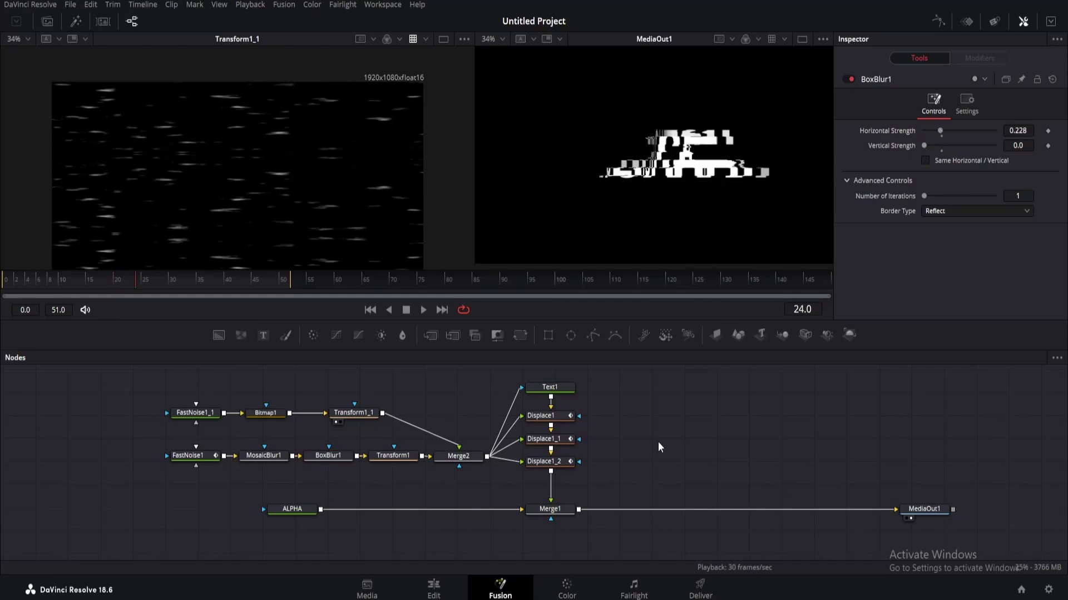
# Add a Color Corrector node between Merge1 and MediaOut1.
pyautogui.click(567, 516)
pyautogui.hotkey('shift', 'space')
pyautogui.write('cc')
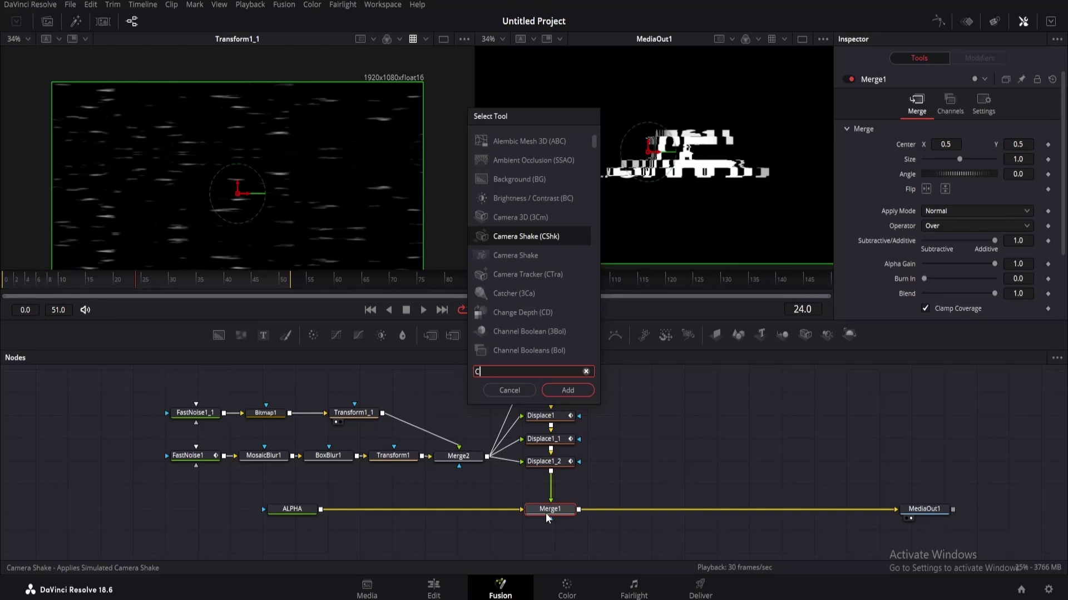
pyautogui.press('Return')
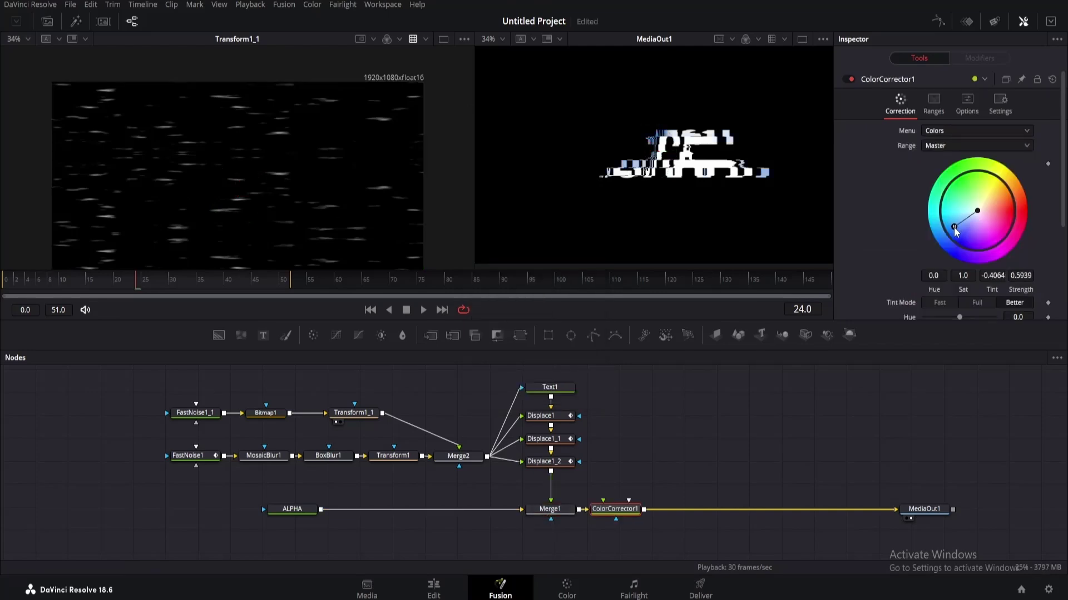
# Tint ColorCorrector1 blue at strength 1.0, set gain to 1.25 and gamma to 0.64, and play back the animation.
pyautogui.moveTo(131, 287); pyautogui.dragTo(93, 279)
pyautogui.scroll(-5, 958, 243)
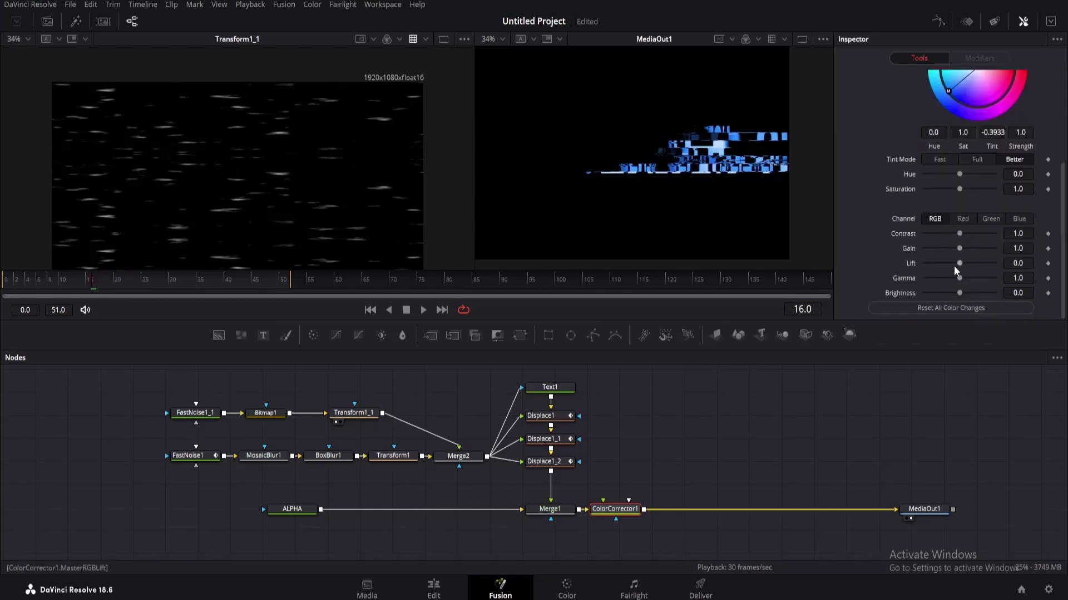
pyautogui.moveTo(959, 248)
pyautogui.mouseDown()
pyautogui.moveTo(968, 250)
pyautogui.moveTo(953, 278)
pyautogui.moveTo(945, 272)
pyautogui.moveTo(960, 252)
pyautogui.mouseUp()
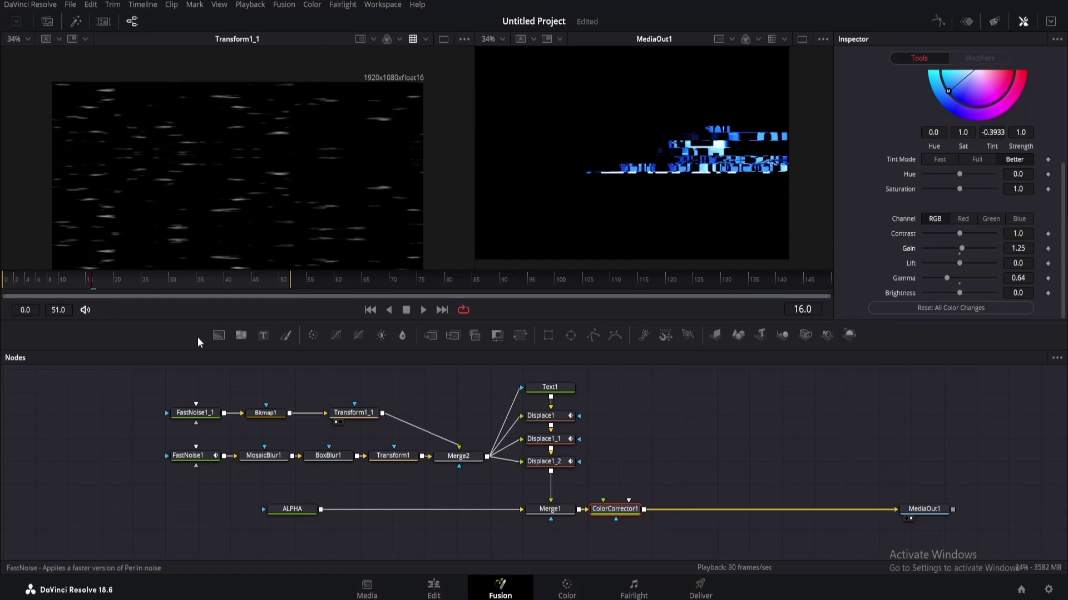
pyautogui.press('space')
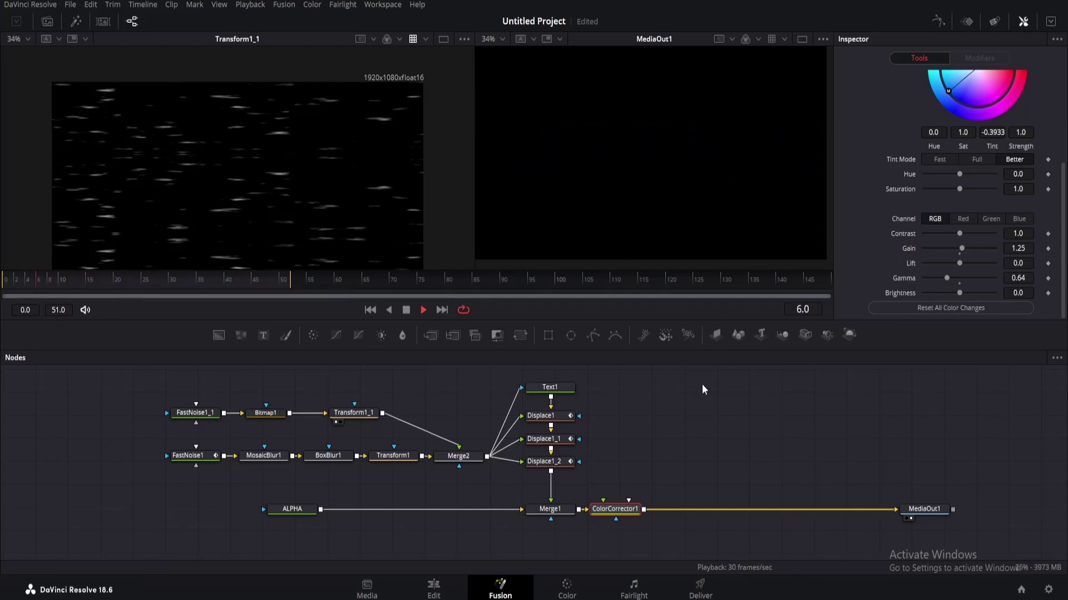
pyautogui.press('space')
# Move MediaOut1 farther from ColorCorrector1 and delete the connection between them.
pyautogui.moveTo(736, 448); pyautogui.dragTo(627, 436)
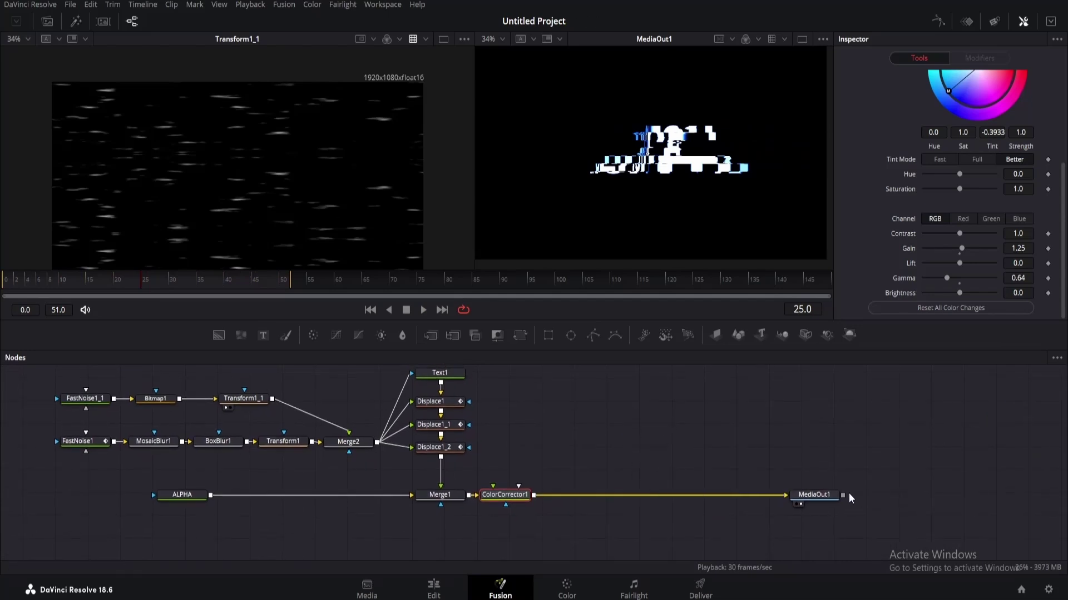
pyautogui.moveTo(825, 494); pyautogui.dragTo(913, 493)
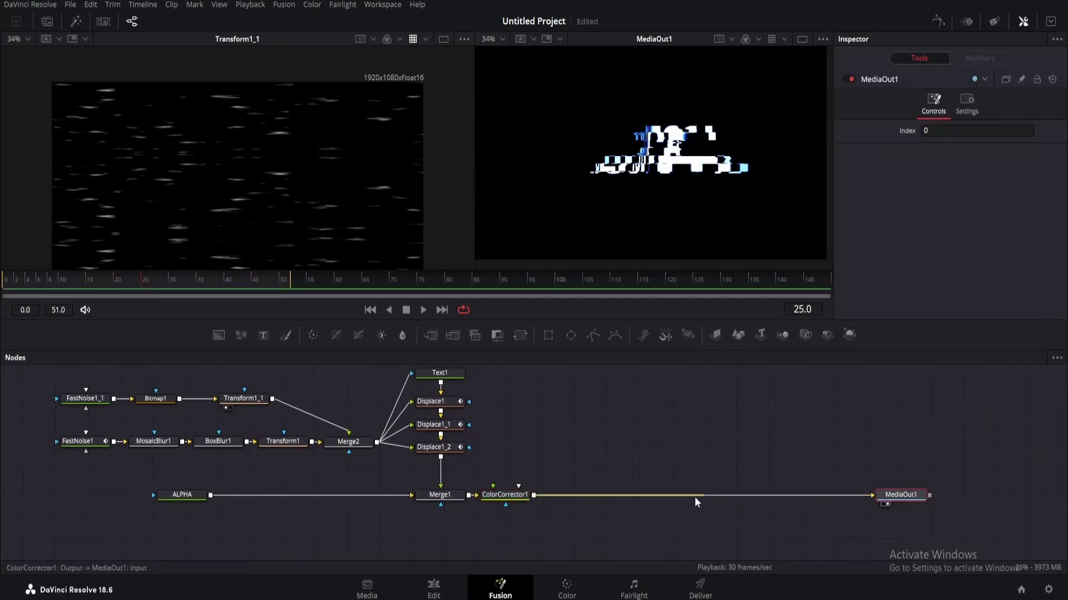
pyautogui.click(695, 495)
pyautogui.press('Delete')
# Chain Image Plane 3D, Merge 3D and Renderer 3D nodes after ColorCorrector1, and connect the renderer to MediaOut1.
pyautogui.click(511, 496)
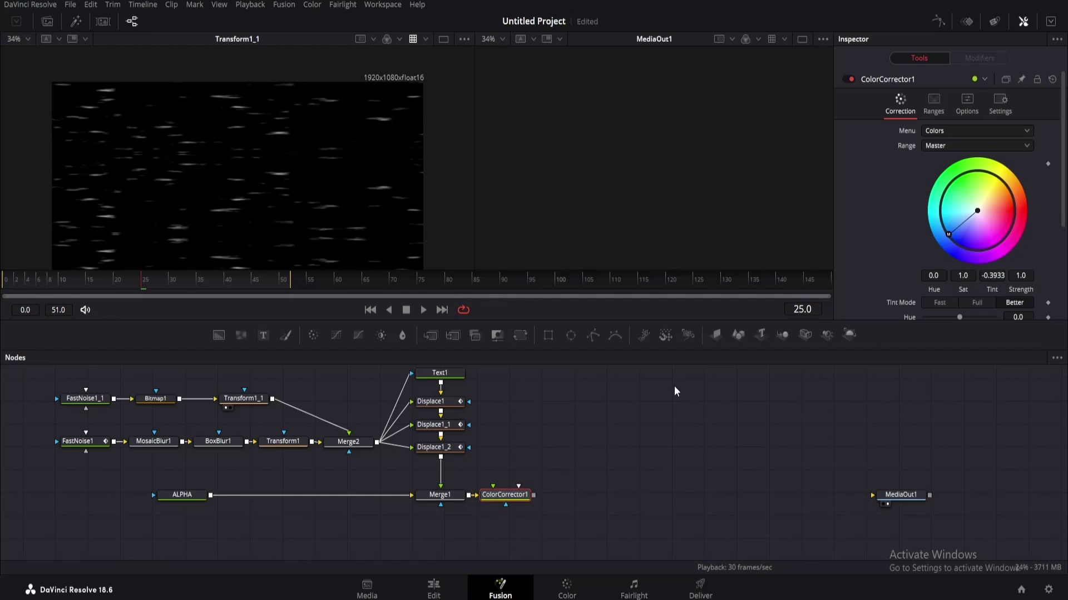
pyautogui.click(718, 335)
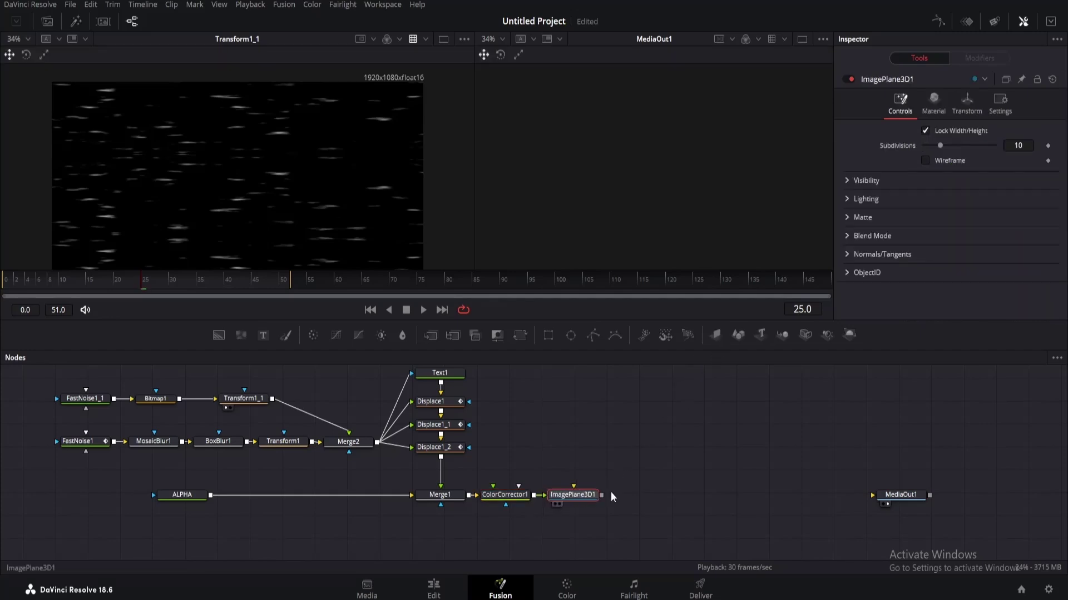
pyautogui.moveTo(611, 496); pyautogui.dragTo(681, 496)
pyautogui.click(782, 335)
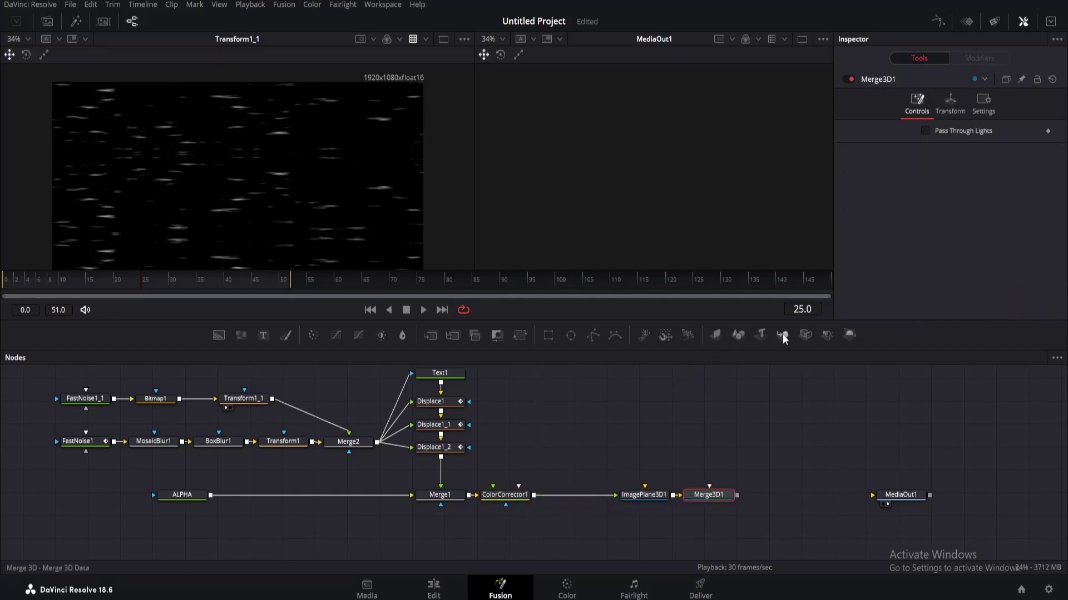
pyautogui.click(845, 335)
pyautogui.moveTo(802, 495); pyautogui.dragTo(892, 497)
pyautogui.click(896, 503)
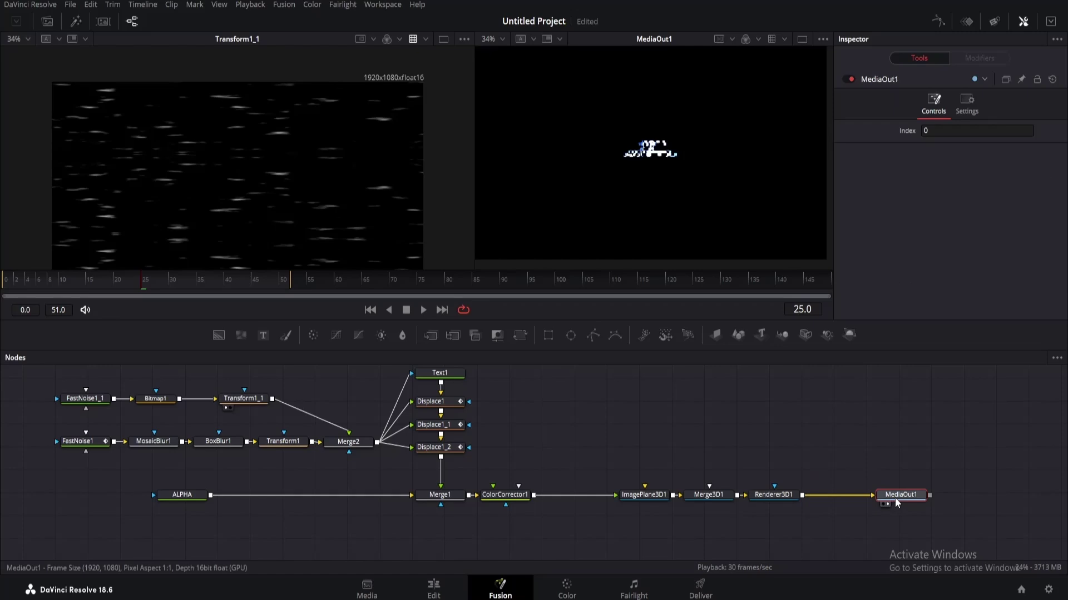
pyautogui.click(799, 495)
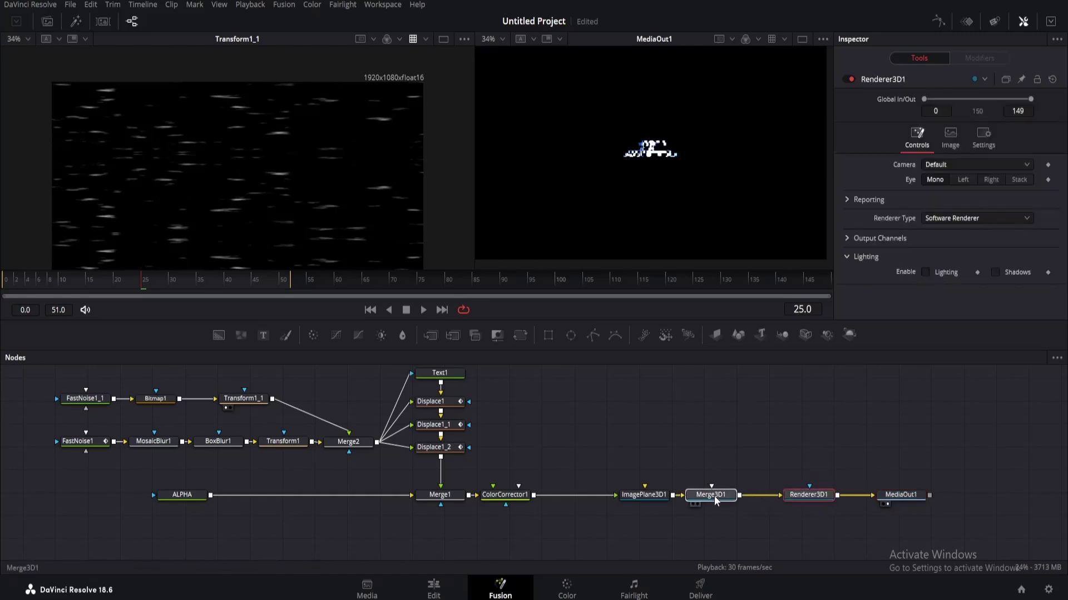
# Center Merge3D1 between its neighbouring nodes and rename it MAIN_MERGE.
pyautogui.moveTo(714, 495); pyautogui.dragTo(729, 497)
pyautogui.press('F2')
pyautogui.write('MAIN_MERGE')
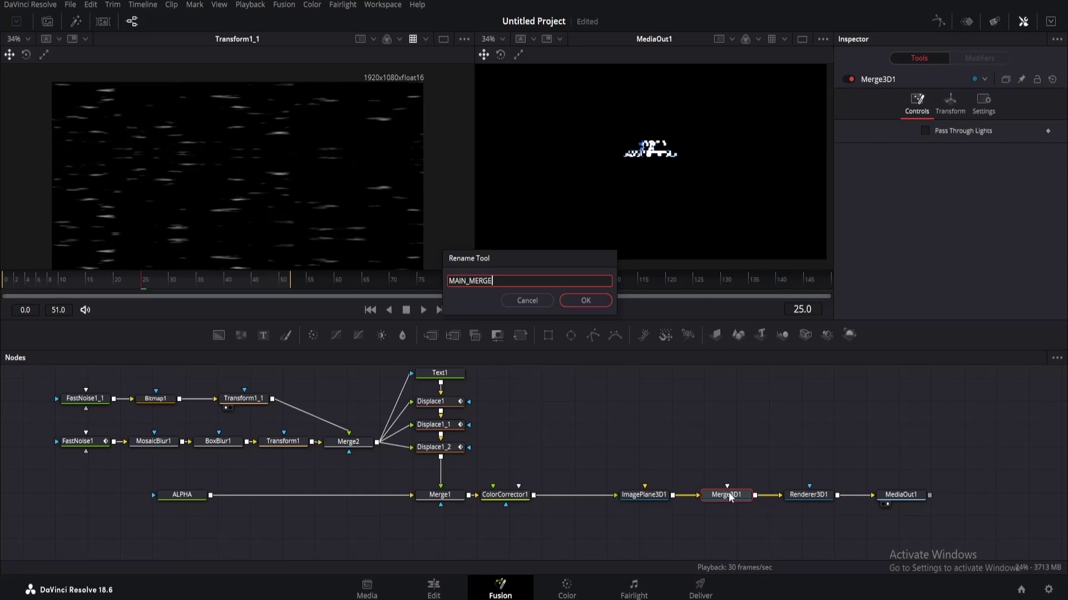
pyautogui.press('Return')
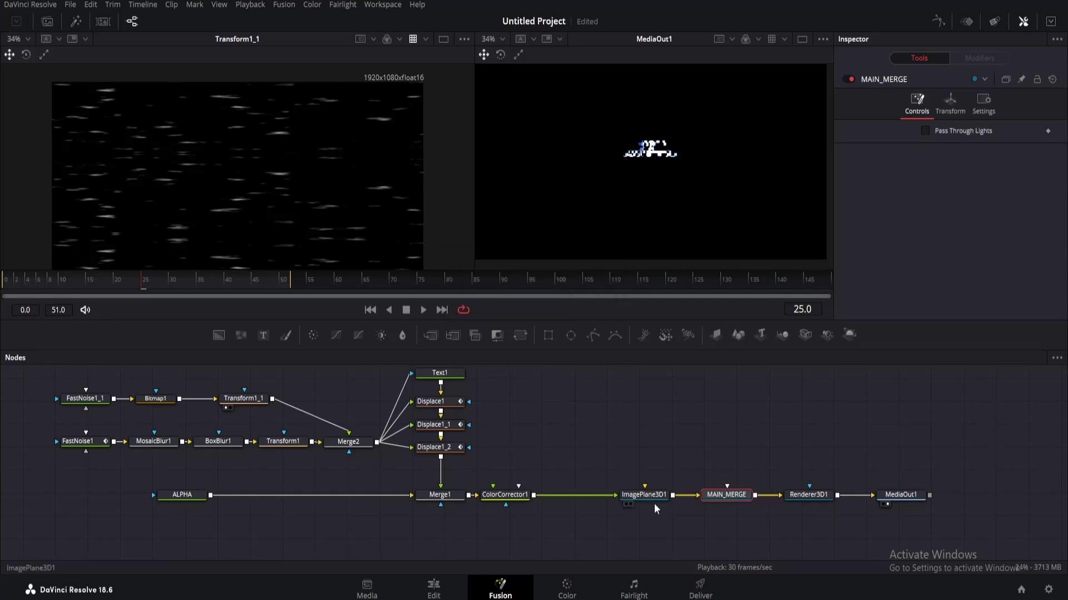
# Insert a Merge 3D named PARENT_1 before MAIN_MERGE and feed it a second Image Plane 3D sourced from ColorCorrector1.
pyautogui.moveTo(651, 500); pyautogui.dragTo(610, 503)
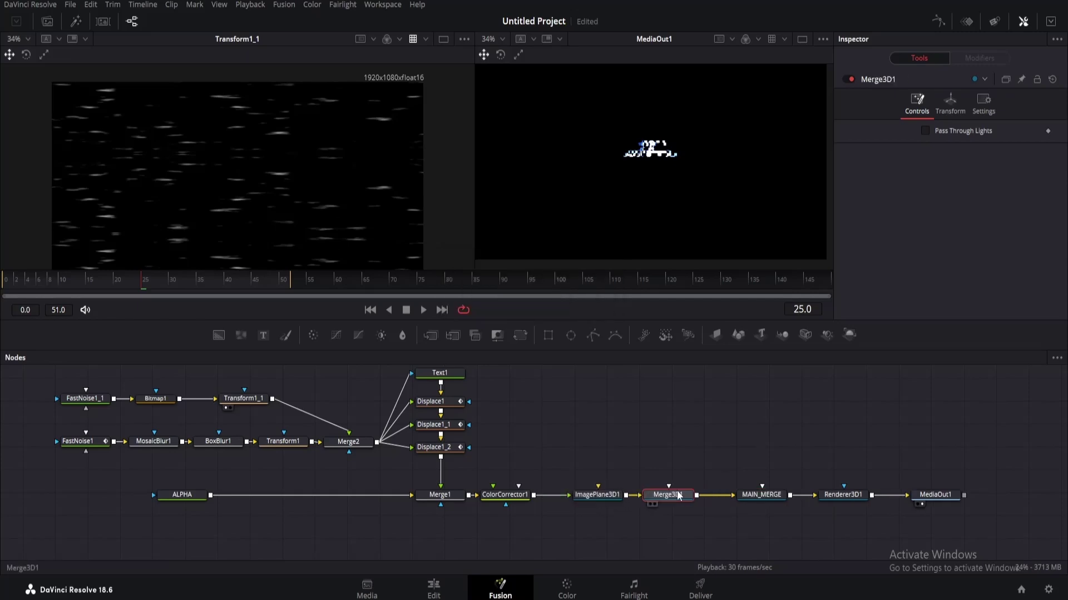
pyautogui.press('F2')
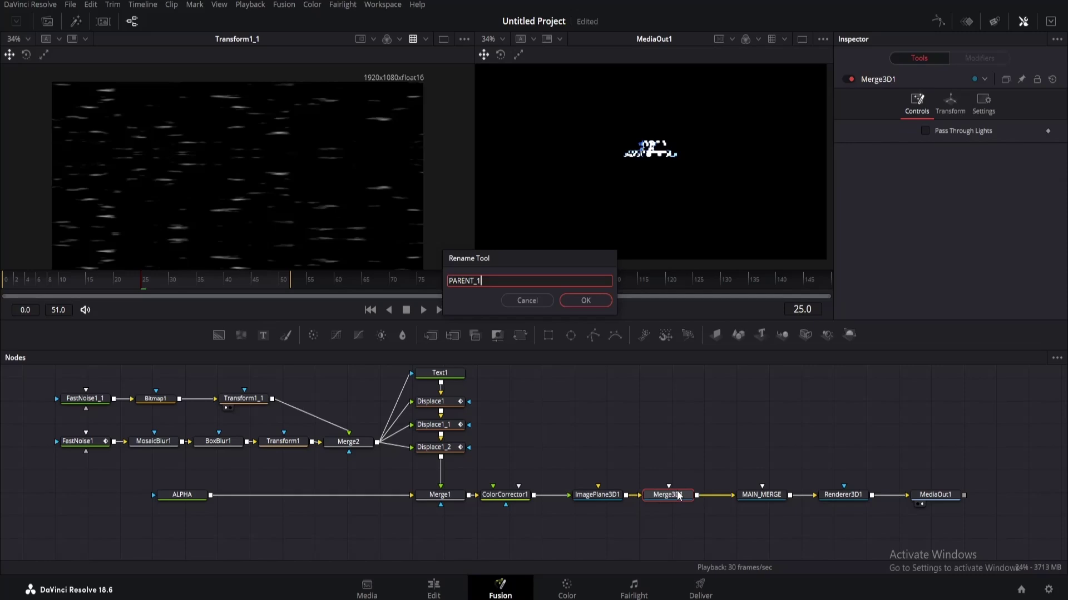
pyautogui.press('Return')
pyautogui.moveTo(717, 333); pyautogui.dragTo(609, 453)
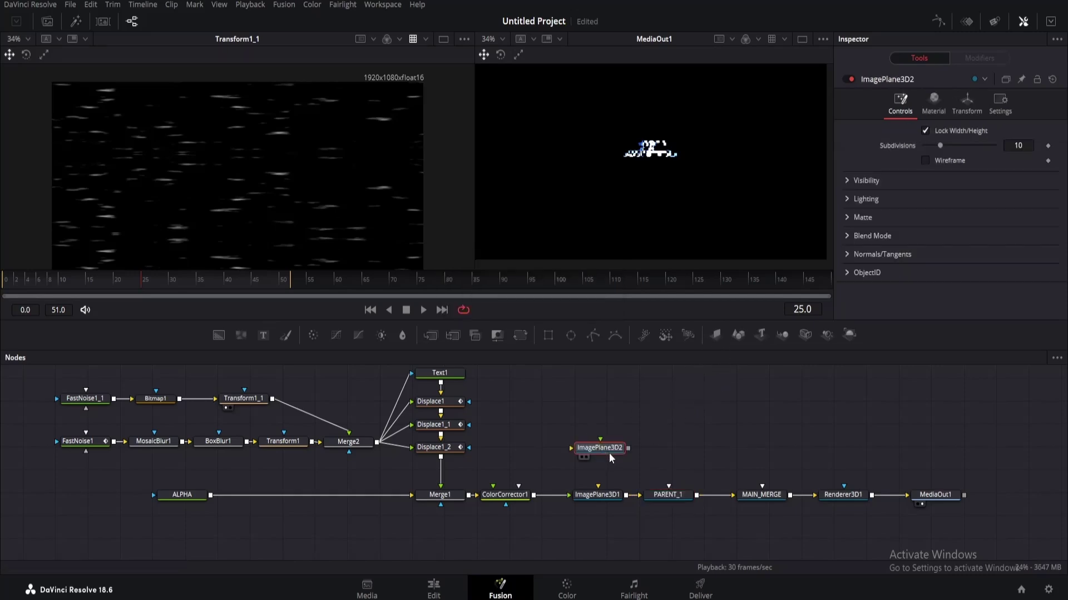
pyautogui.moveTo(533, 494); pyautogui.dragTo(677, 500)
# Connect a Camera 3D node to MAIN_MERGE and set its Z translation to about 1.74.
pyautogui.moveTo(805, 334); pyautogui.dragTo(762, 489)
pyautogui.moveTo(765, 439); pyautogui.dragTo(771, 453)
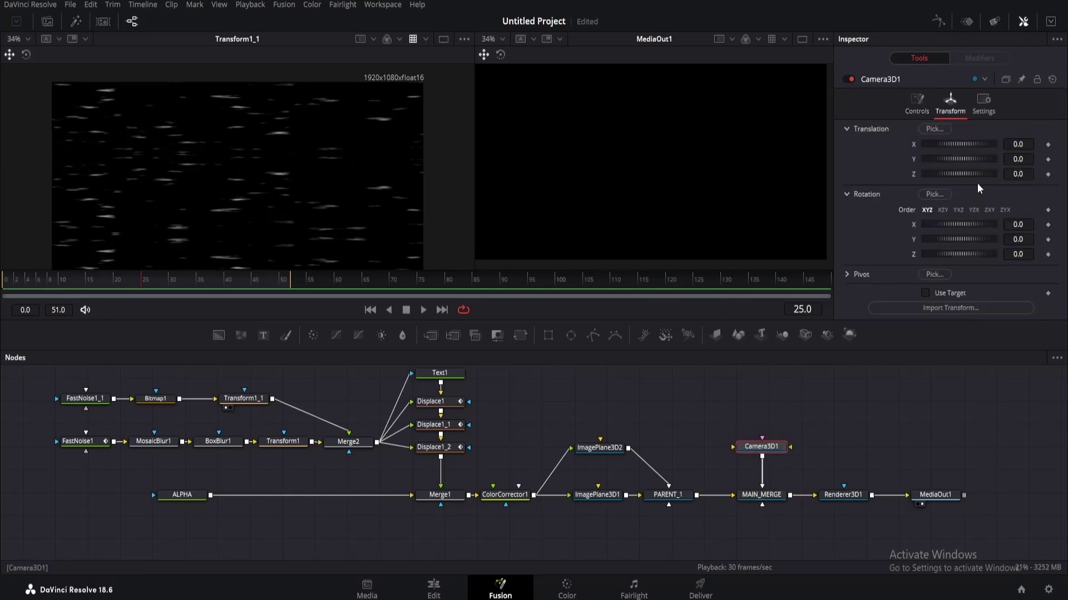
pyautogui.moveTo(945, 175); pyautogui.dragTo(957, 173)
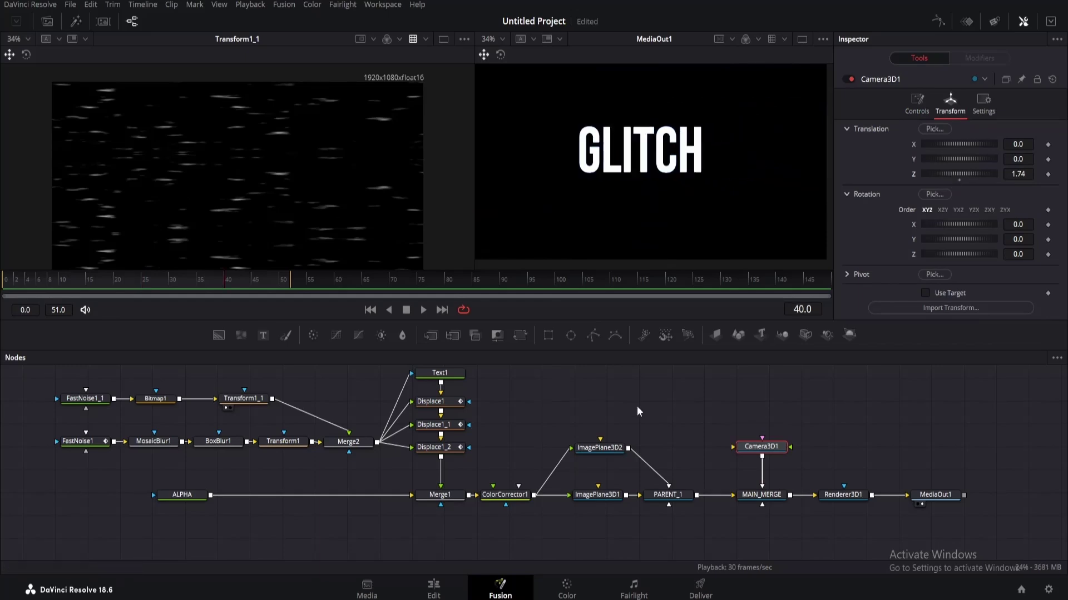
# Flip ImagePlane3D2 with an X rotation of -180, set its Y translation to about -0.154, and play back the reflection.
pyautogui.click(606, 454)
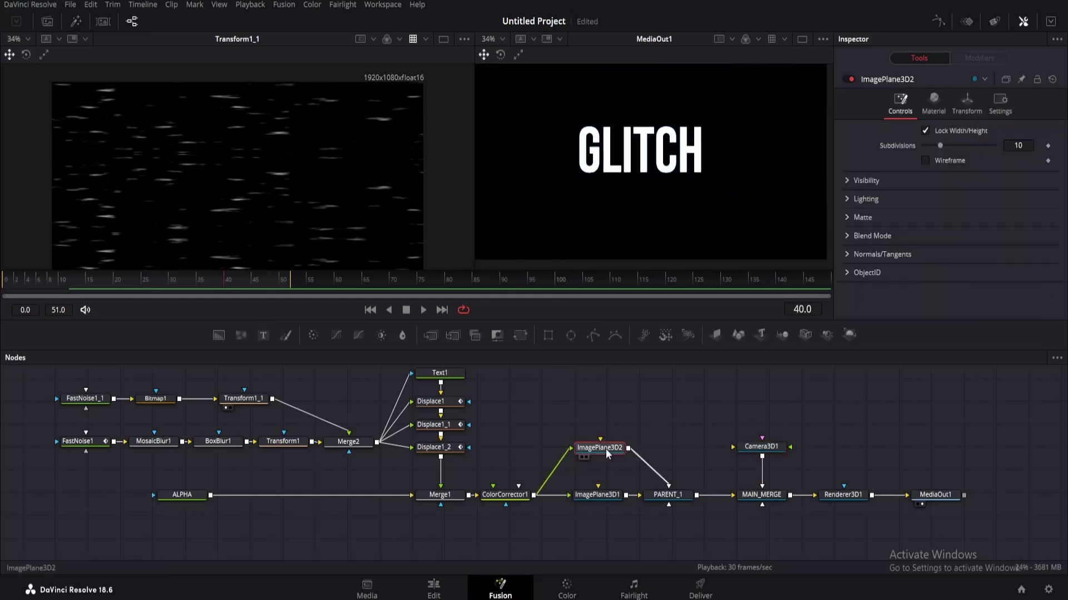
pyautogui.click(966, 106)
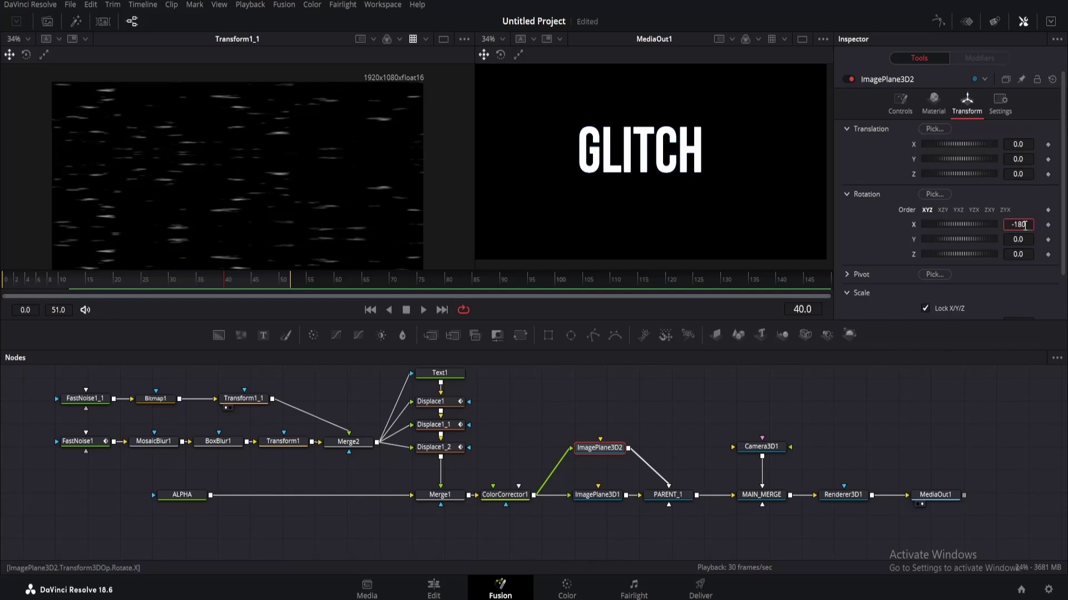
pyautogui.moveTo(965, 159); pyautogui.dragTo(920, 159)
pyautogui.moveTo(212, 281); pyautogui.dragTo(1, 283)
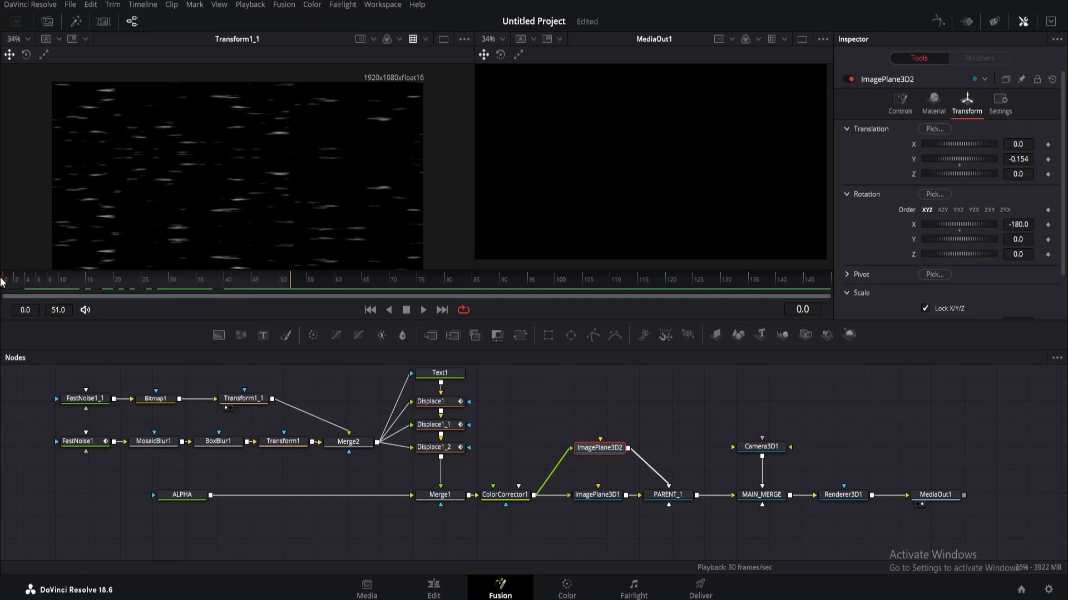
pyautogui.press('space')
pyautogui.press('space')
pyautogui.press('space')
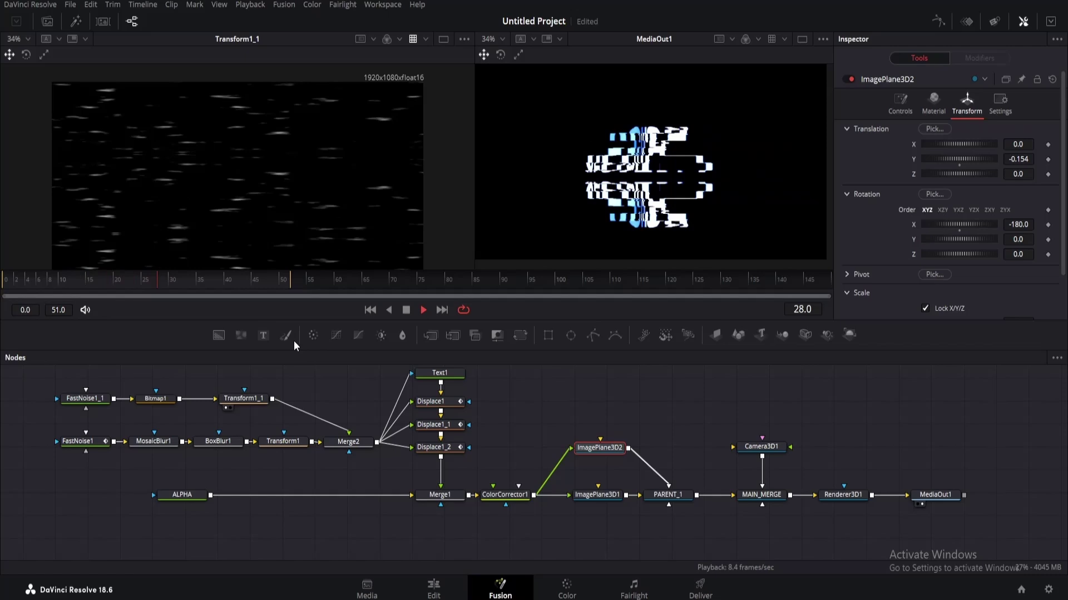
# Bring Floor_Texture.jpg from the media pool into the node graph, show it in the first viewer and rename it TEXTURE.
pyautogui.click(47, 21)
pyautogui.moveTo(136, 74); pyautogui.dragTo(526, 404)
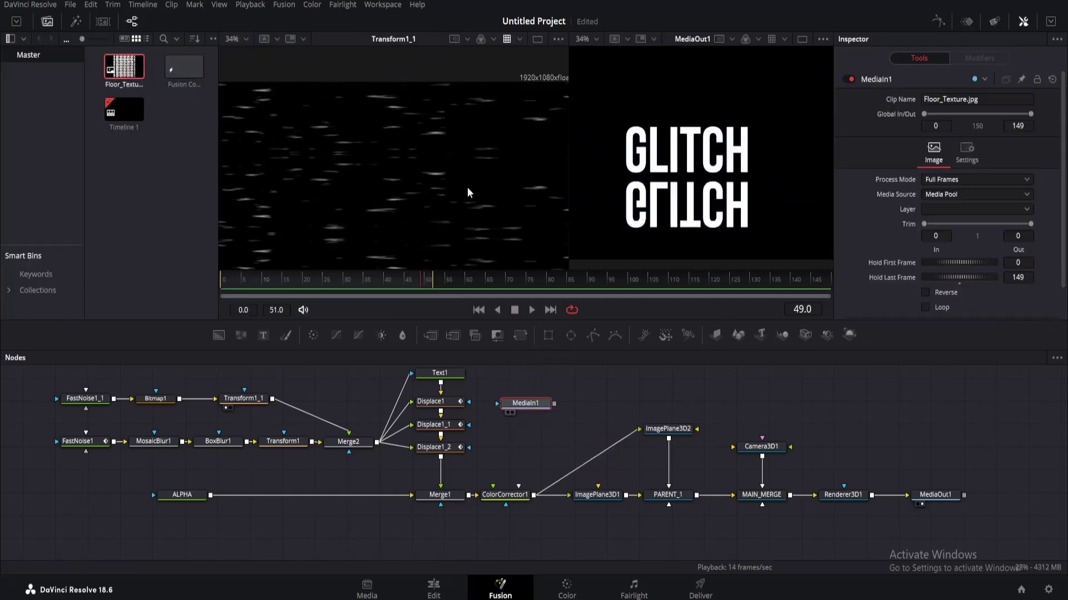
pyautogui.press('1')
pyautogui.press('F2')
pyautogui.write('TEXTURE')
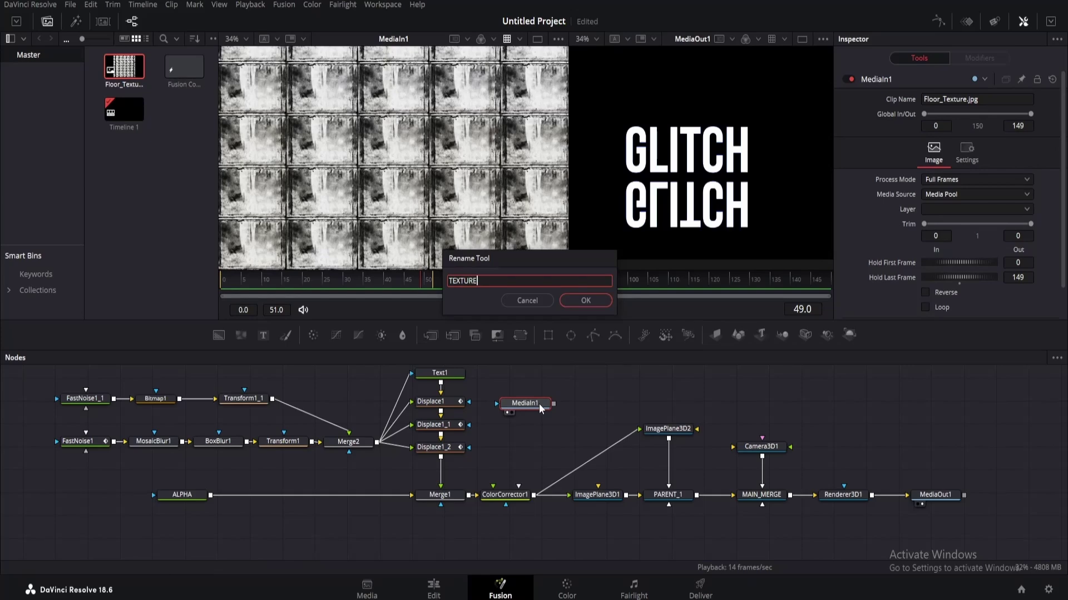
pyautogui.press('Return')
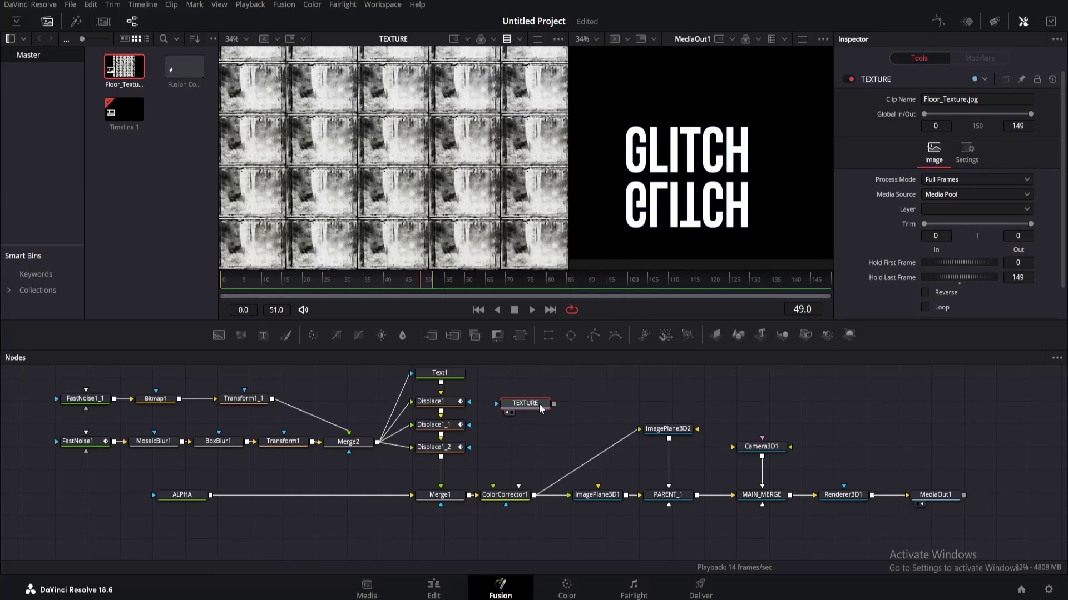
# Add an Image Plane 3D after TEXTURE, show it in the first viewer and connect it to PARENT_1.
pyautogui.click(717, 336)
pyautogui.press('1')
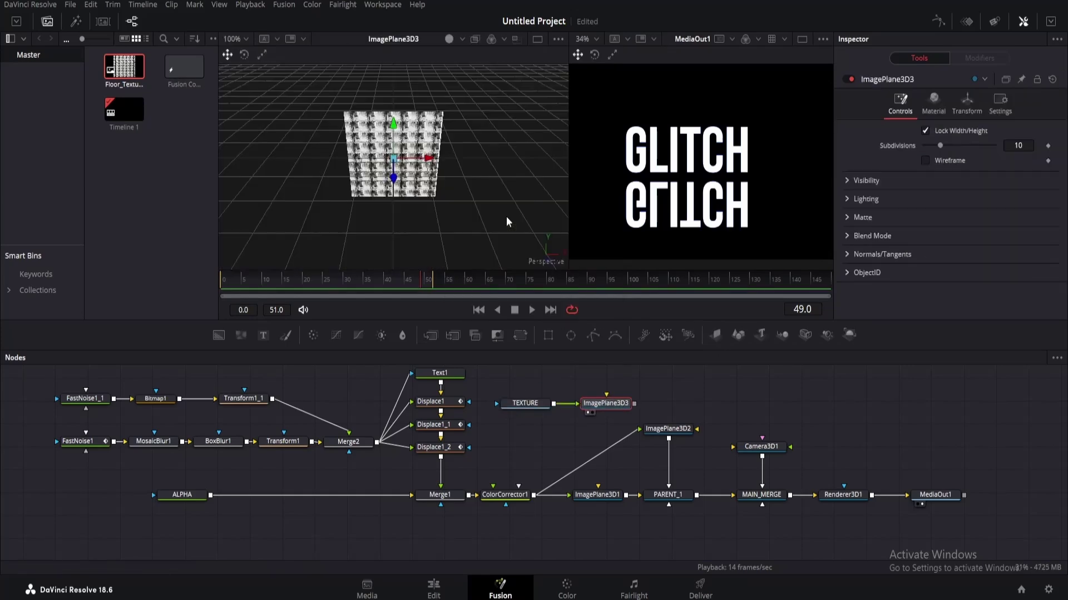
pyautogui.moveTo(528, 402); pyautogui.dragTo(666, 500)
pyautogui.click(532, 414)
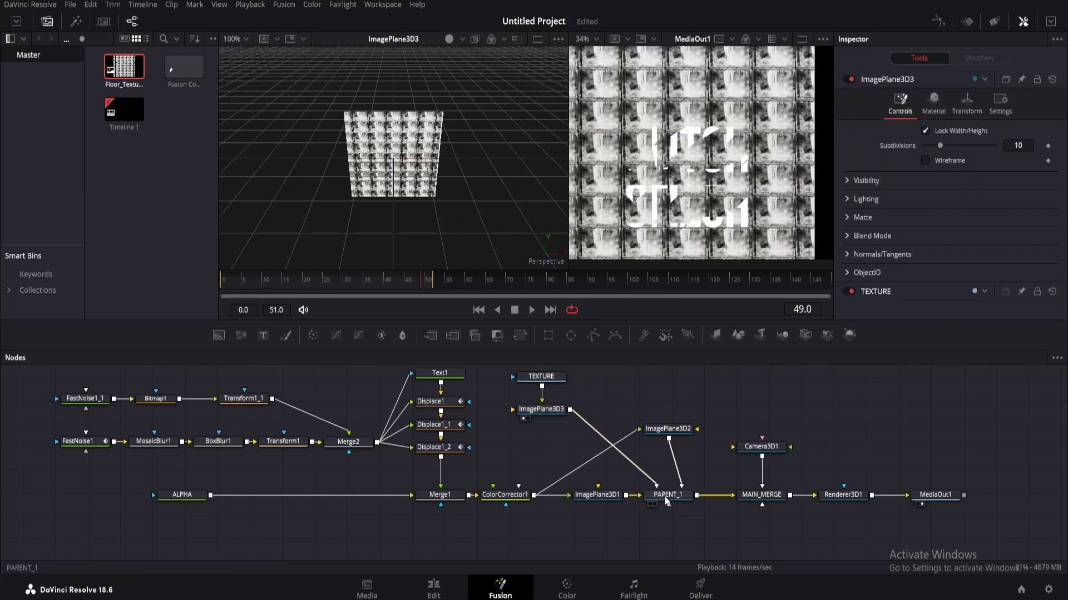
# Lay ImagePlane3D3 flat with an X rotation of 90 and set its Y translation to -0.086.
pyautogui.click(967, 103)
pyautogui.click(1030, 224)
pyautogui.write('90')
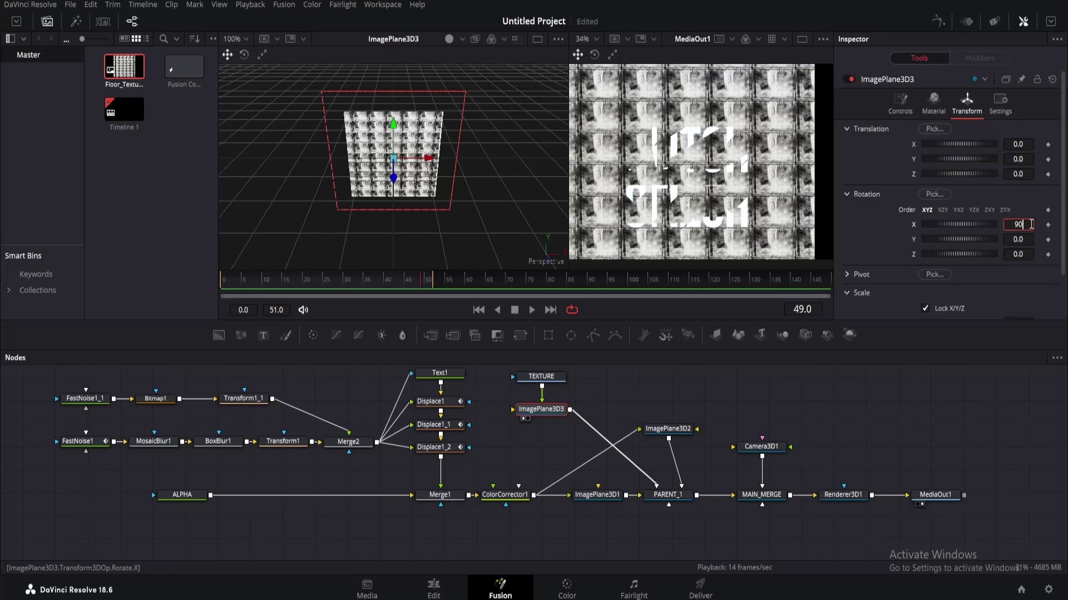
pyautogui.press('Return')
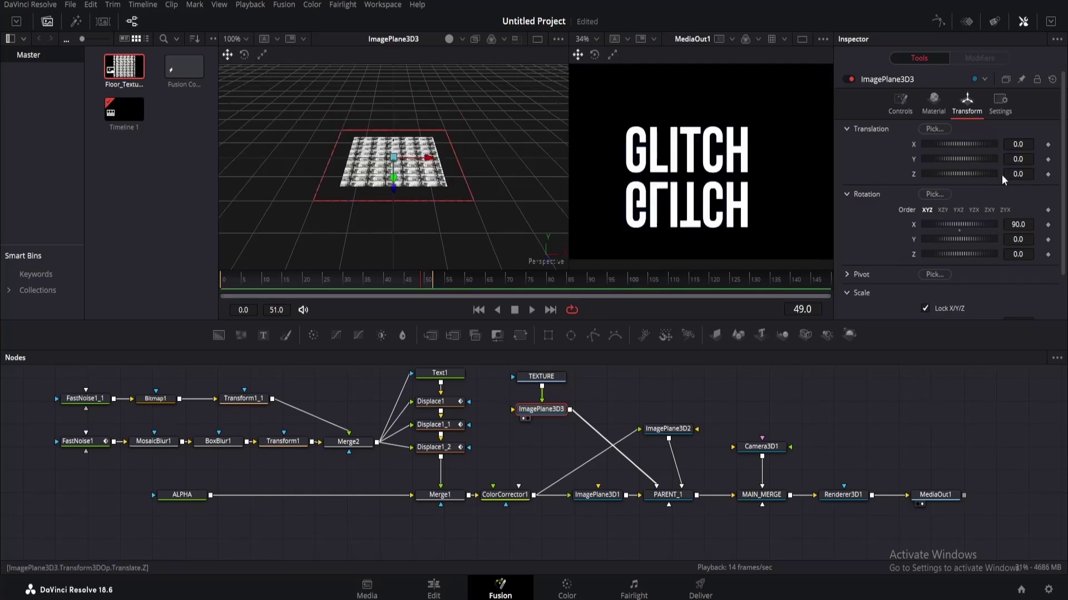
pyautogui.moveTo(1022, 160); pyautogui.dragTo(1017, 160)
pyautogui.scroll(-2, 937, 283)
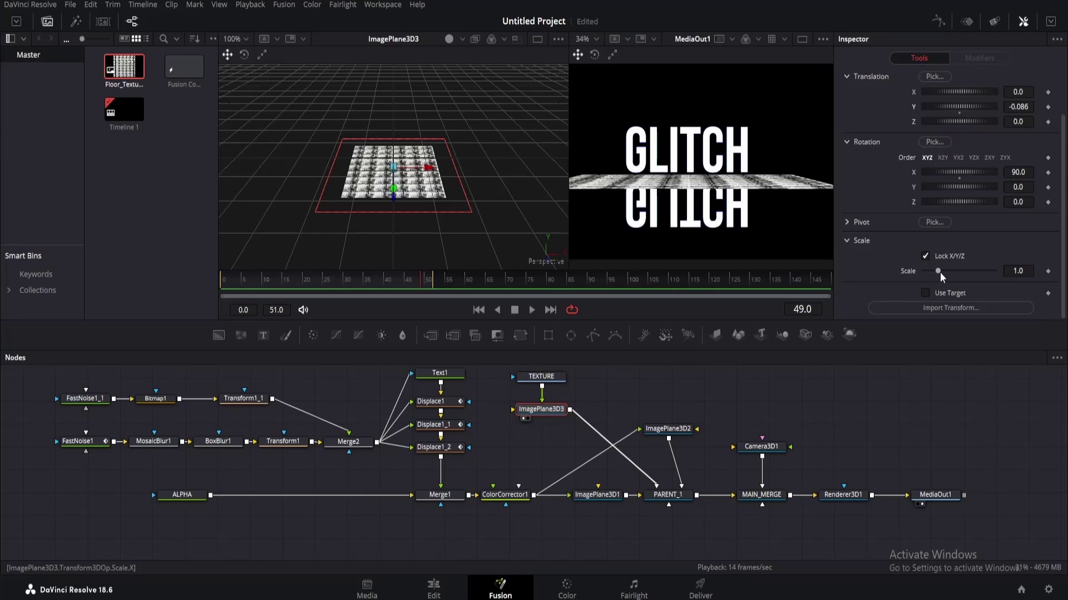
# Scale ImagePlane3D3 to about 2.6 and tilt it with an X rotation of 94.4 and a Y rotation of 1.1.
pyautogui.moveTo(939, 272); pyautogui.dragTo(955, 271)
pyautogui.moveTo(1018, 172)
pyautogui.mouseDown()
pyautogui.moveTo(1035, 172)
pyautogui.moveTo(1017, 187)
pyautogui.mouseUp()
pyautogui.moveTo(953, 271); pyautogui.dragTo(965, 269)
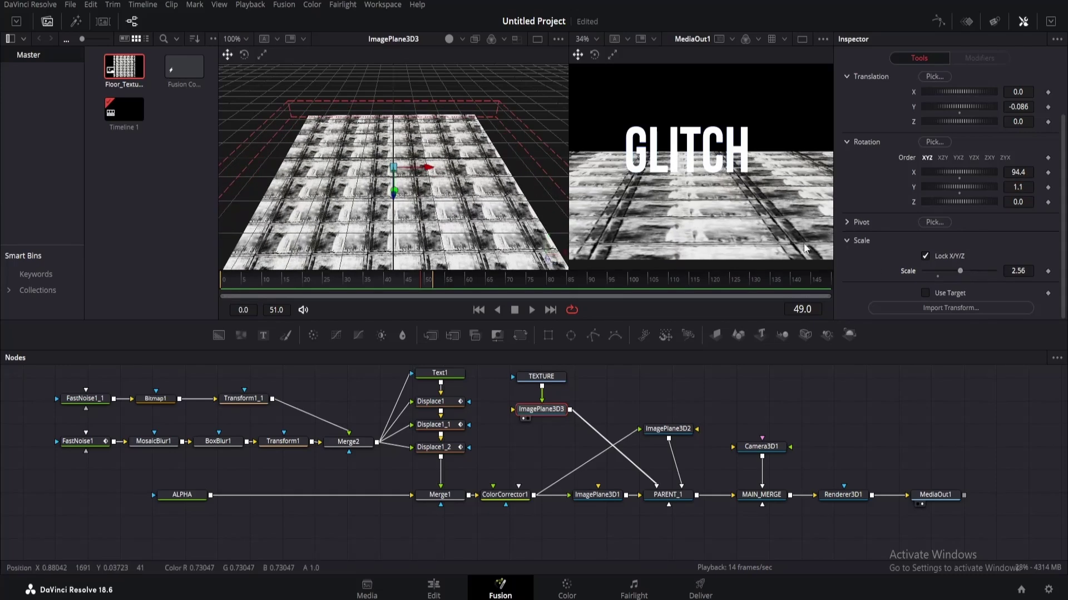
# Disconnect ImagePlane3D3 from PARENT_1 and insert a VariBlur node between ColorCorrector1 and ImagePlane3D2.
pyautogui.scroll(-2, 777, 243)
pyautogui.click(644, 473)
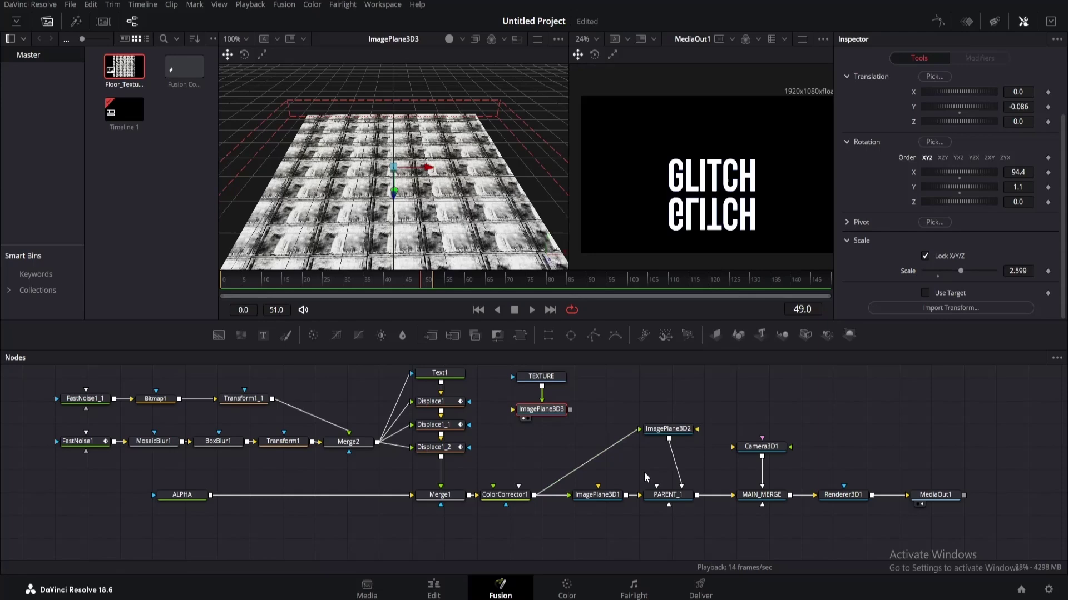
pyautogui.click(644, 471)
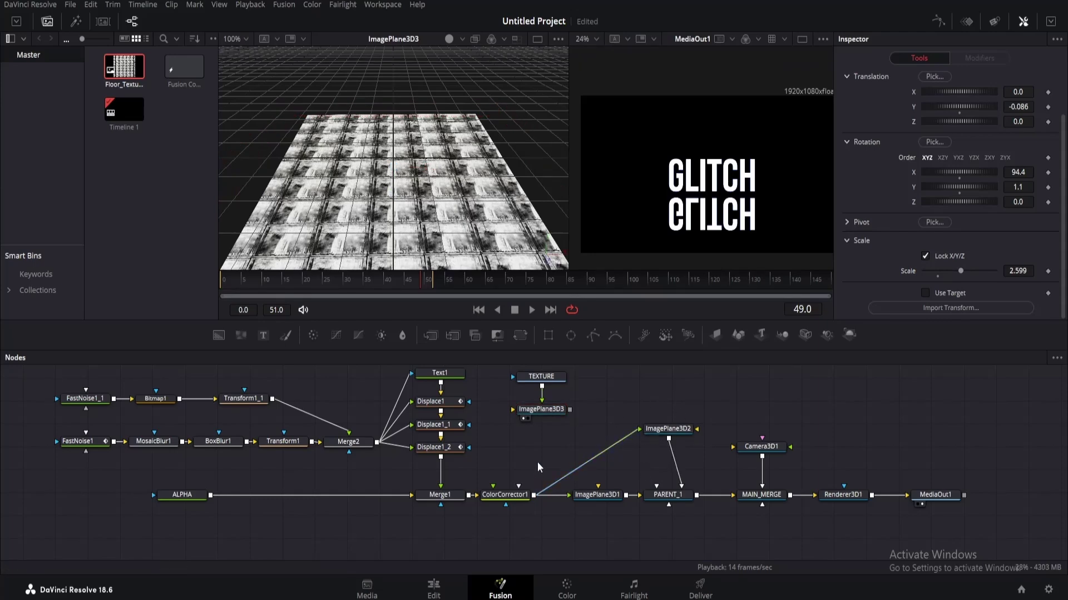
pyautogui.hotkey('shift', 'space')
pyautogui.write('vari')
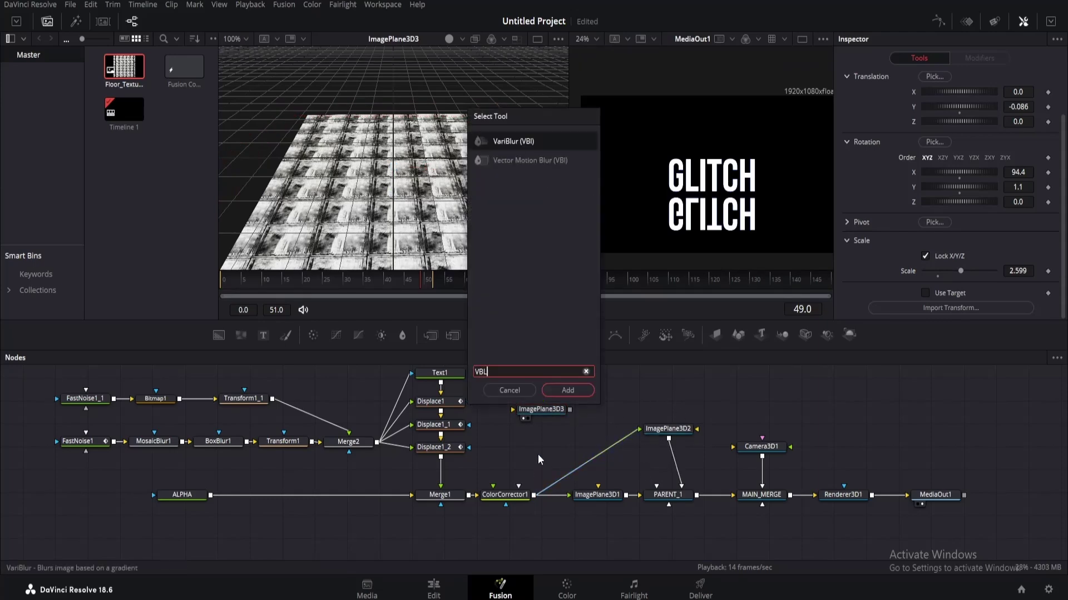
pyautogui.press('Return')
pyautogui.moveTo(595, 458); pyautogui.dragTo(565, 441)
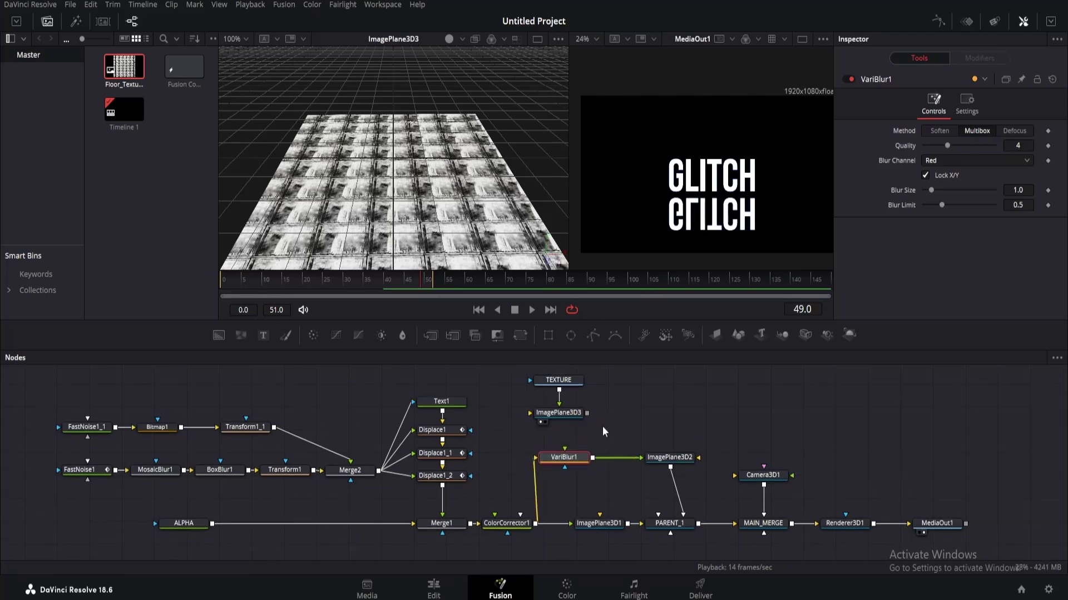
# Add a Renderer 3D after ImagePlane3D3 and connect its output to VariBlur1 as the blur image.
pyautogui.click(573, 414)
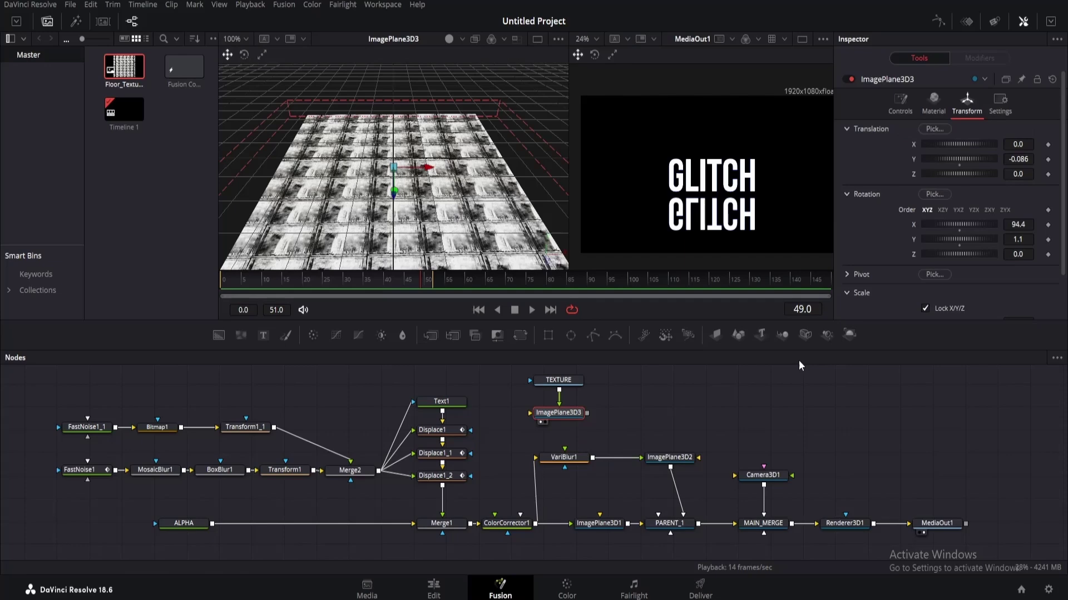
pyautogui.click(849, 334)
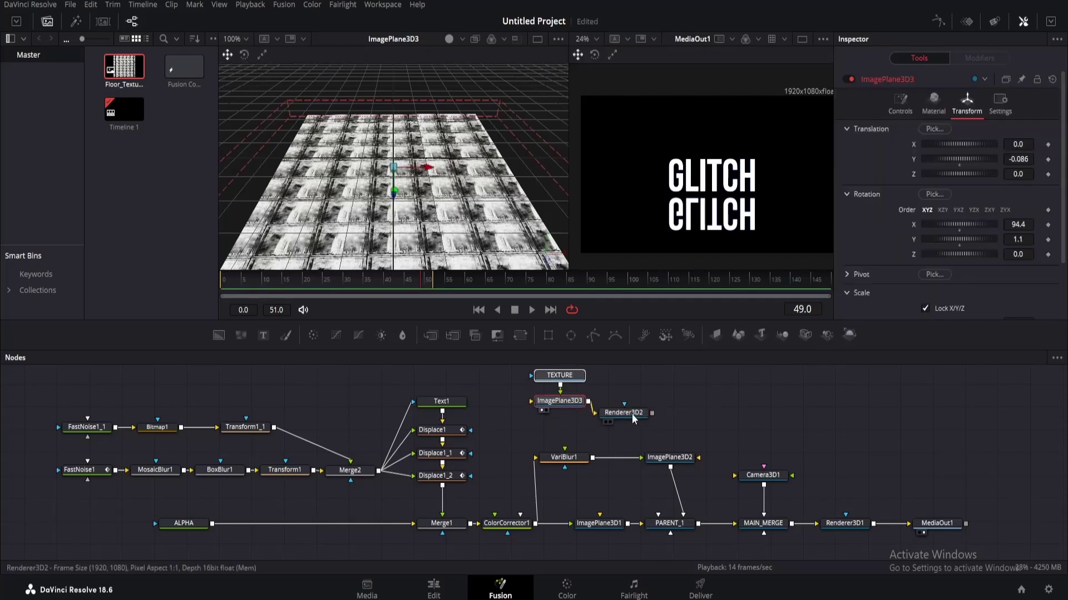
pyautogui.moveTo(633, 420); pyautogui.dragTo(569, 437)
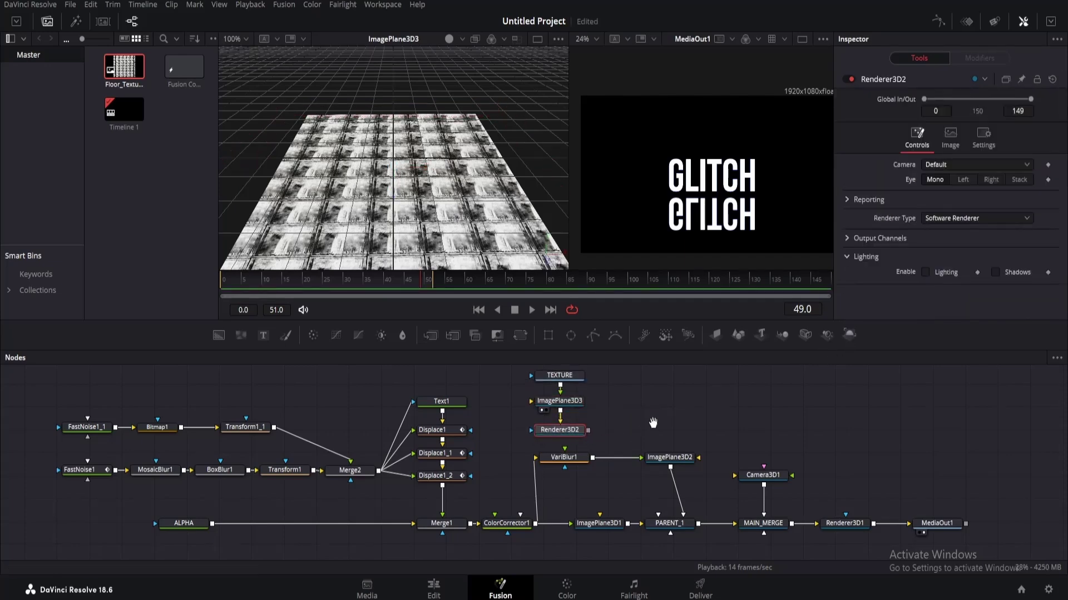
pyautogui.moveTo(653, 423); pyautogui.dragTo(598, 448)
pyautogui.moveTo(508, 437); pyautogui.dragTo(517, 486)
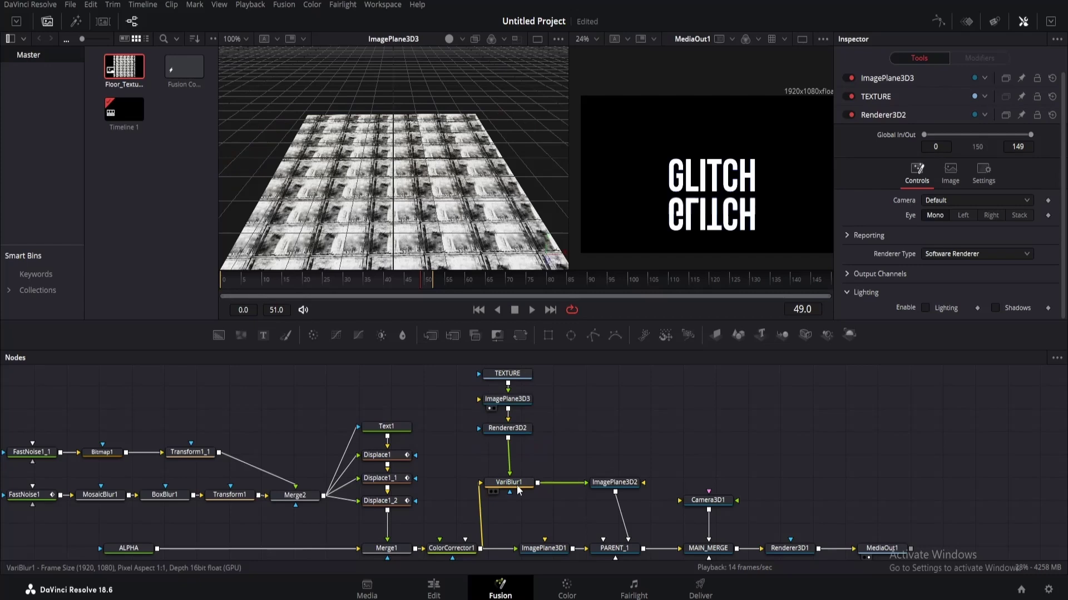
# Set the blur size of VariBlur1 to 10.0 and inspect the reflection up close.
pyautogui.click(509, 483)
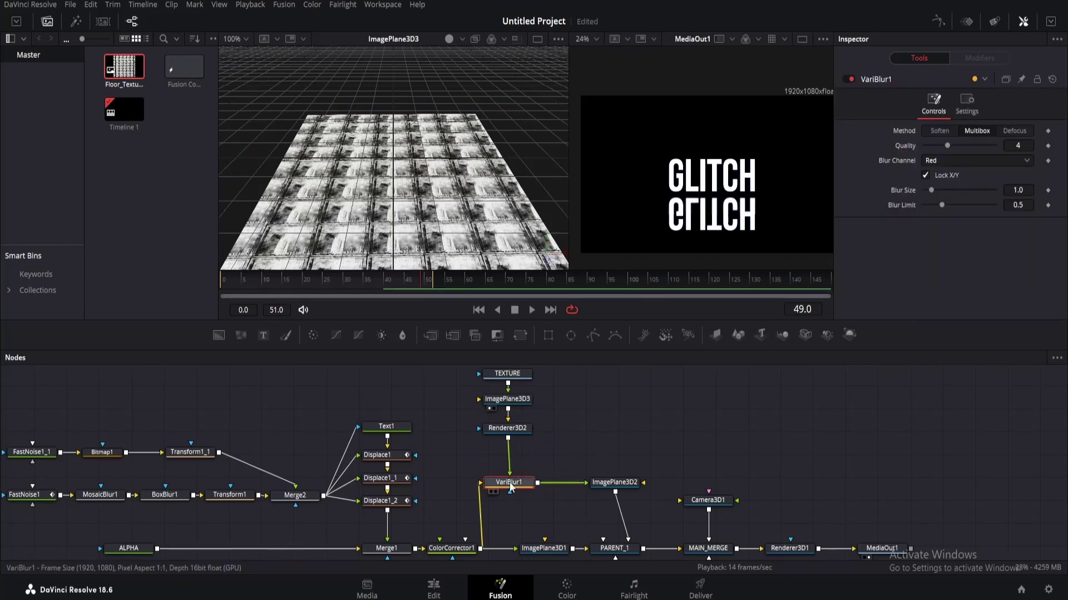
pyautogui.moveTo(934, 189); pyautogui.dragTo(1025, 190)
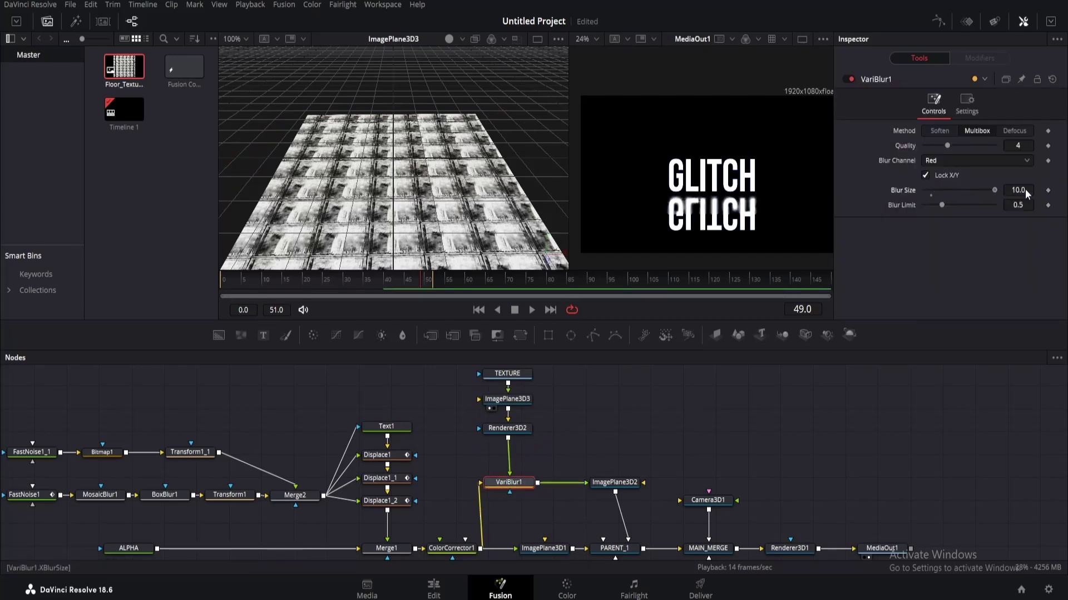
pyautogui.scroll(3, 706, 229)
pyautogui.scroll(2, 566, 435)
# Insert a Color Corrector between TEXTURE and ImagePlane3D3 and raise its contrast to about 2.37.
pyautogui.moveTo(507, 406); pyautogui.dragTo(507, 388)
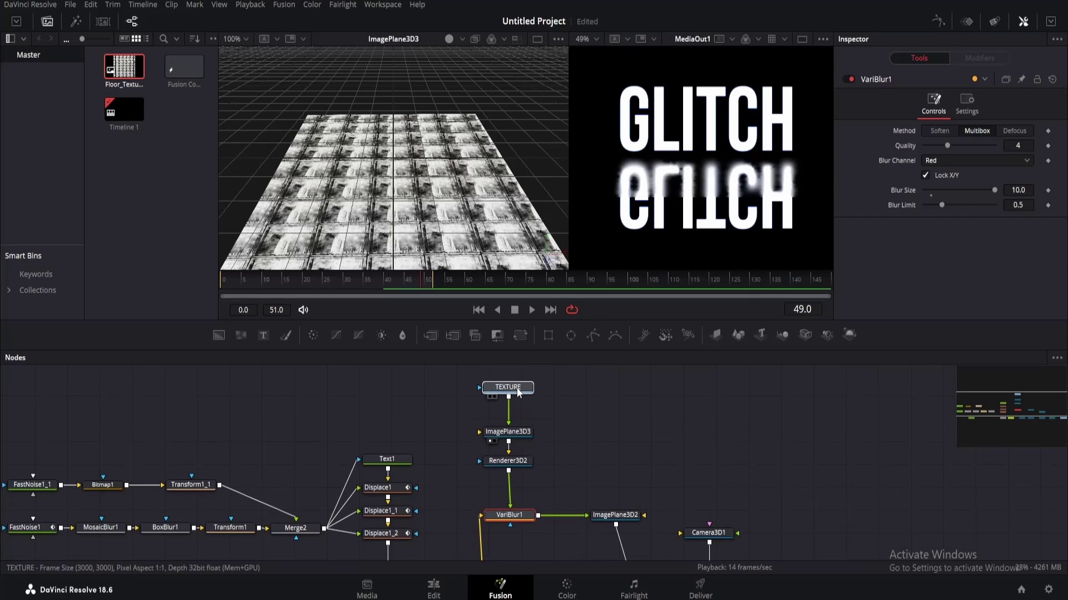
pyautogui.click(315, 336)
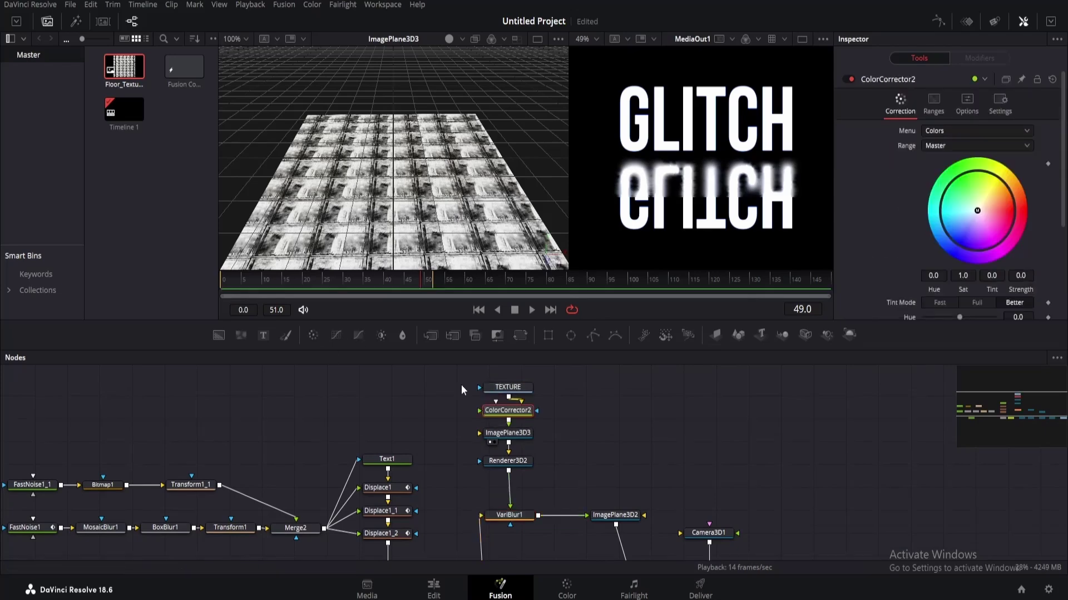
pyautogui.scroll(-3, 938, 276)
pyautogui.moveTo(962, 235); pyautogui.dragTo(985, 234)
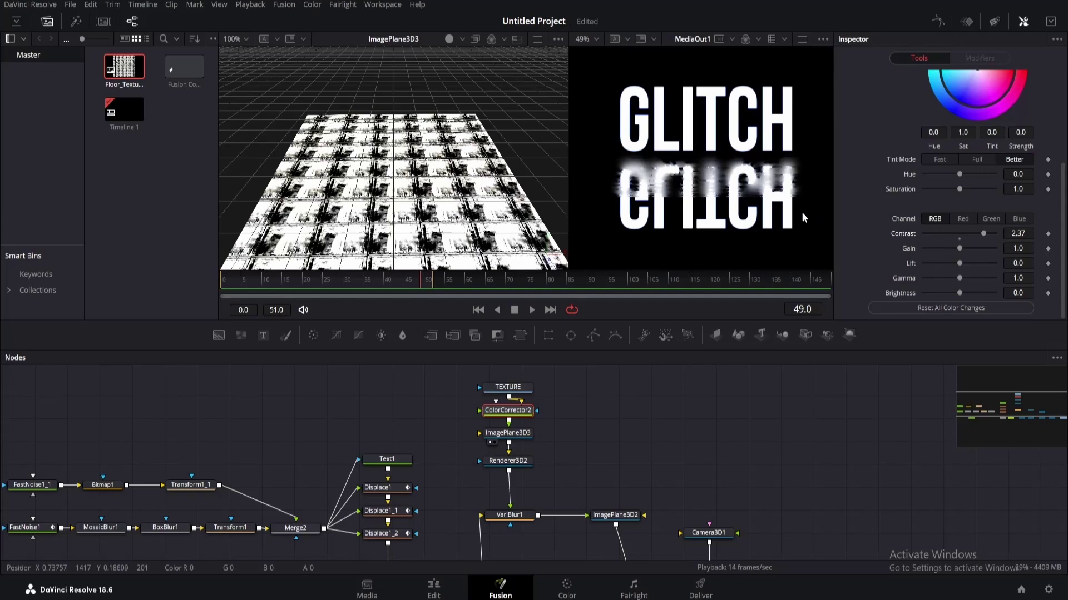
pyautogui.scroll(2, 722, 233)
pyautogui.scroll(-4, 745, 193)
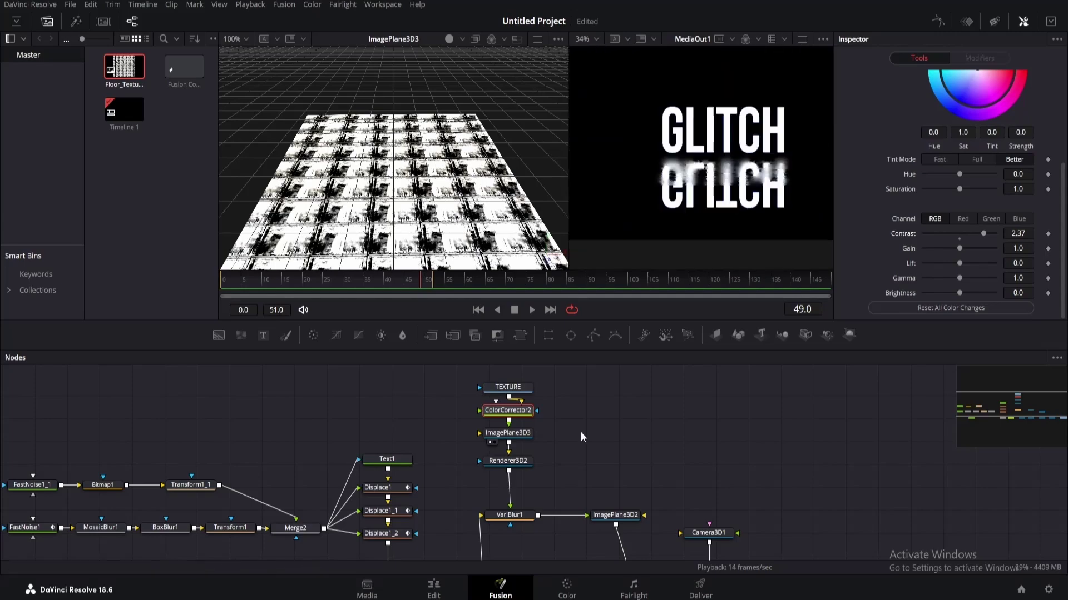
# Adjust ImagePlane3D3 to a Z translation of -0.45, an X rotation of 114.4 and a scale of about 4.84.
pyautogui.click(521, 436)
pyautogui.moveTo(1018, 172); pyautogui.dragTo(1035, 172)
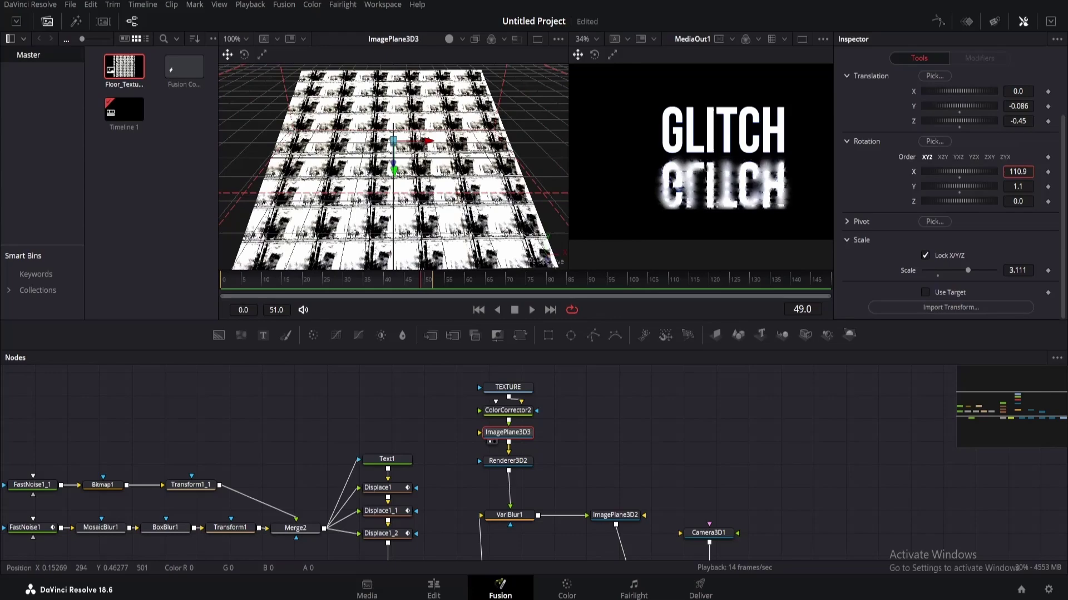
pyautogui.moveTo(967, 270); pyautogui.dragTo(992, 268)
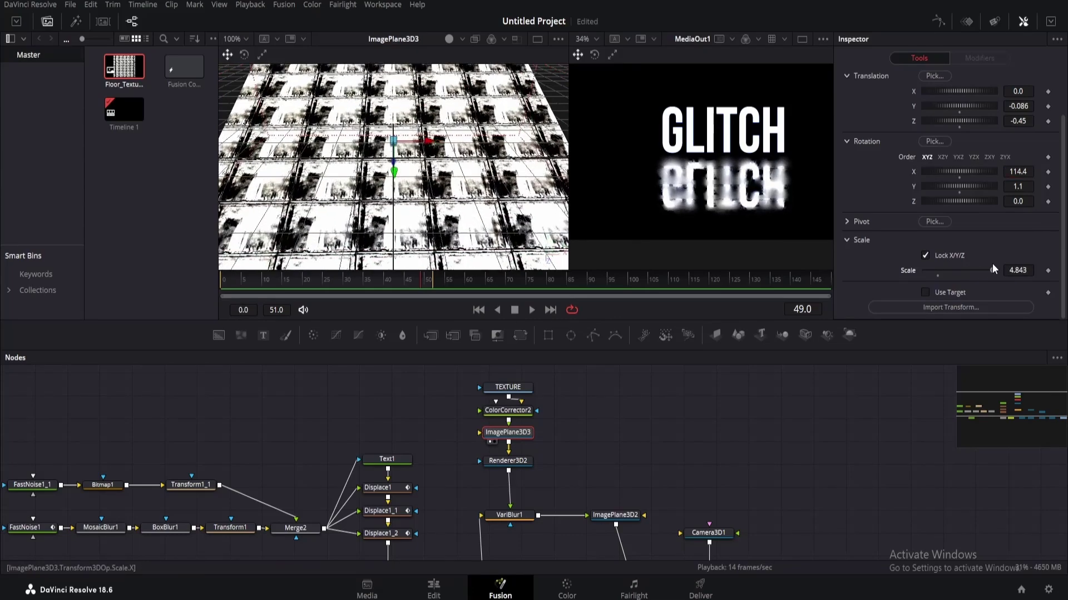
# Insert a Box Blur after VariBlur1 with horizontal strength 0.0 and vertical strength 0.26, and play back the result.
pyautogui.click(521, 442)
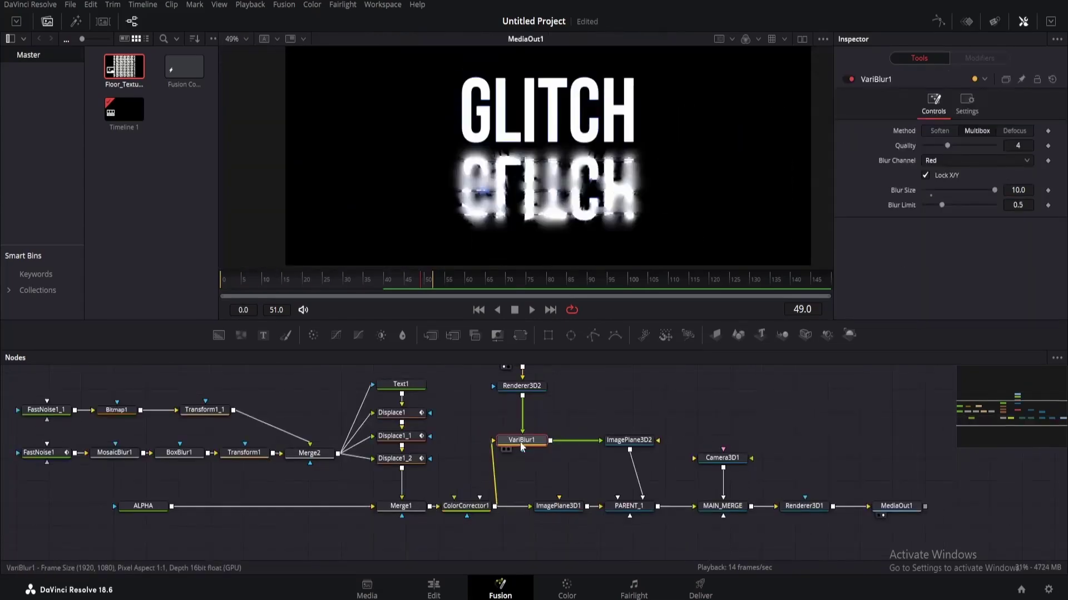
pyautogui.hotkey('shift', 'space')
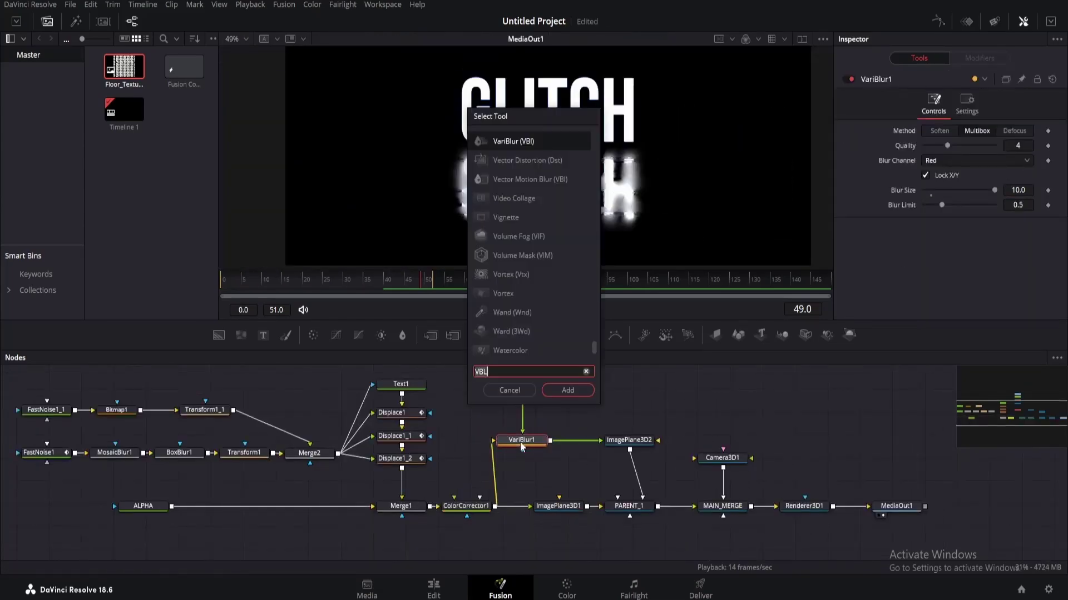
pyautogui.write('Box Blur')
pyautogui.click(588, 386)
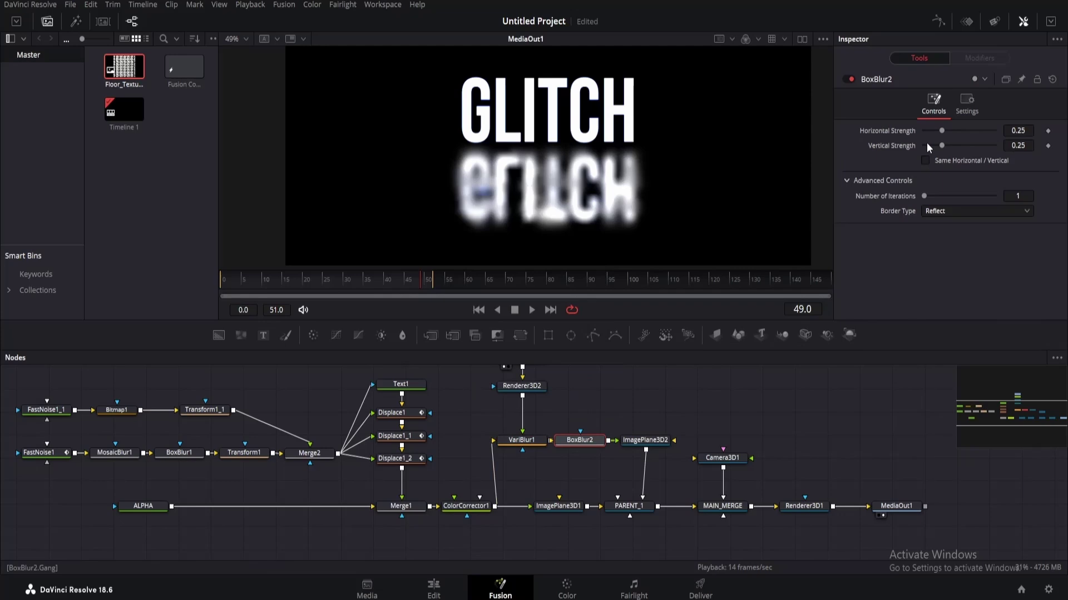
pyautogui.moveTo(942, 148); pyautogui.dragTo(839, 138)
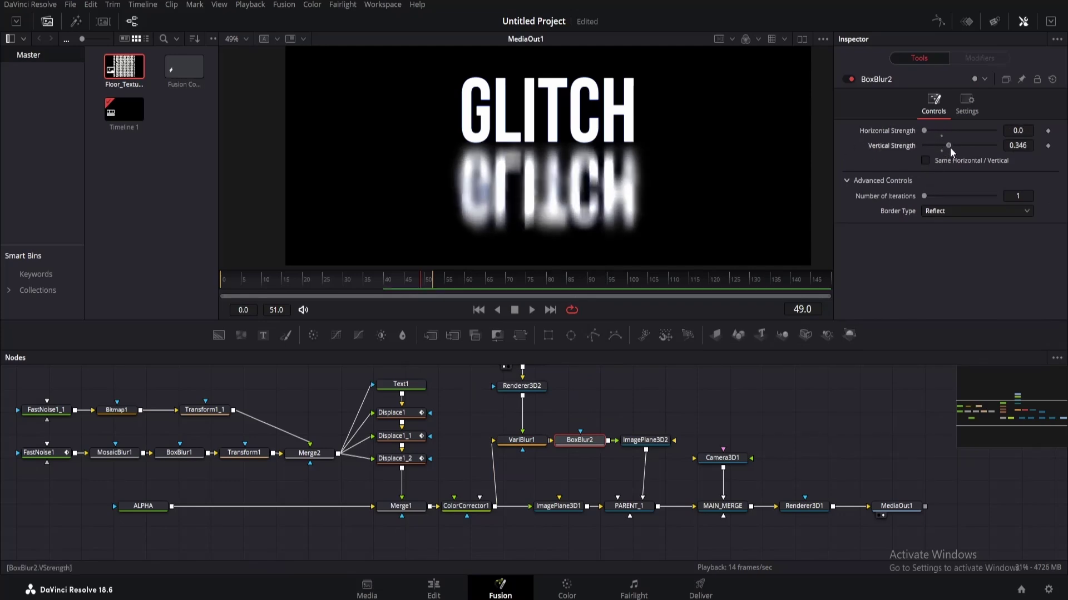
pyautogui.moveTo(949, 148); pyautogui.dragTo(942, 144)
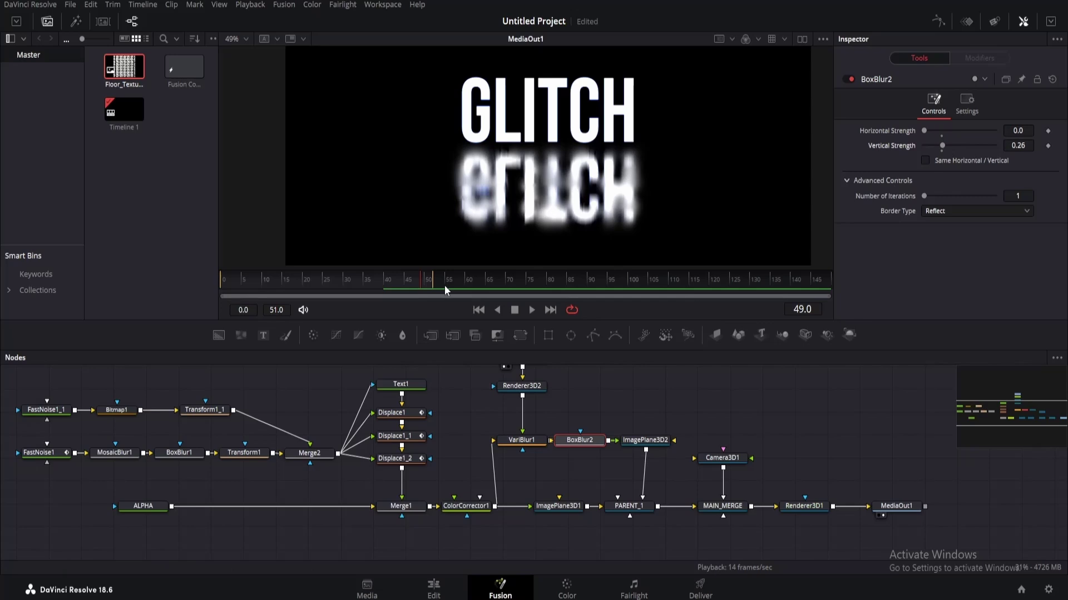
pyautogui.moveTo(394, 277); pyautogui.dragTo(319, 274)
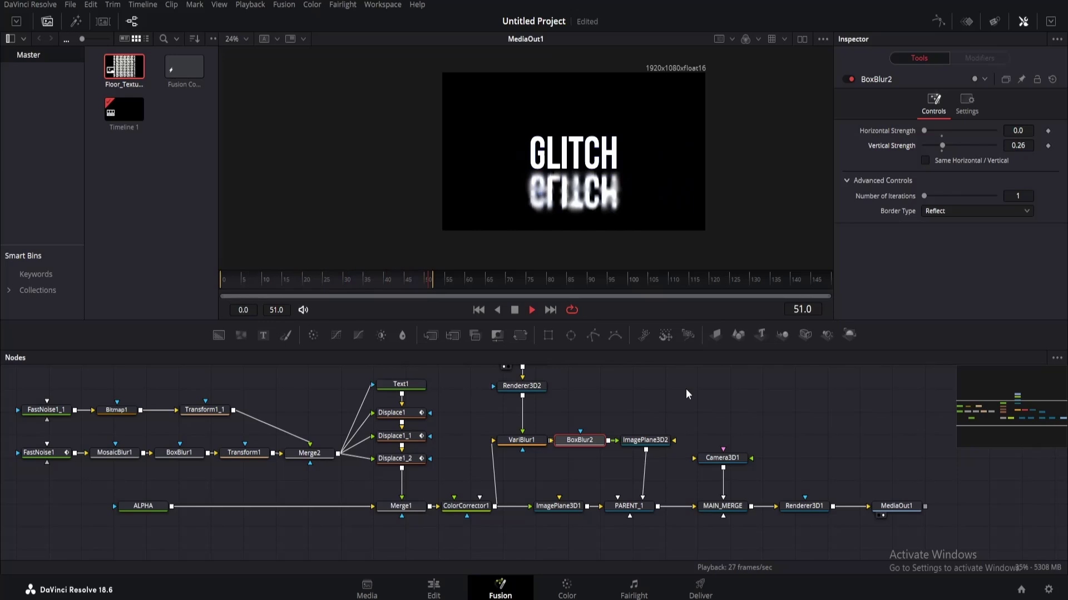
pyautogui.press('space')
# Move the camera and output nodes away from PARENT_1, and insert a Transform 3D named NULL between Camera3D1 and MAIN_MERGE.
pyautogui.moveTo(539, 431); pyautogui.dragTo(798, 507)
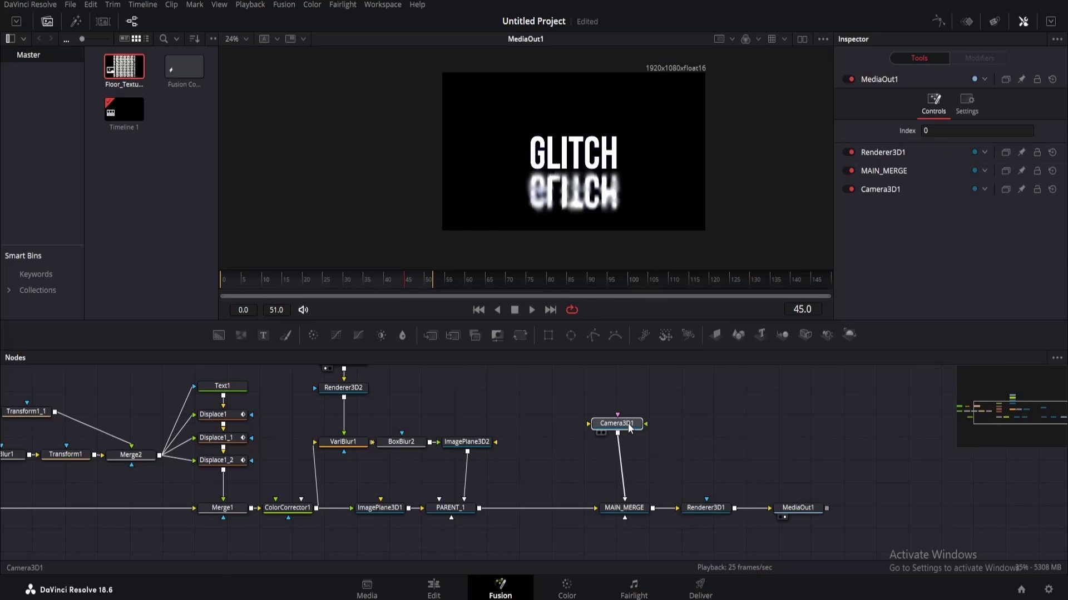
pyautogui.moveTo(628, 422); pyautogui.dragTo(634, 429)
pyautogui.hotkey('shift', 'space')
pyautogui.write('3')
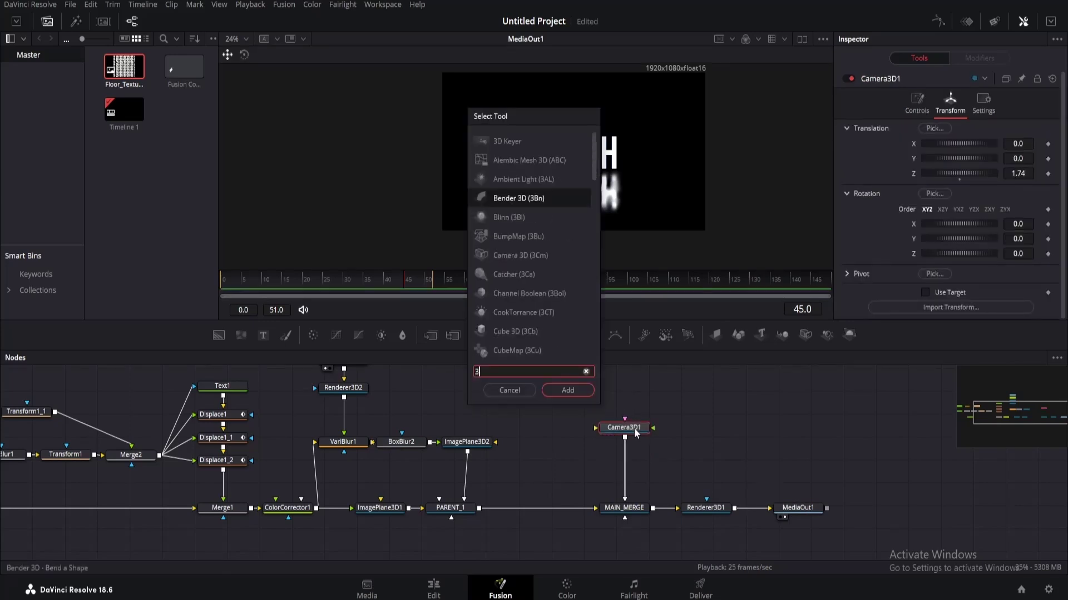
pyautogui.write('xf')
pyautogui.press('Return')
pyautogui.press('F2')
pyautogui.write('NULL')
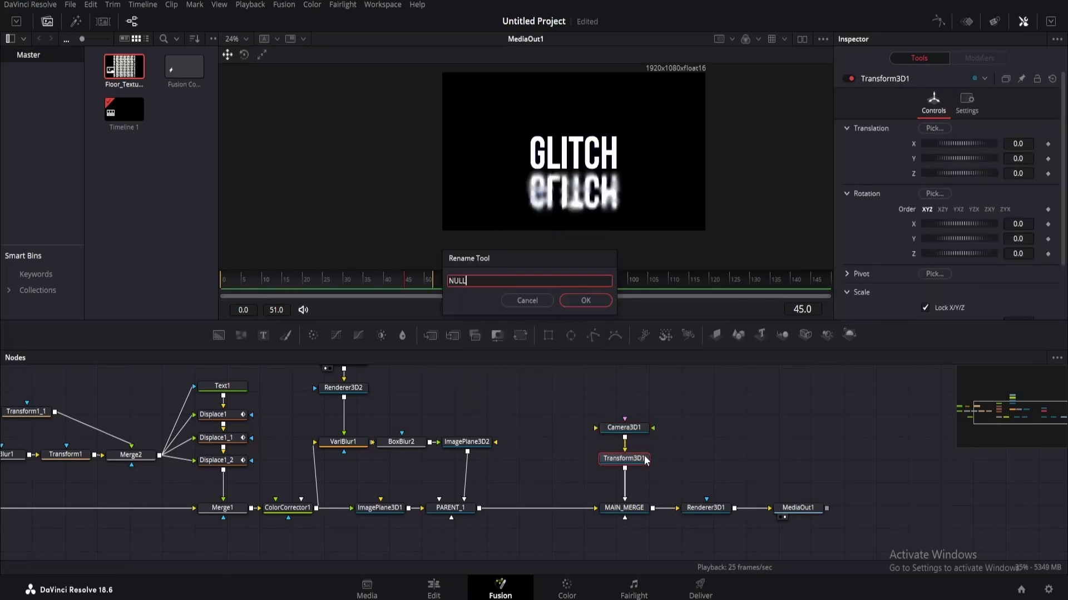
pyautogui.press('Return')
# Add a keyframe for NULL's Z translation of 0.0 at frame 10.
pyautogui.click(256, 281)
pyautogui.moveTo(268, 282); pyautogui.dragTo(271, 279)
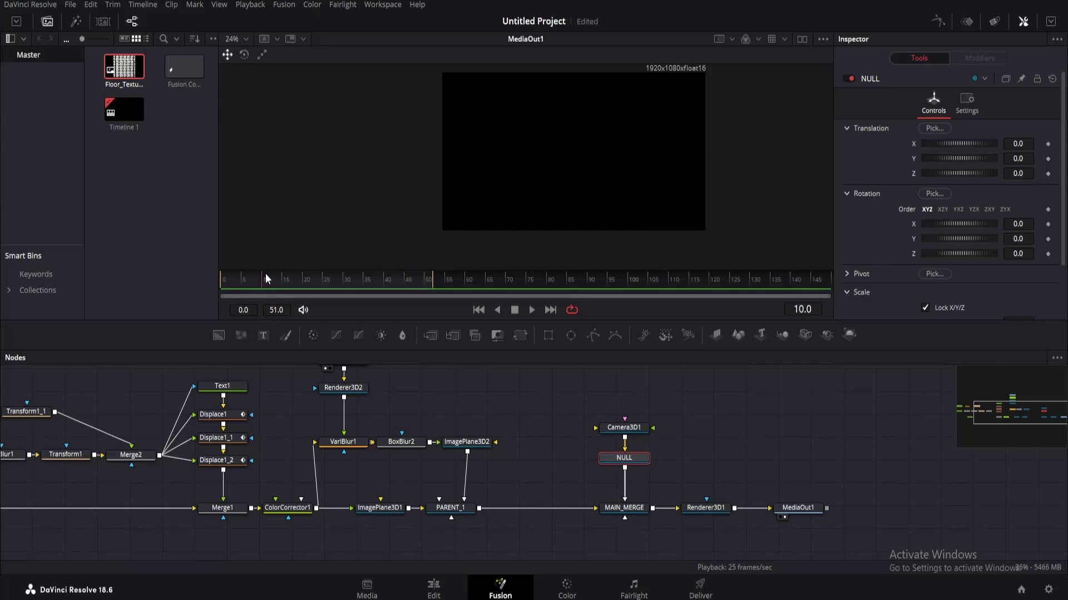
pyautogui.click(1048, 174)
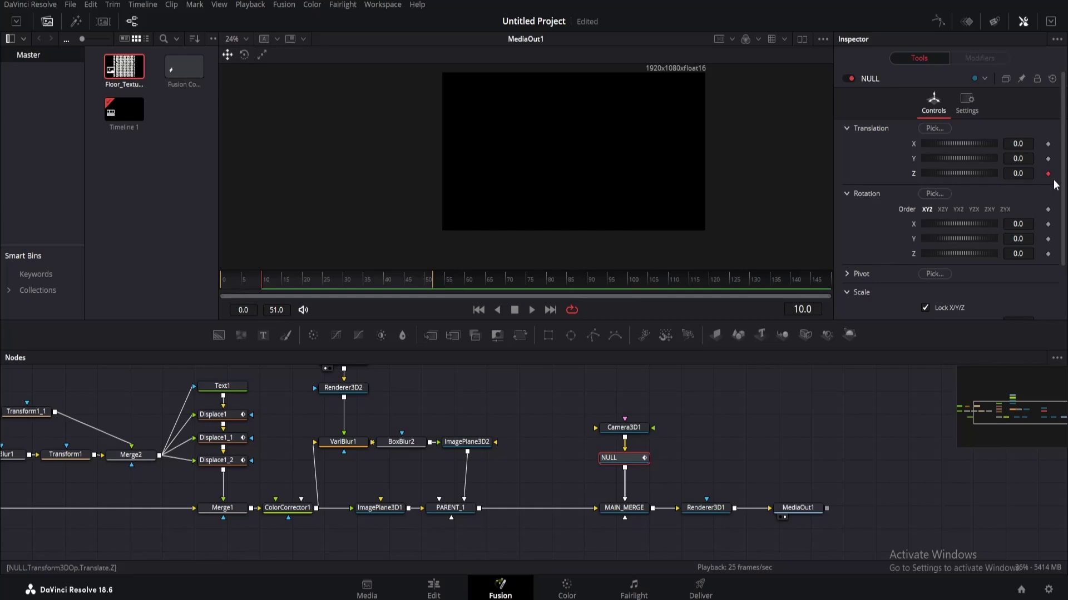
# Keyframe NULL's Z translation at frame 40 and its Y rotation at frame 10, setting that rotation to -3.6.
pyautogui.click(1049, 239)
pyautogui.moveTo(377, 281); pyautogui.dragTo(385, 279)
pyautogui.moveTo(1025, 174); pyautogui.dragTo(1006, 174)
pyautogui.click(1042, 239)
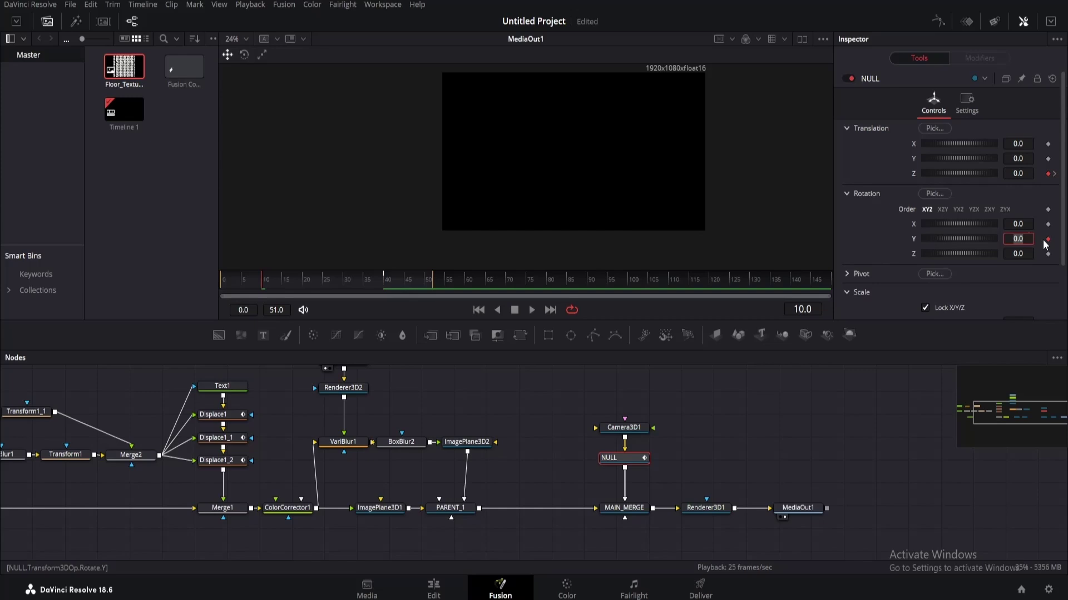
pyautogui.press('Return')
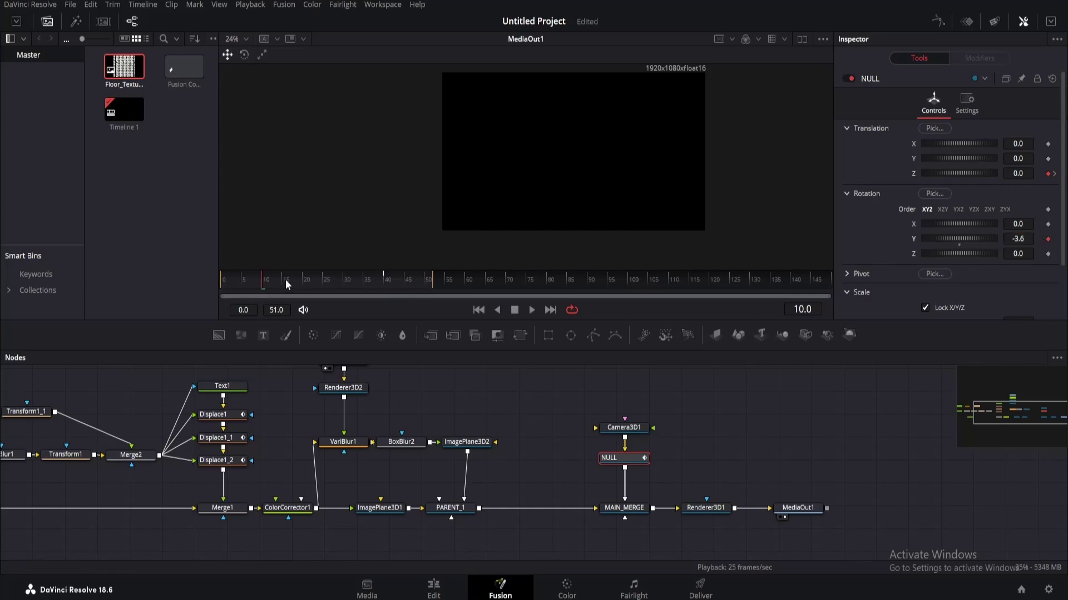
# Adjust NULL's Y rotation and Z translation near frame 18 and scrub through the camera move.
pyautogui.click(295, 284)
pyautogui.moveTo(1018, 239)
pyautogui.mouseDown()
pyautogui.moveTo(1042, 239)
pyautogui.moveTo(1029, 240)
pyautogui.mouseUp()
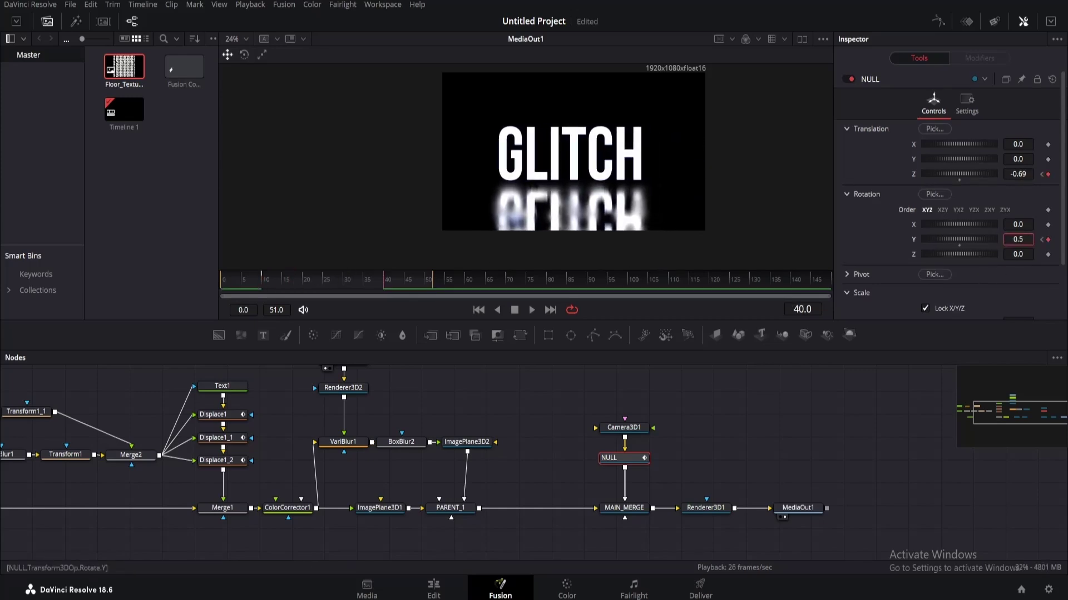
pyautogui.moveTo(1031, 174); pyautogui.dragTo(1016, 174)
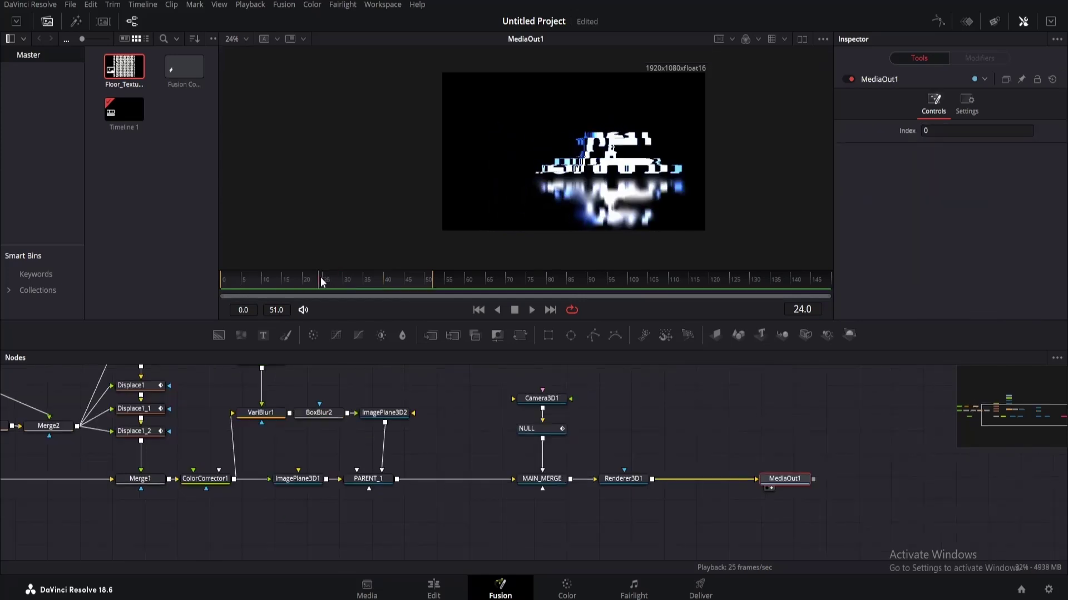
pyautogui.moveTo(321, 278); pyautogui.dragTo(294, 279)
# Insert a Soft Glow after Renderer3D1 with a gain of 1.102 and a glow size of 18.9.
pyautogui.click(639, 483)
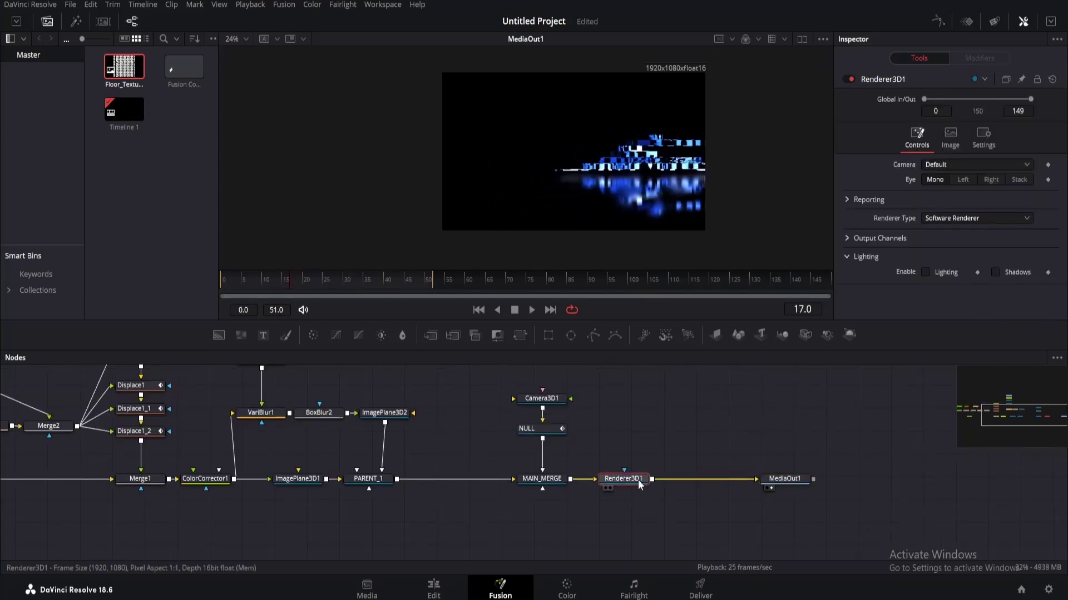
pyautogui.hotkey('shift', 'space')
pyautogui.write('3X')
pyautogui.write('SOF')
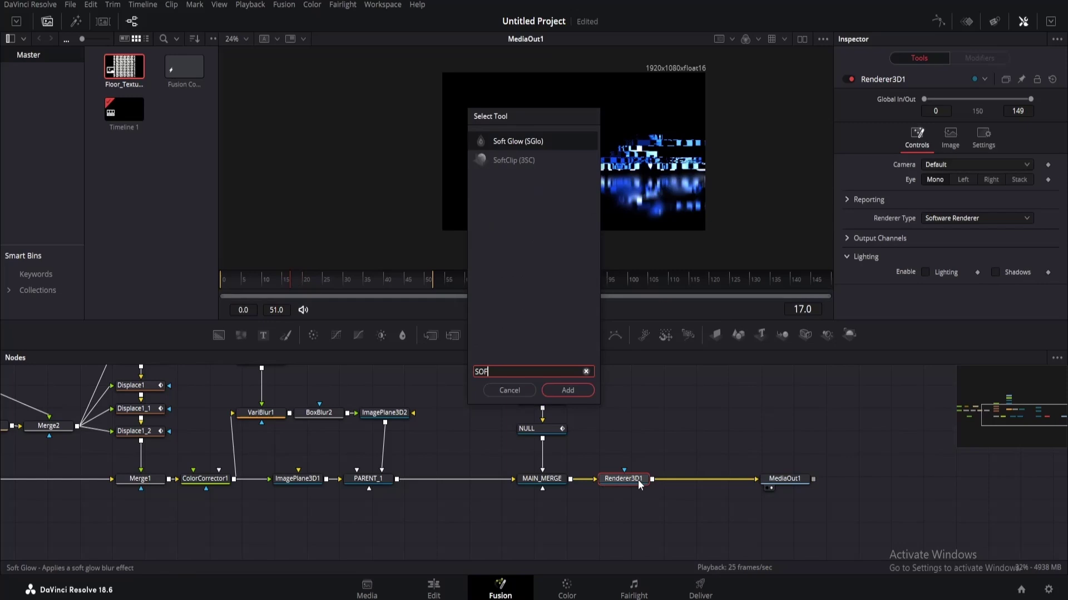
pyautogui.press('Return')
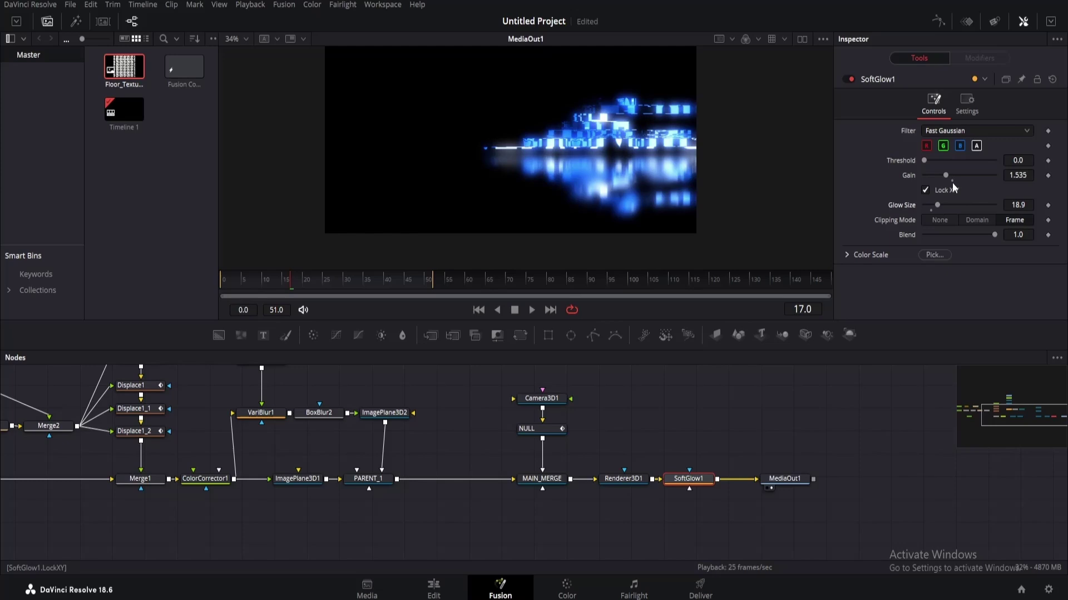
pyautogui.moveTo(948, 178); pyautogui.dragTo(940, 177)
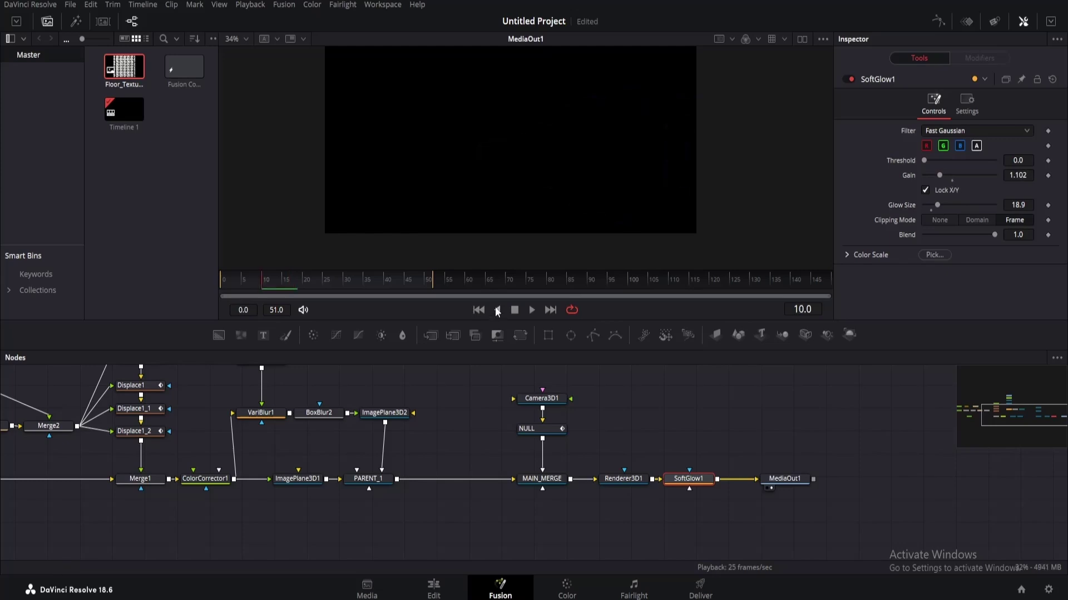
# Keyframe SoftGlow1's gain from 1.102 at frame 10 down to 0.0 at frame 40.
pyautogui.click(1048, 176)
pyautogui.click(387, 282)
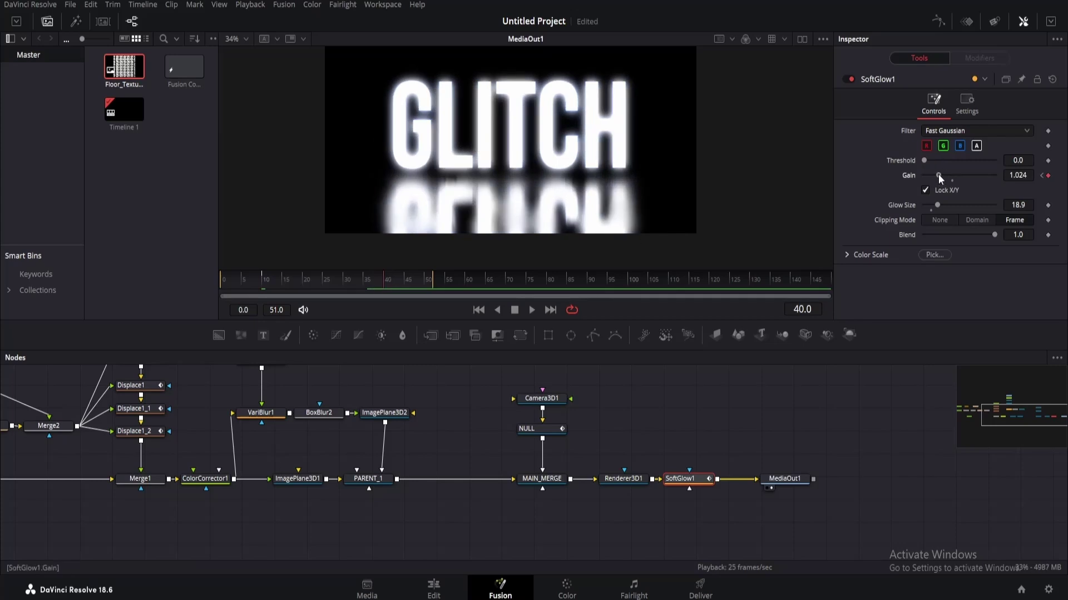
pyautogui.moveTo(939, 178); pyautogui.dragTo(703, 210)
pyautogui.moveTo(342, 284); pyautogui.dragTo(321, 290)
# Paste a copy of SoftGlow1 after it with glow size 49.6 and a gain of 0.669 at frame 10, and play back.
pyautogui.hotkey('ctrl', 'v')
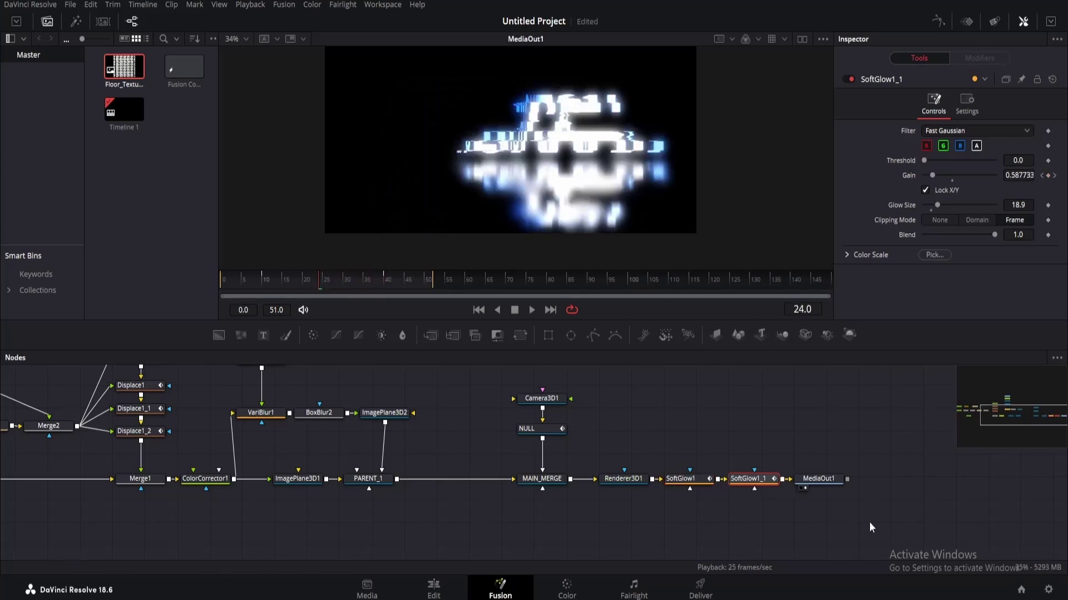
pyautogui.moveTo(938, 205); pyautogui.dragTo(960, 208)
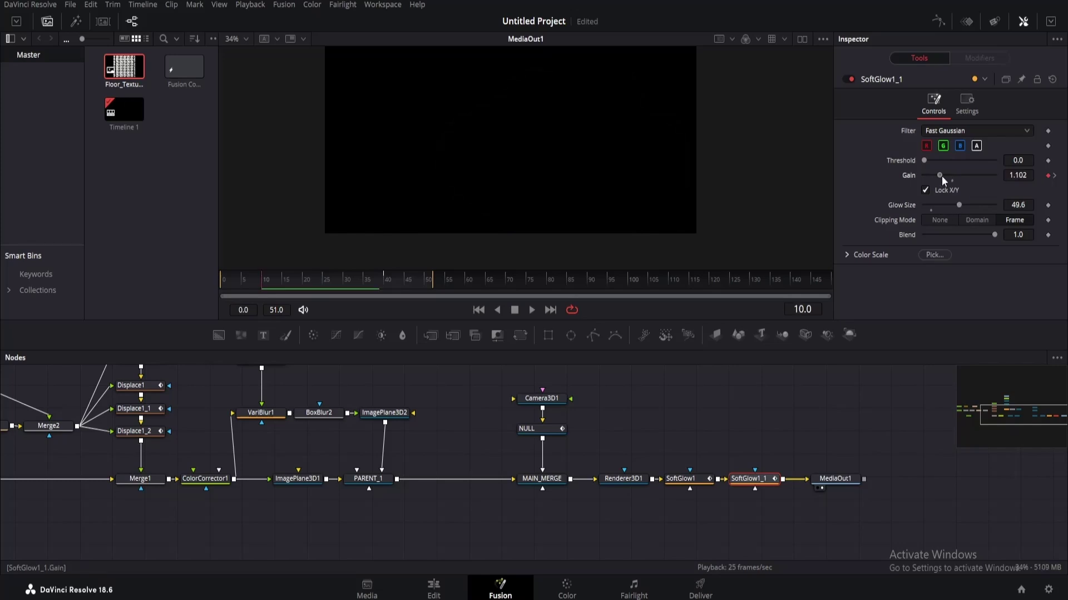
pyautogui.moveTo(942, 176); pyautogui.dragTo(936, 174)
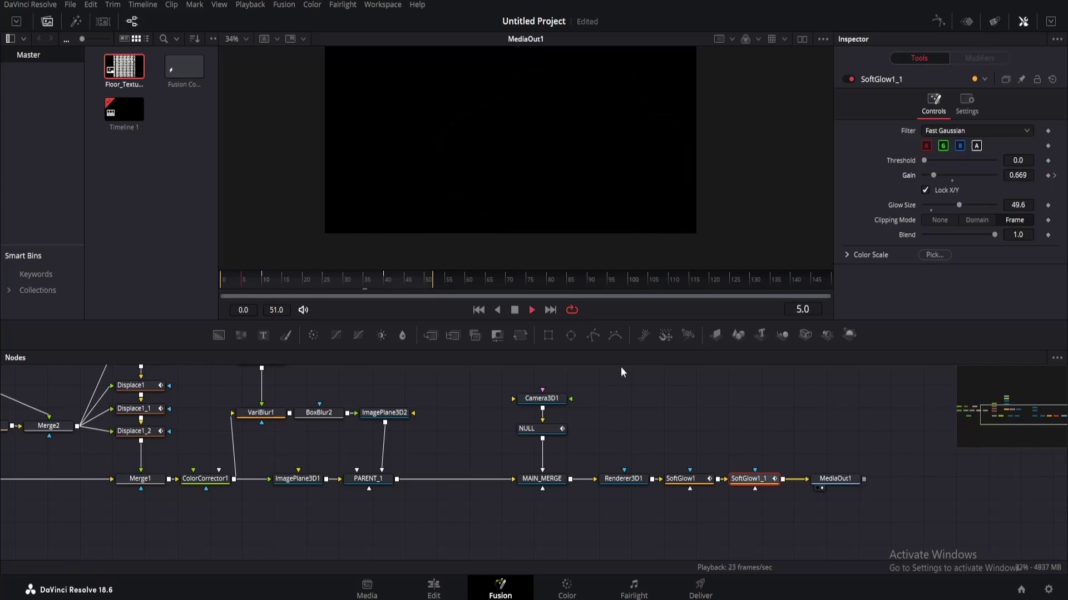
pyautogui.press('space')
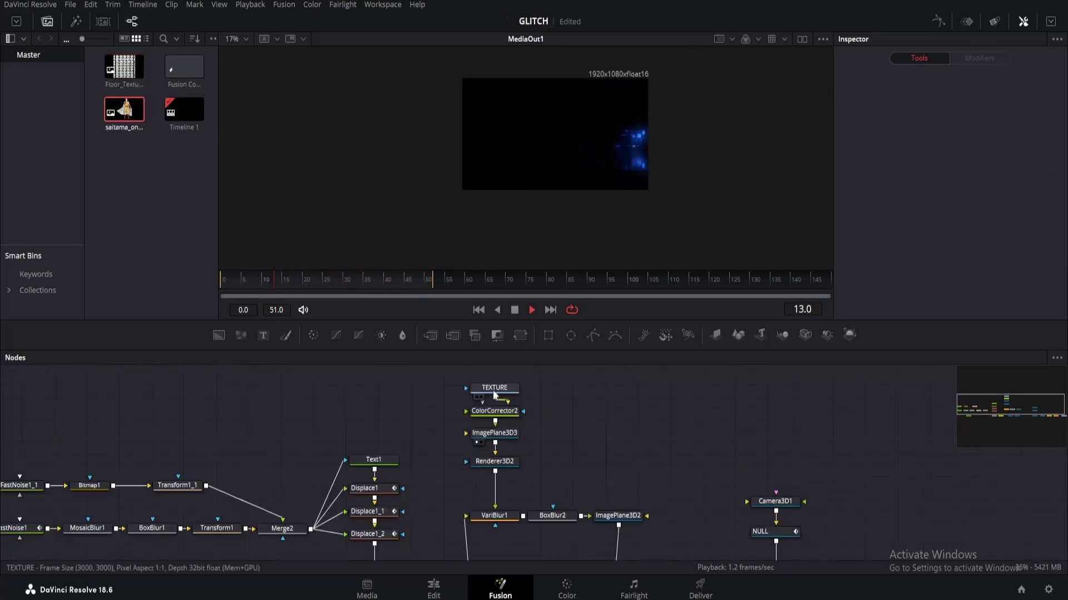
# Detach MediaOut1 from SoftGlow1_1 and feed it from a new Background node named BG.
pyautogui.moveTo(727, 489); pyautogui.dragTo(347, 403)
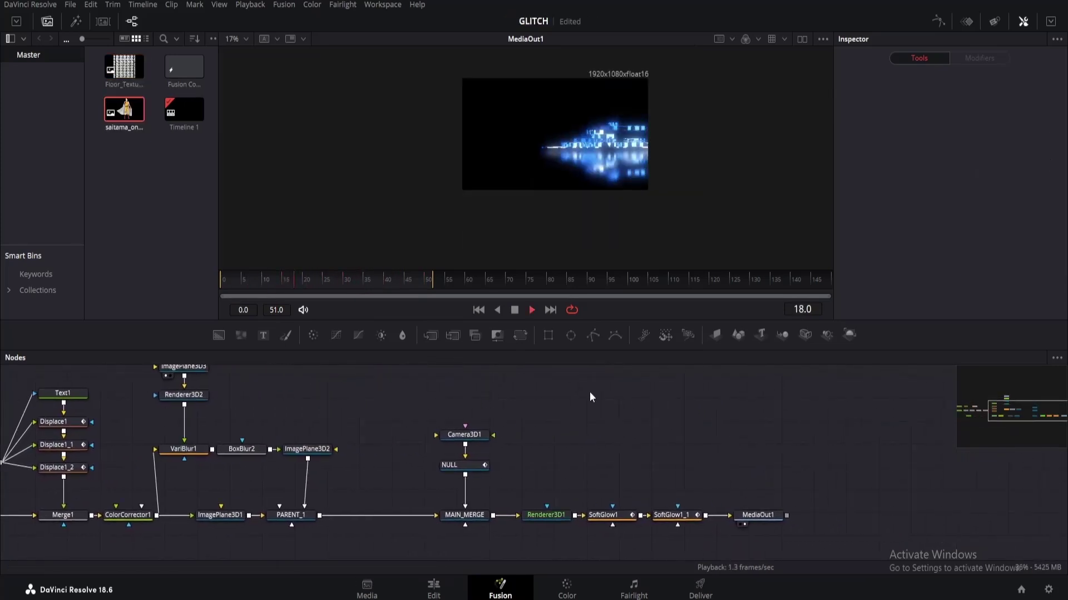
pyautogui.click(824, 467)
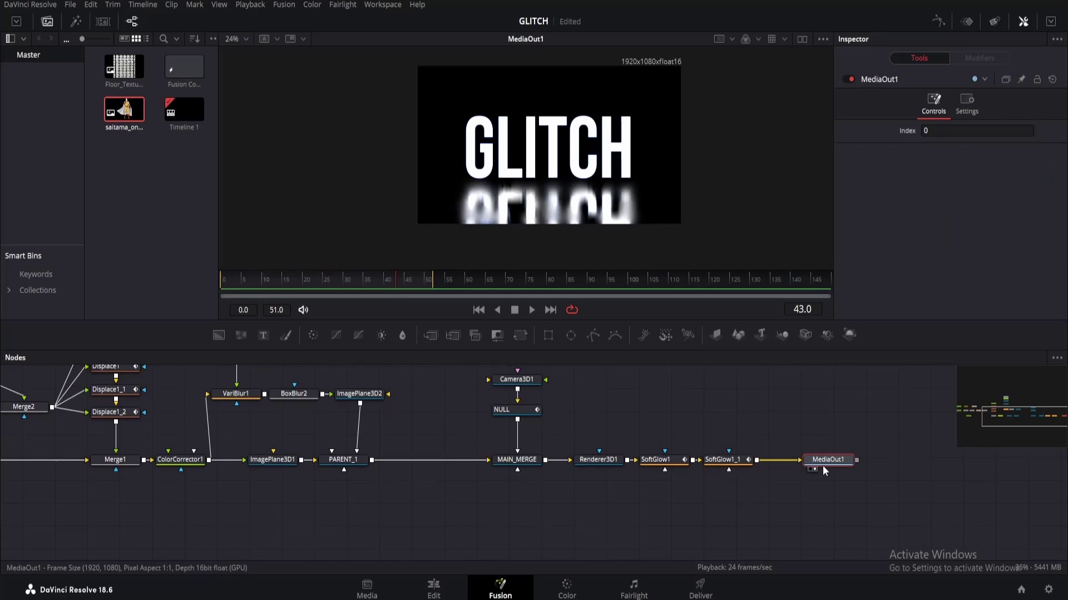
pyautogui.moveTo(821, 465); pyautogui.dragTo(882, 527)
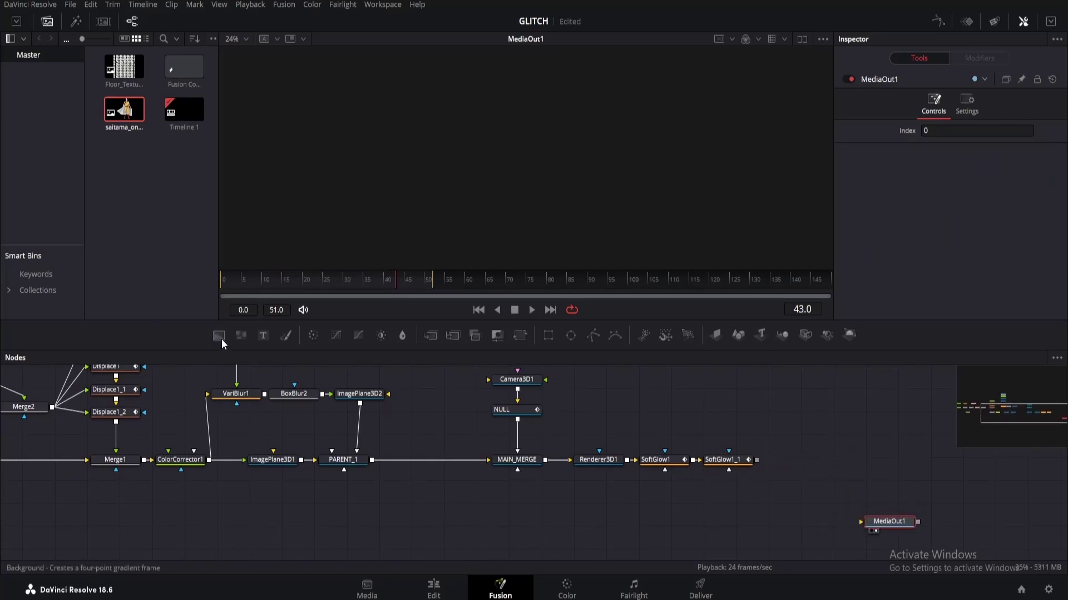
pyautogui.moveTo(221, 339); pyautogui.dragTo(870, 527)
pyautogui.press('F2')
pyautogui.write('BG')
pyautogui.press('Return')
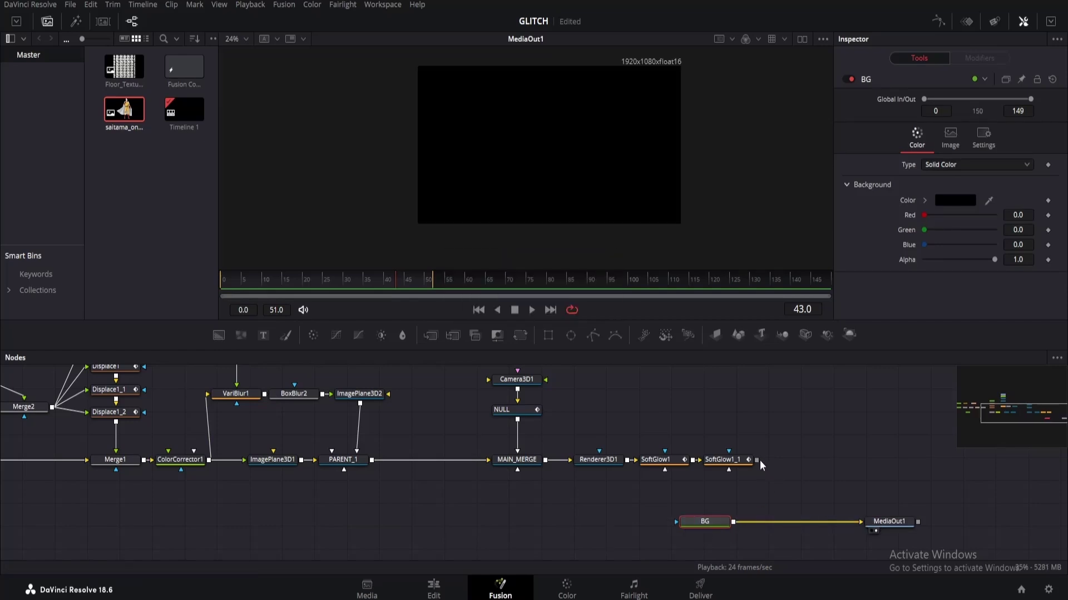
# Merge the SoftGlow1_1 output over BG and spread the nodes out to leave room between BG and the merge.
pyautogui.moveTo(757, 460); pyautogui.dragTo(781, 435)
pyautogui.moveTo(752, 514); pyautogui.dragTo(733, 523)
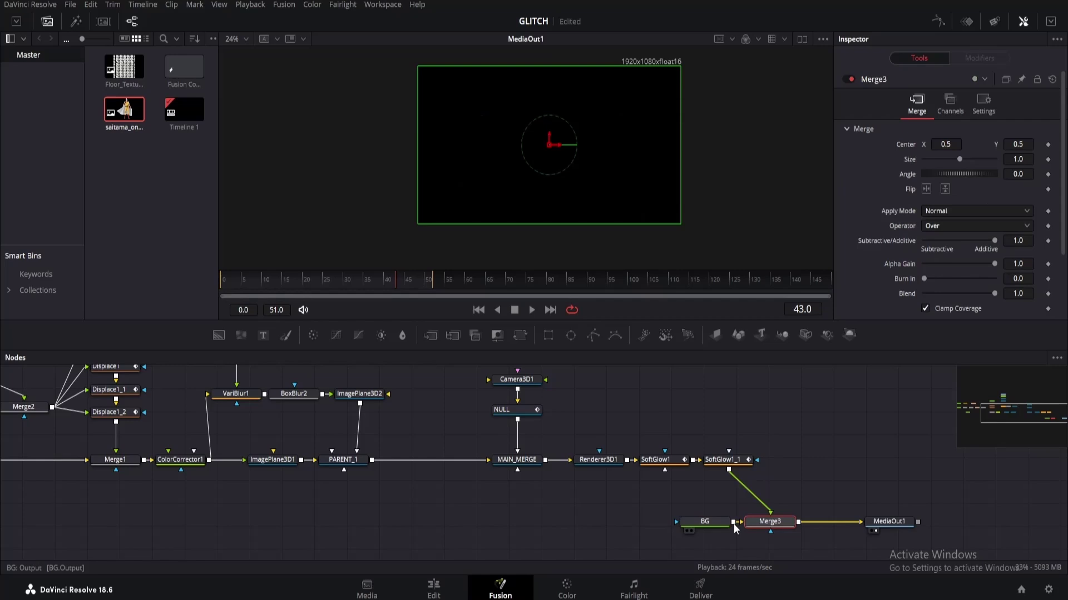
pyautogui.moveTo(745, 462); pyautogui.dragTo(786, 464)
pyautogui.moveTo(722, 519); pyautogui.dragTo(703, 518)
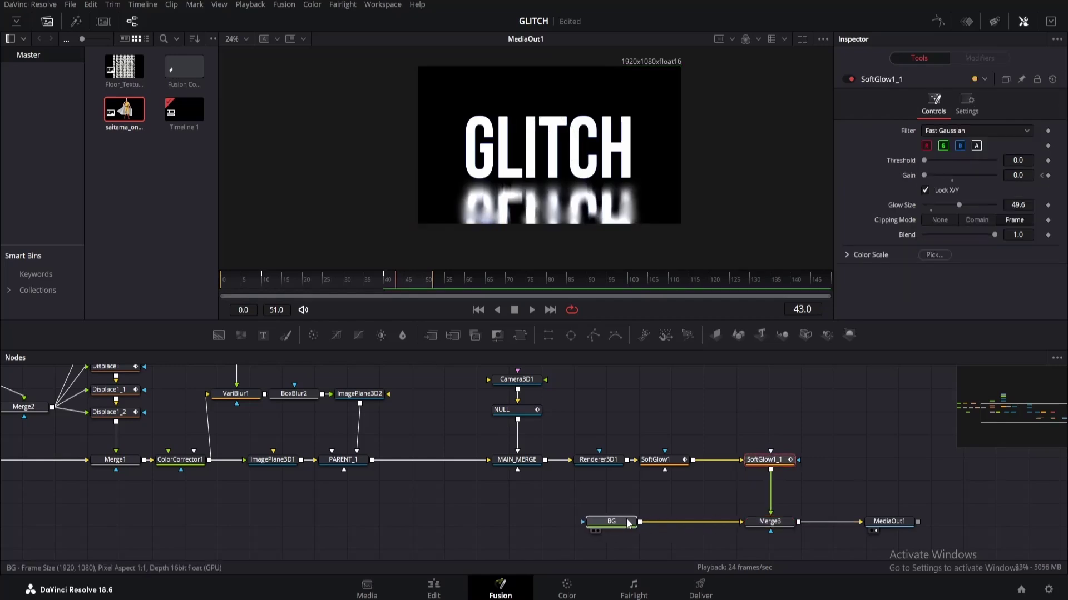
pyautogui.moveTo(626, 520); pyautogui.dragTo(544, 520)
# Add a second Background node merged over BG ahead of Merge3, and tidy the node layout.
pyautogui.moveTo(219, 336); pyautogui.dragTo(615, 525)
pyautogui.moveTo(482, 487); pyautogui.dragTo(939, 545)
pyautogui.moveTo(781, 526); pyautogui.dragTo(780, 548)
pyautogui.click(780, 547)
pyautogui.click(722, 508)
pyautogui.moveTo(699, 487); pyautogui.dragTo(689, 478)
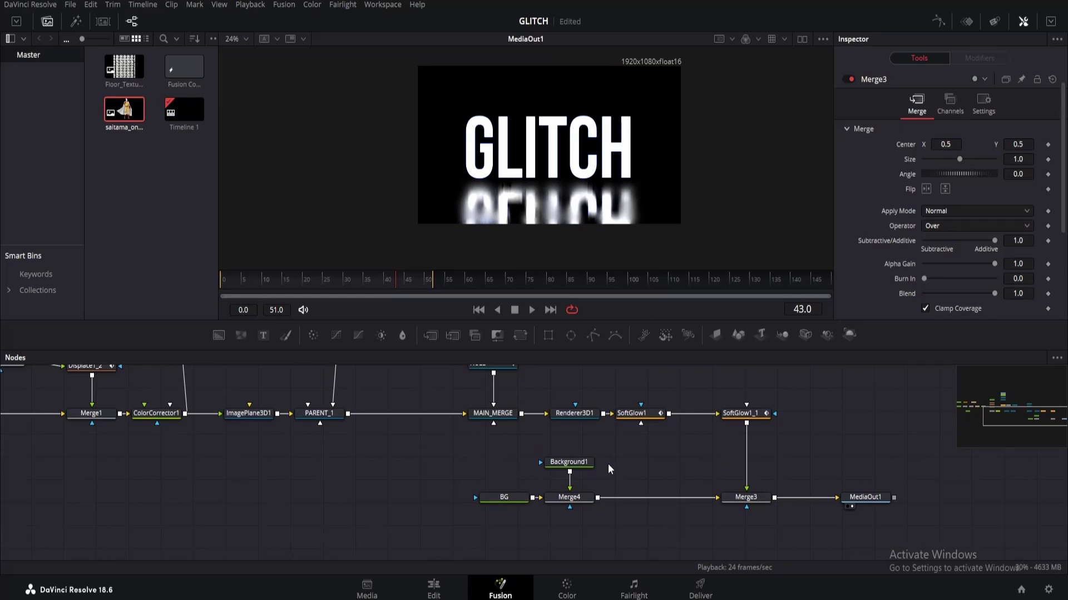
# Set Background1's color to a dark grey.
pyautogui.click(586, 466)
pyautogui.click(924, 202)
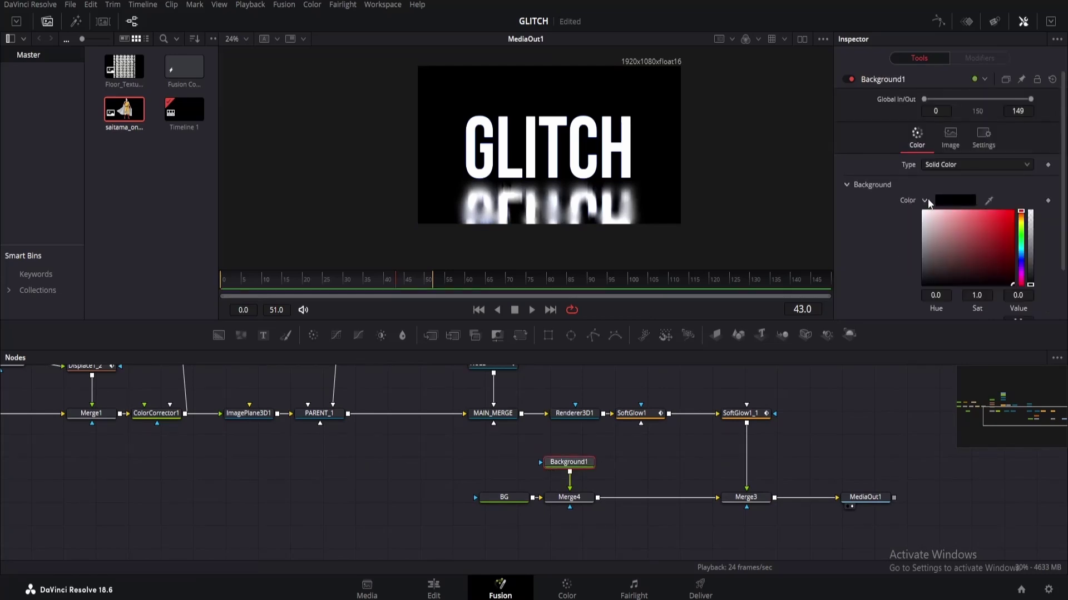
pyautogui.moveTo(954, 253); pyautogui.dragTo(941, 270)
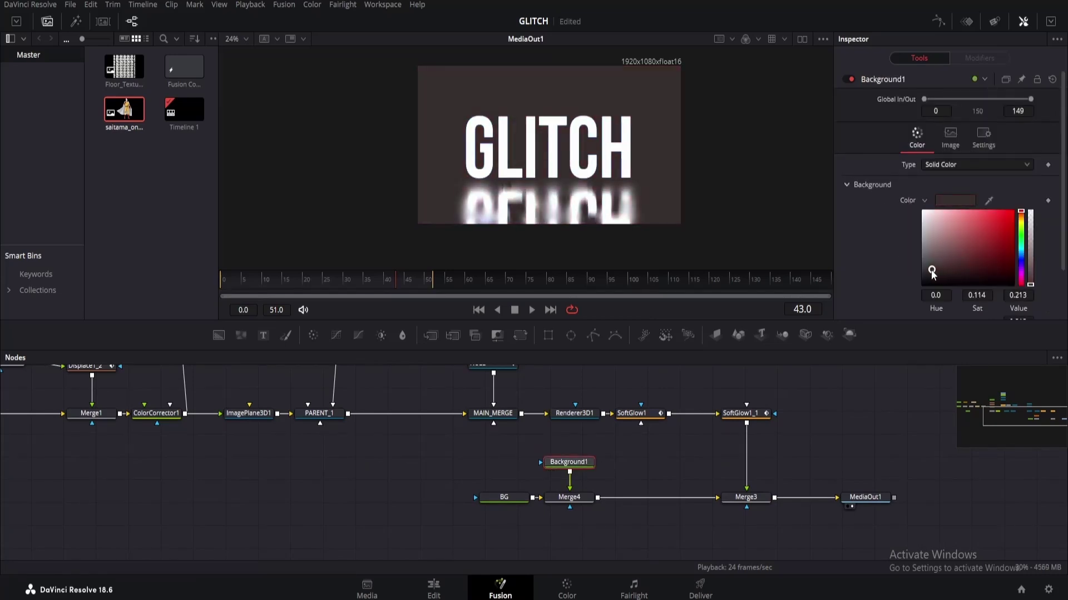
# Shape the GREY node's rectangle mask to about 1.388 by 0.658, lower its center to about Y -0.053 and set the soft edge to 0.2.
pyautogui.moveTo(615, 184); pyautogui.dragTo(726, 195)
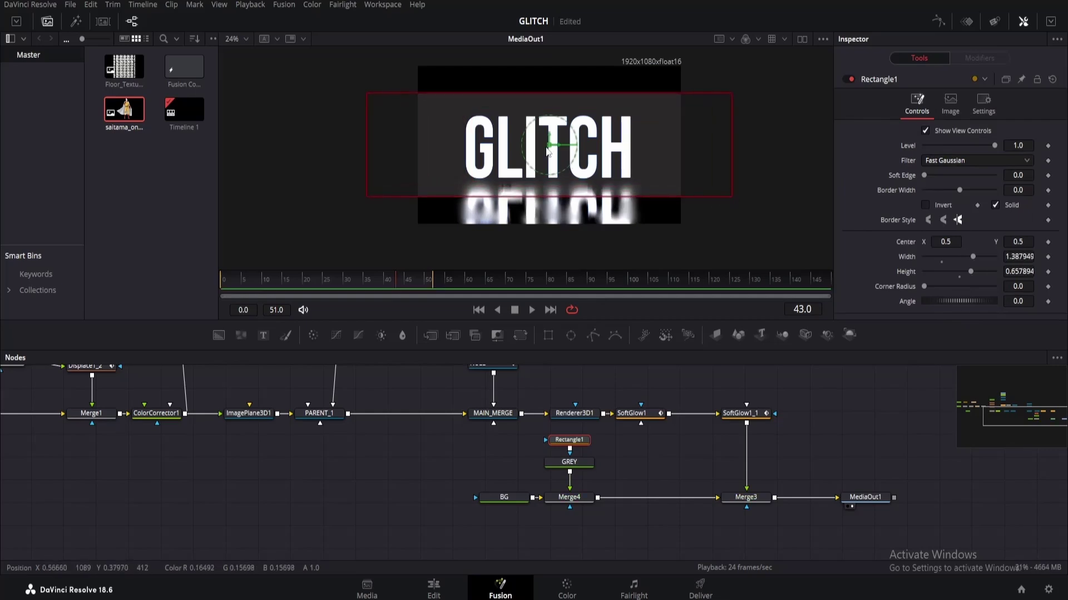
pyautogui.moveTo(549, 139); pyautogui.dragTo(578, 228)
pyautogui.moveTo(924, 175); pyautogui.dragTo(1065, 181)
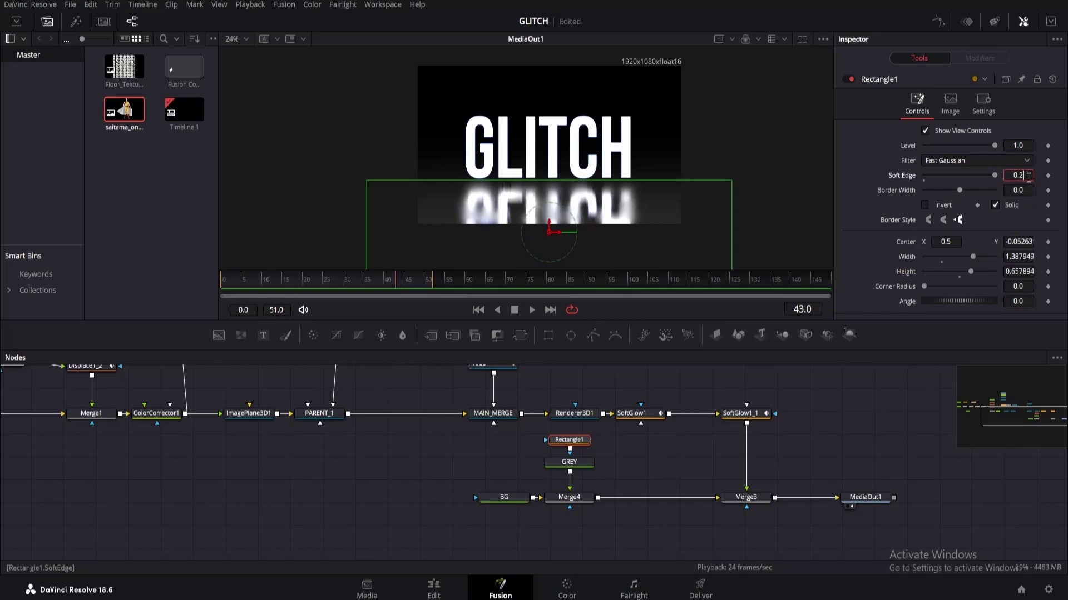
pyautogui.press('Return')
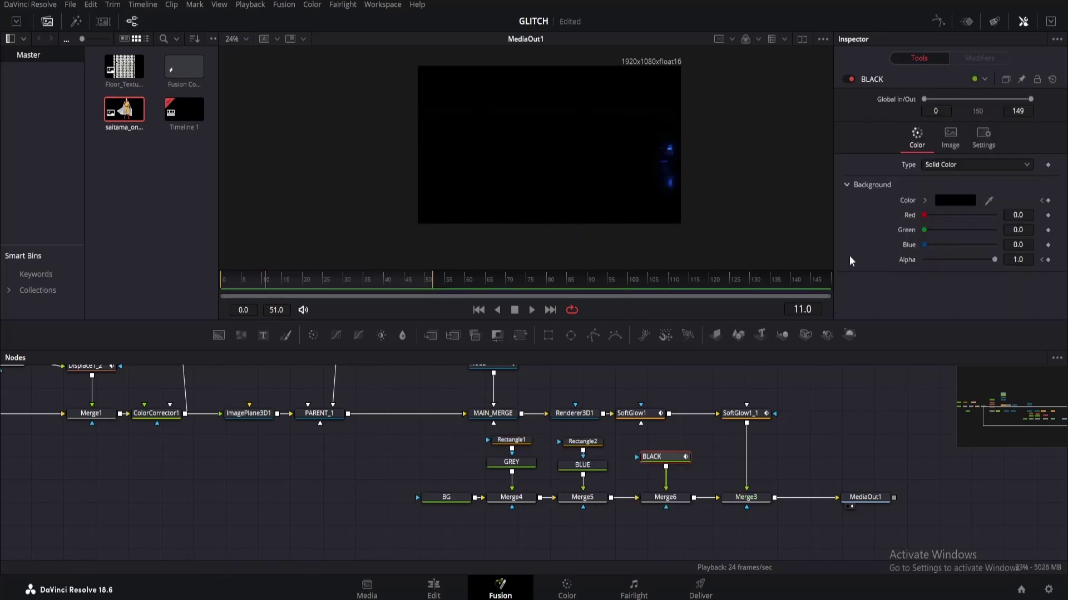
# Keyframe the BLACK background's alpha at 0.0 on frame 10 and play back the finished composition.
pyautogui.press('Left')
pyautogui.moveTo(994, 260); pyautogui.dragTo(764, 285)
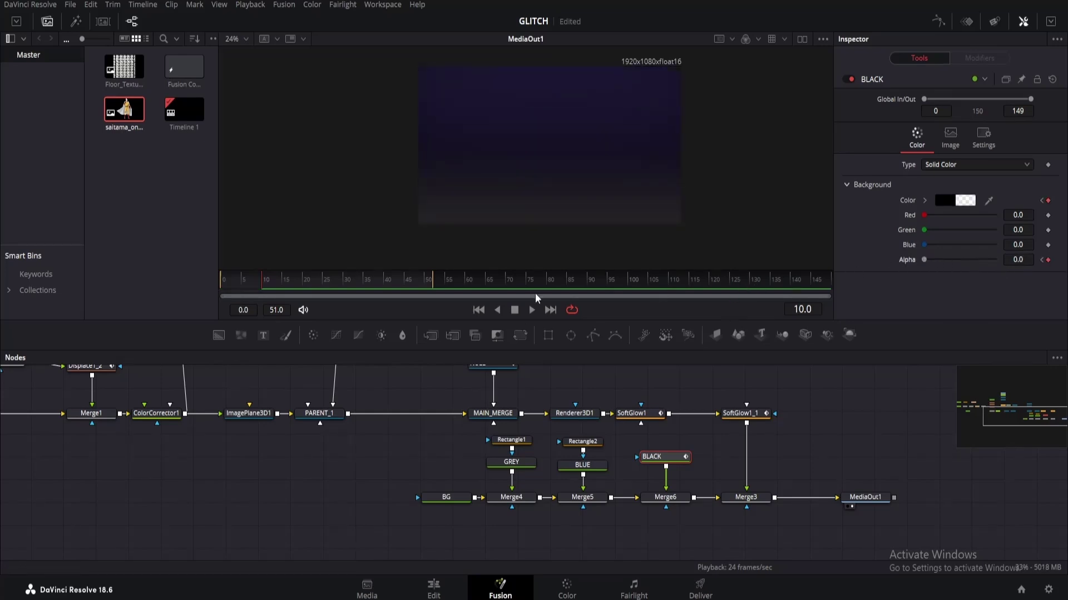
pyautogui.press('space')
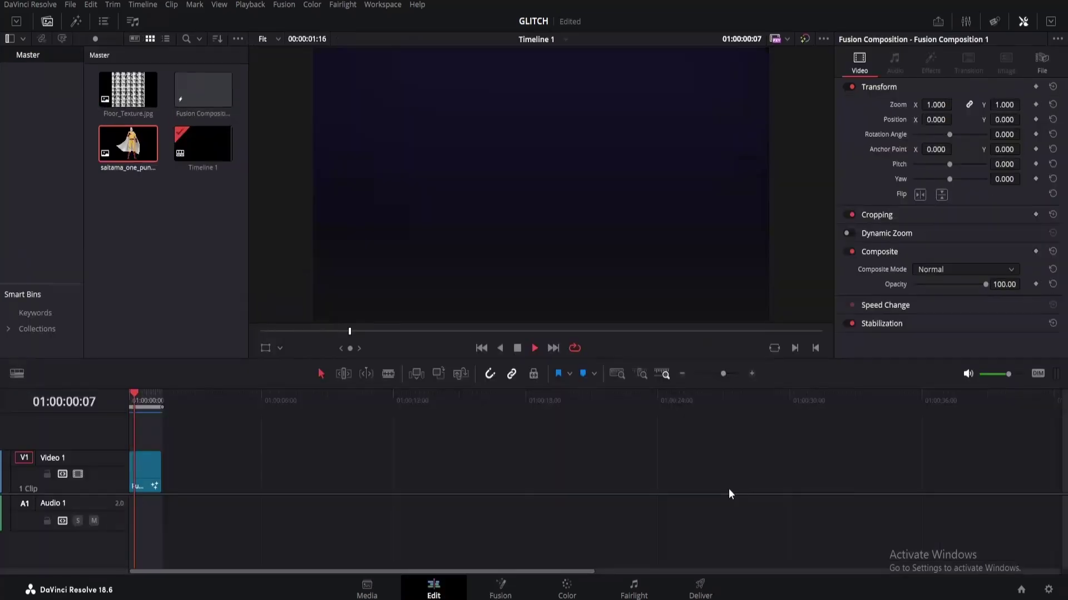